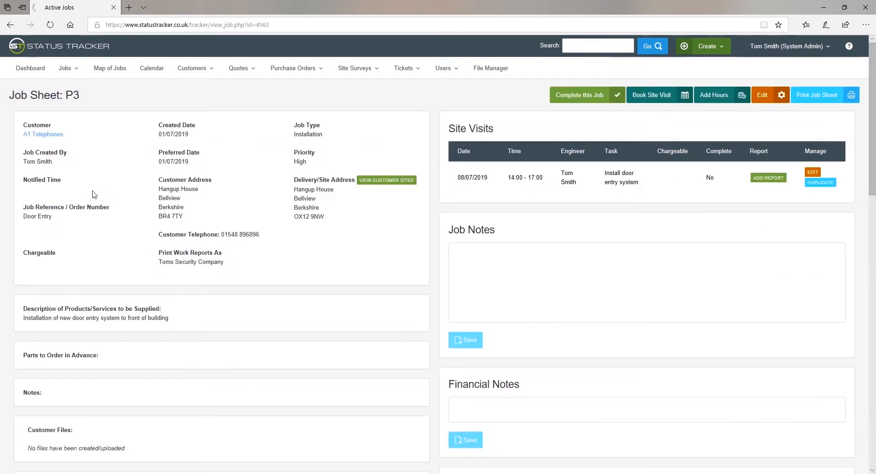
Step: Scroll through job sheet P3 to review it
scroll(409, 258, down, 1)
scroll(409, 258, down, 8)
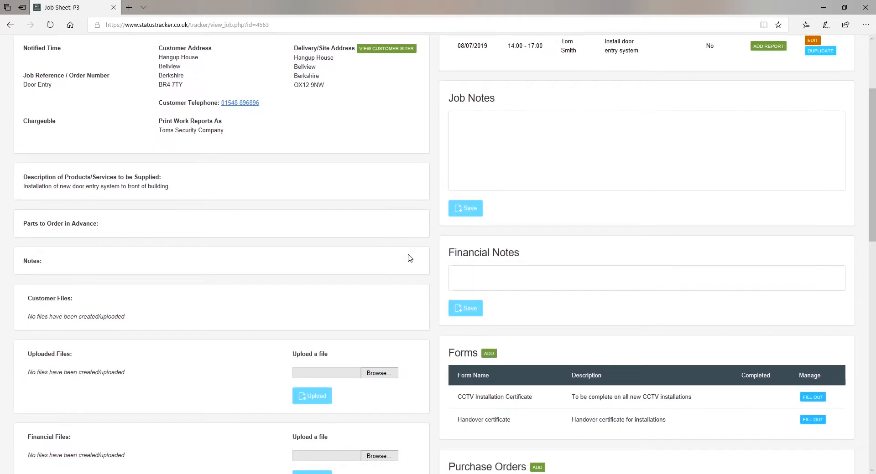
scroll(409, 258, down, 8)
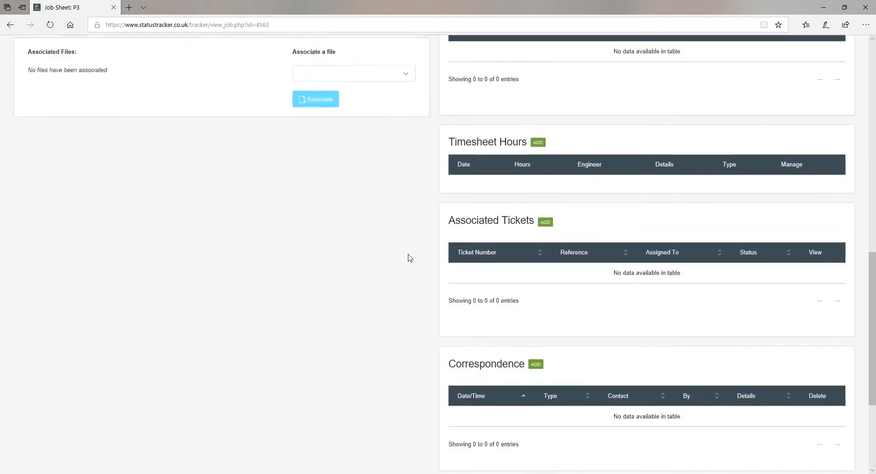
scroll(409, 258, up, 12)
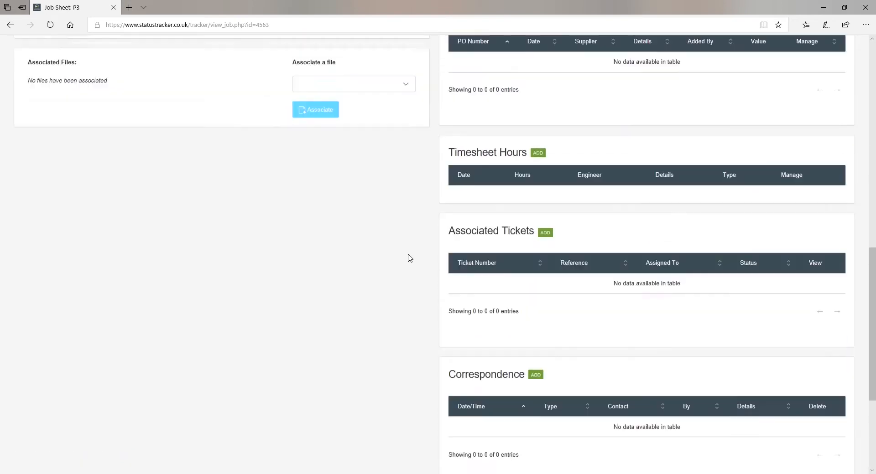
scroll(409, 258, up, 6)
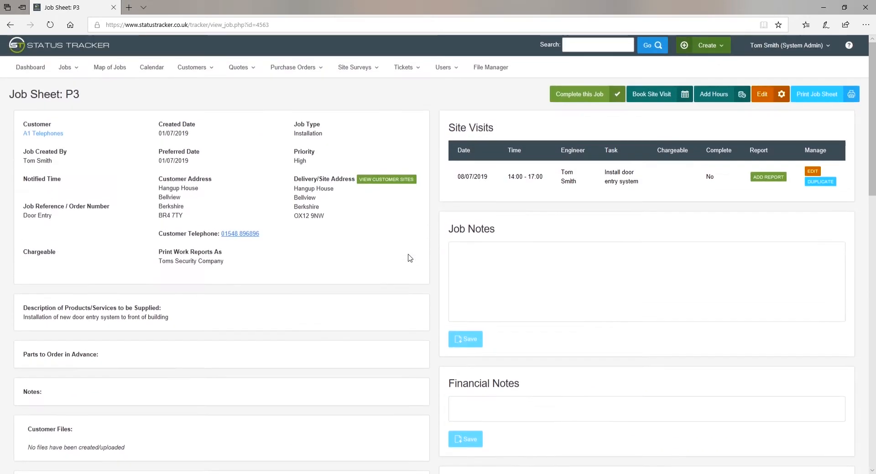
Step: View the Map of Jobs, return to P3 via its marker, then show the July 2019 calendar
click(106, 71)
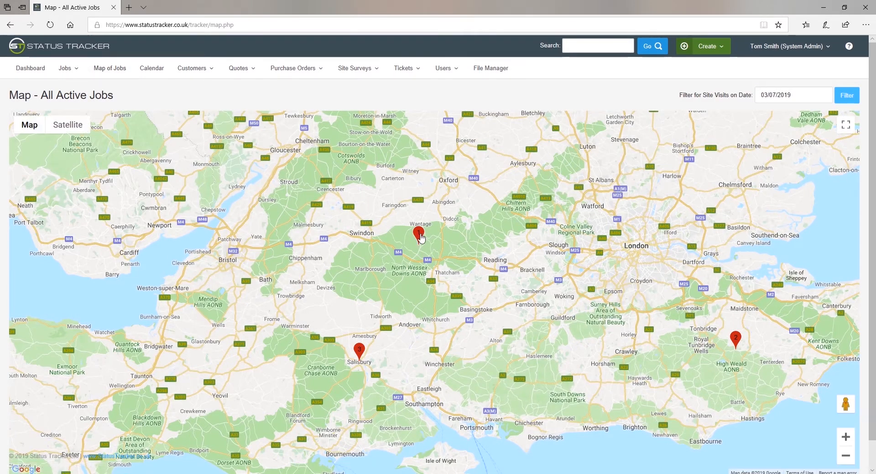
click(418, 235)
click(404, 215)
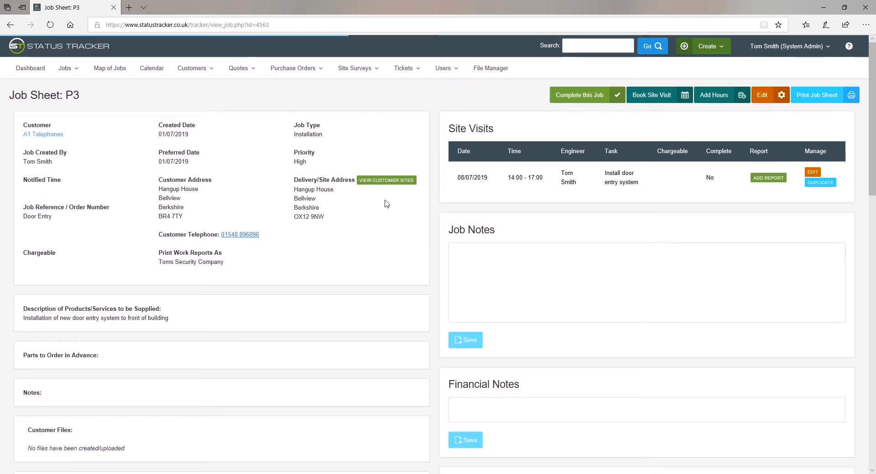
click(153, 71)
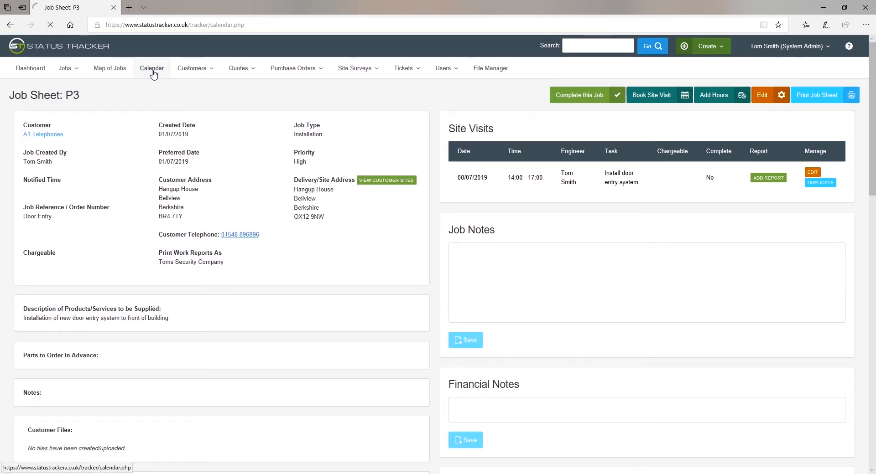
click(187, 71)
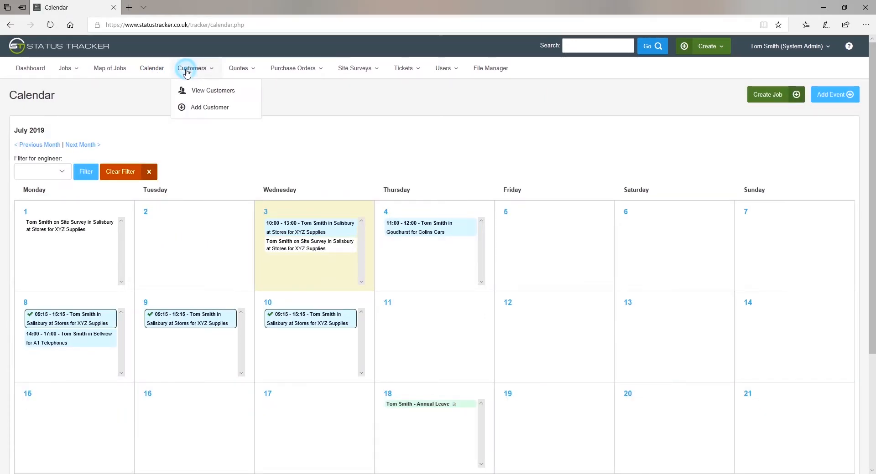
Step: List all customers, then open quote SQ-2 and produce its printable copy
click(204, 90)
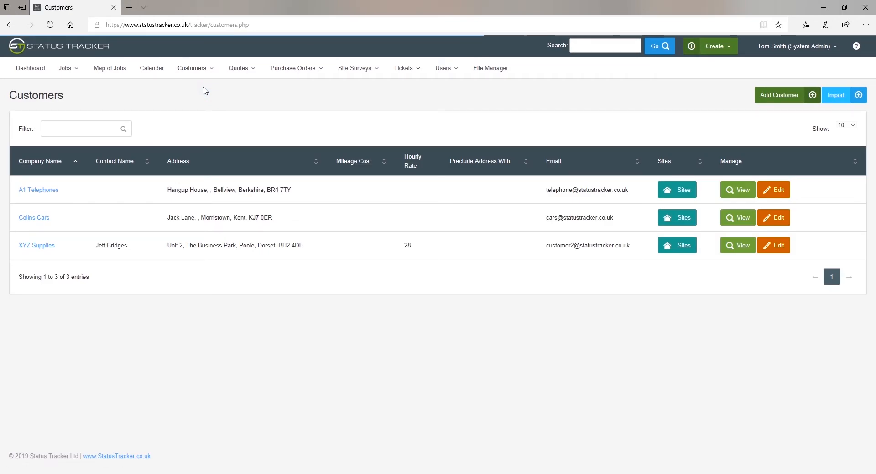
click(240, 69)
click(253, 90)
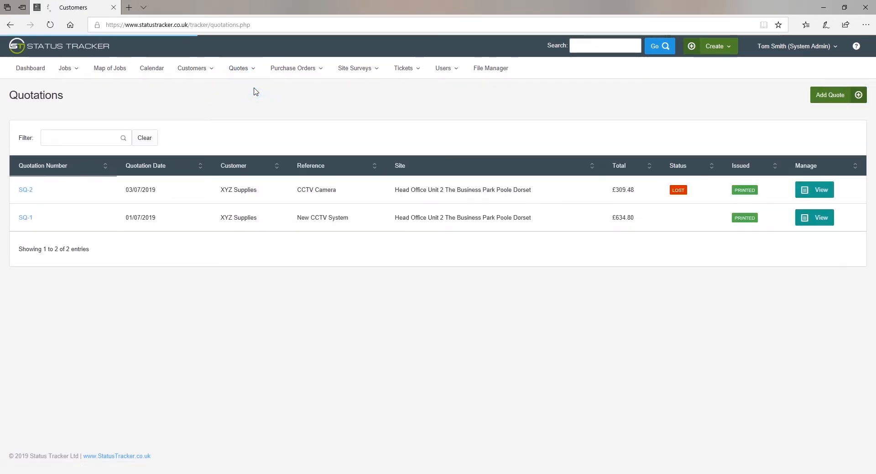
click(25, 191)
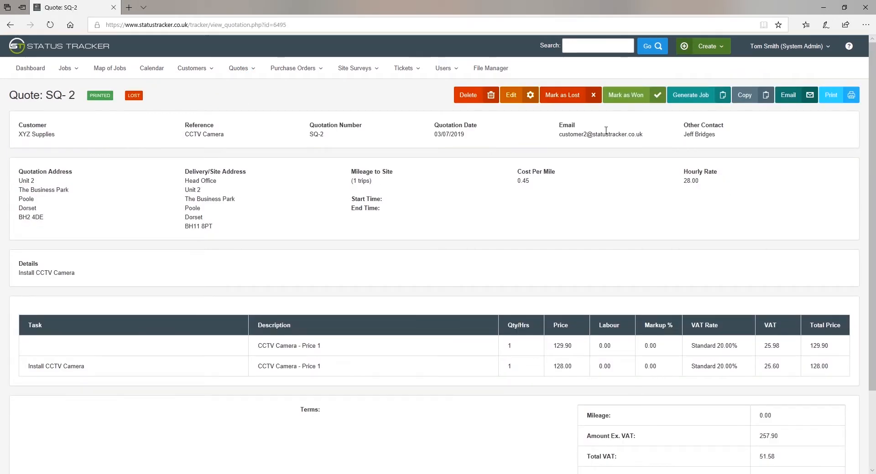
click(843, 96)
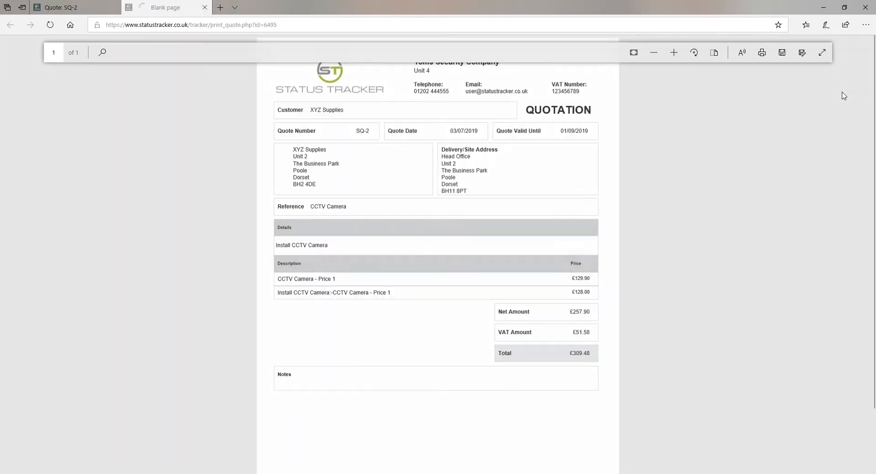
click(204, 7)
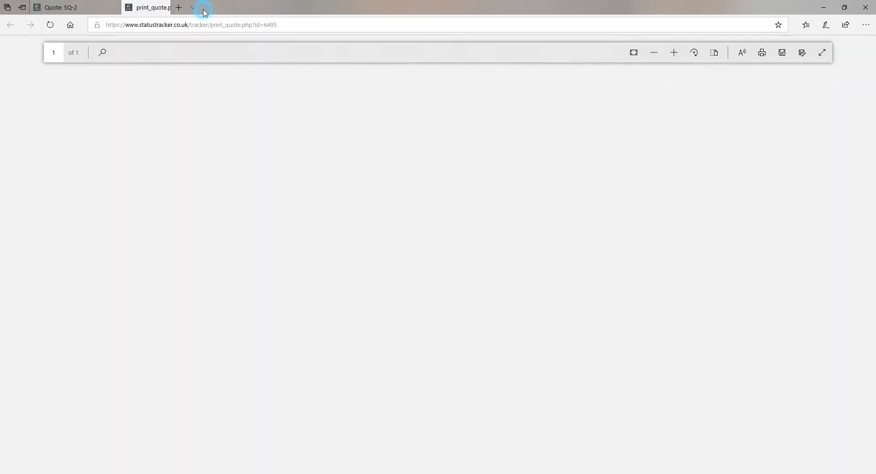
Step: Check purchase order PO1 for Camera Systems Ltd, then list all site surveys
click(288, 64)
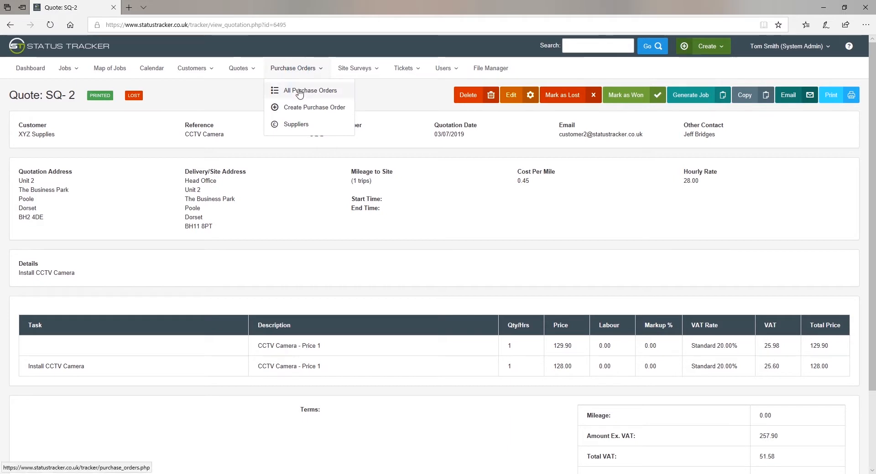
click(290, 89)
click(104, 191)
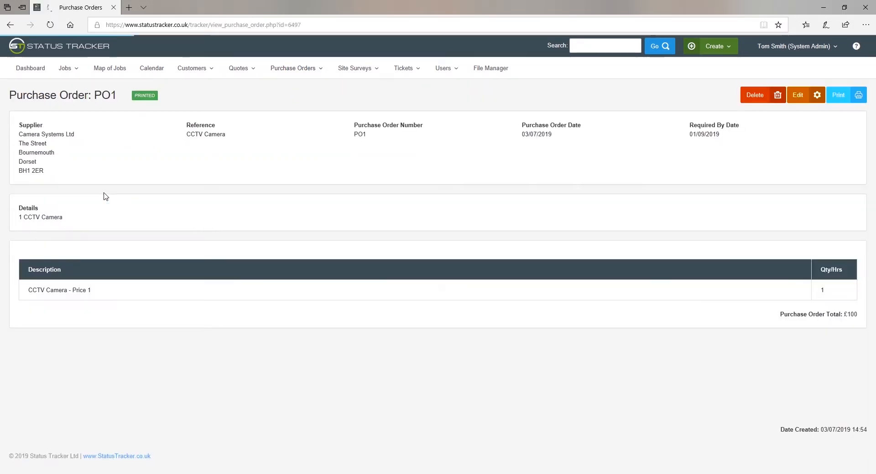
click(352, 70)
click(356, 88)
Step: Sketch a rough rectangle as a new drawing on site survey SS-2 and save it
click(140, 184)
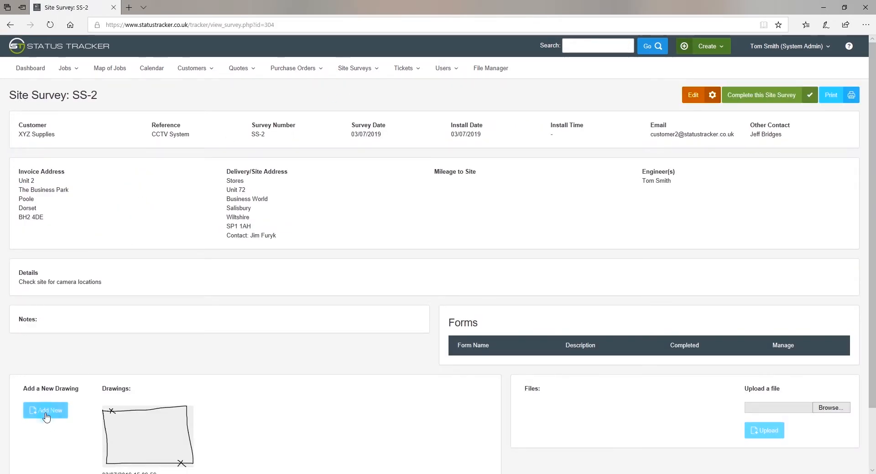
click(44, 415)
mouse_move(122, 206)
mouse_down()
mouse_move(121, 294)
mouse_move(267, 206)
mouse_move(154, 204)
mouse_up()
click(130, 96)
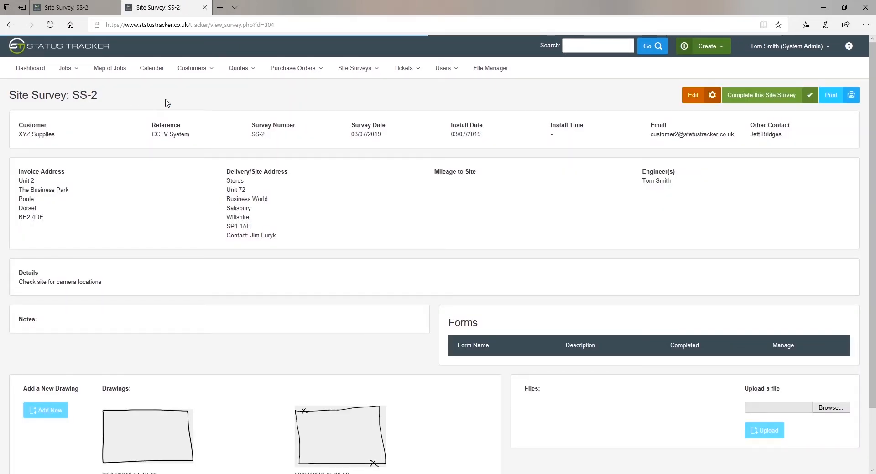
Step: Post the message 'Update please' on ticket T4 for XYZ Supplies
click(404, 67)
click(410, 90)
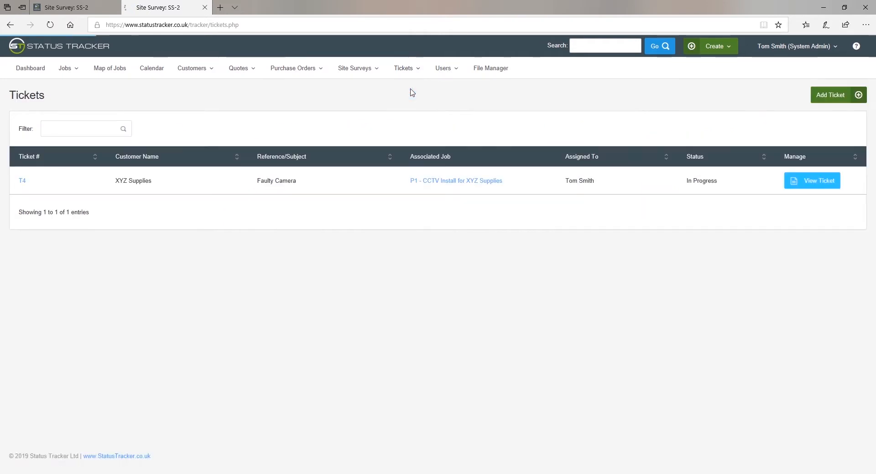
click(138, 182)
click(552, 377)
text(Update ple)
click(479, 428)
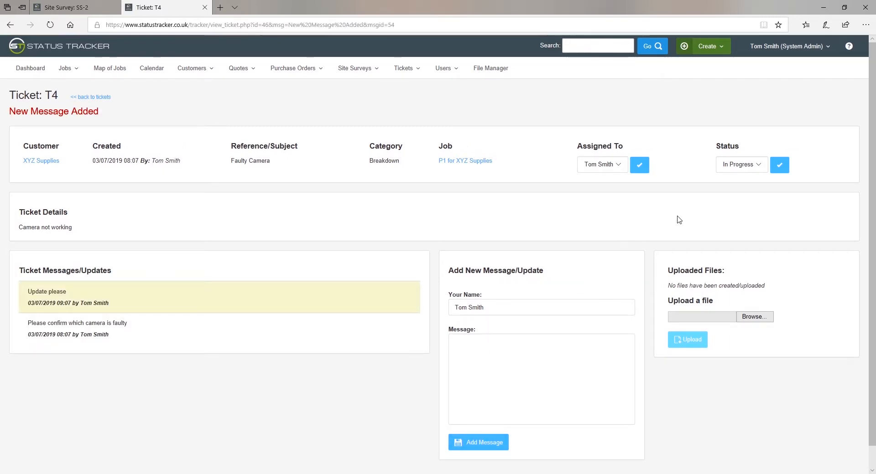
Step: Change ticket T4's status to Closed and confirm it, then list all users
click(739, 164)
click(739, 176)
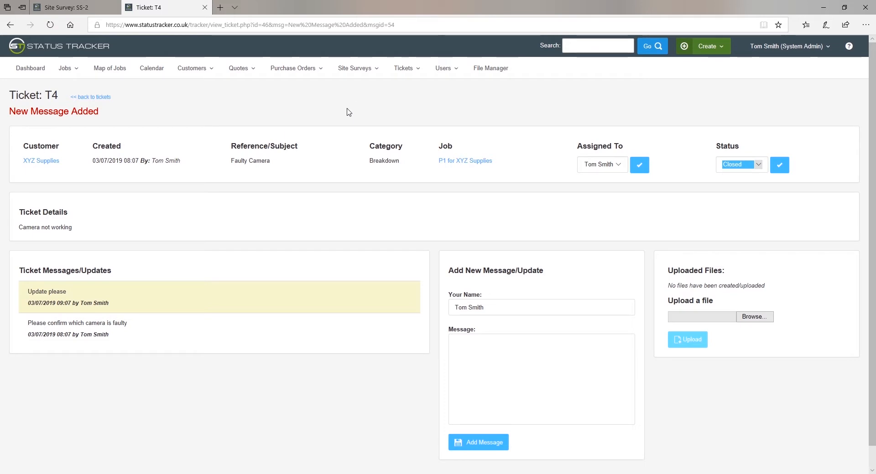
click(778, 168)
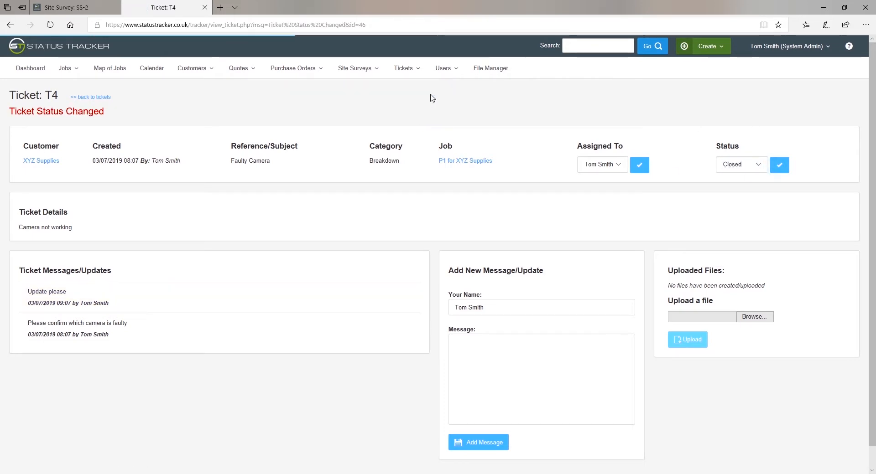
click(443, 69)
click(443, 86)
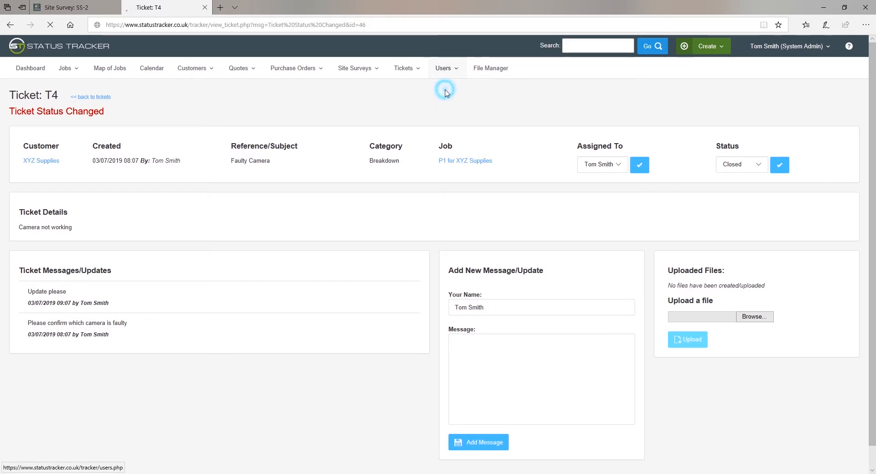
Step: Look over the Add User form, then review and save the user account type permissions
click(746, 95)
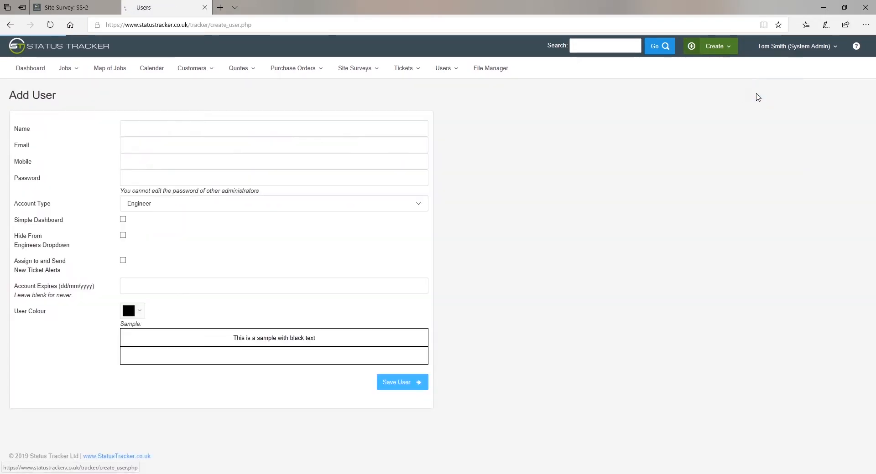
click(443, 69)
click(464, 125)
scroll(185, 275, down, 8)
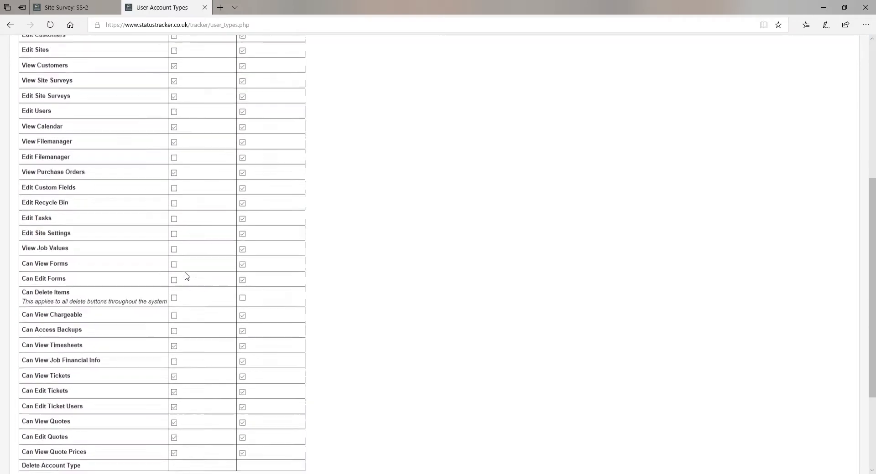
click(68, 350)
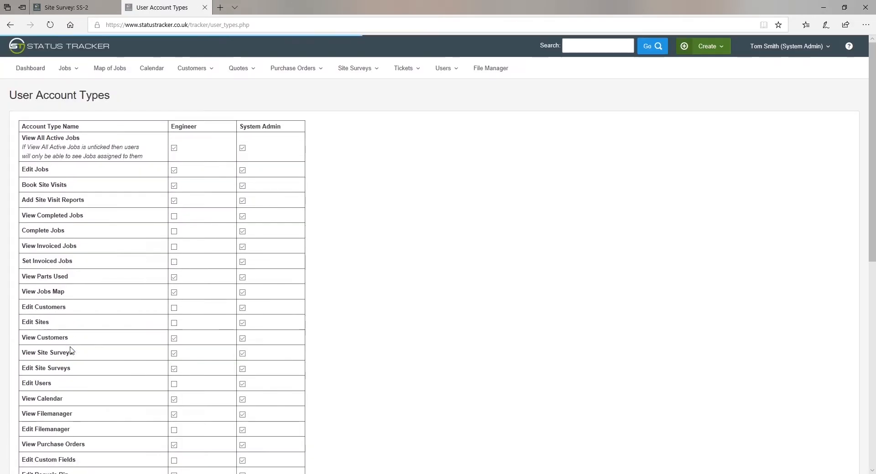
Step: Open the discussion page for Location of Cameras.docx in the File Manager, then sign out
click(486, 68)
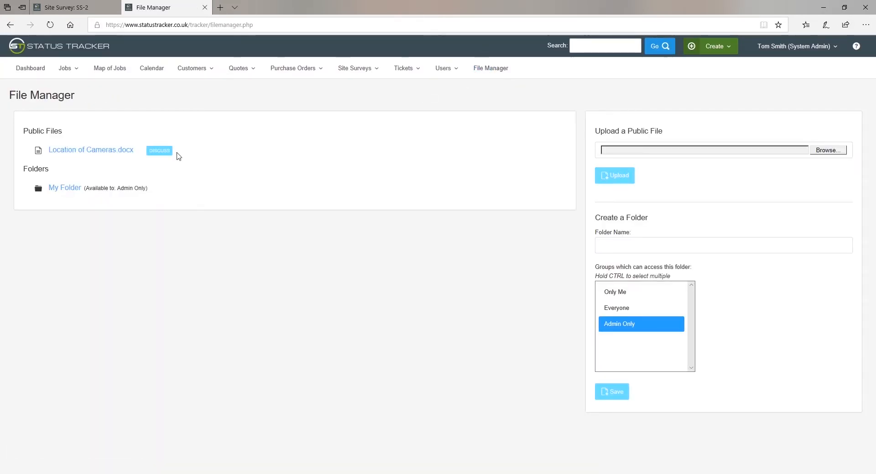
click(157, 152)
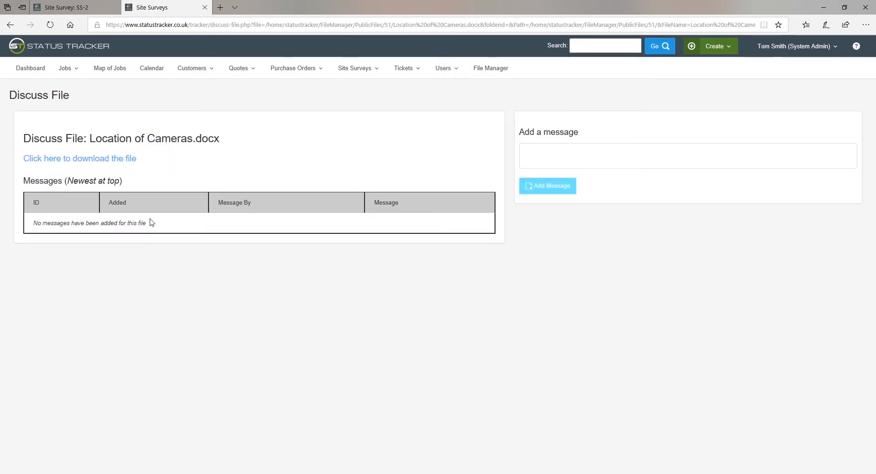
click(785, 54)
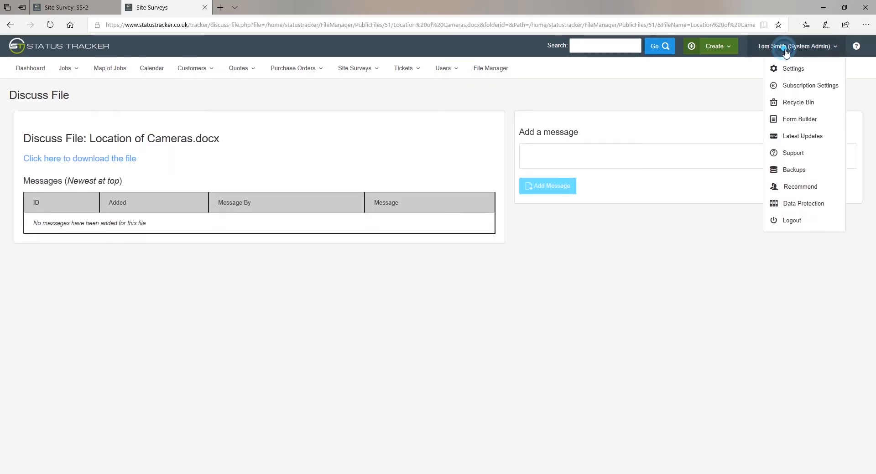
click(790, 69)
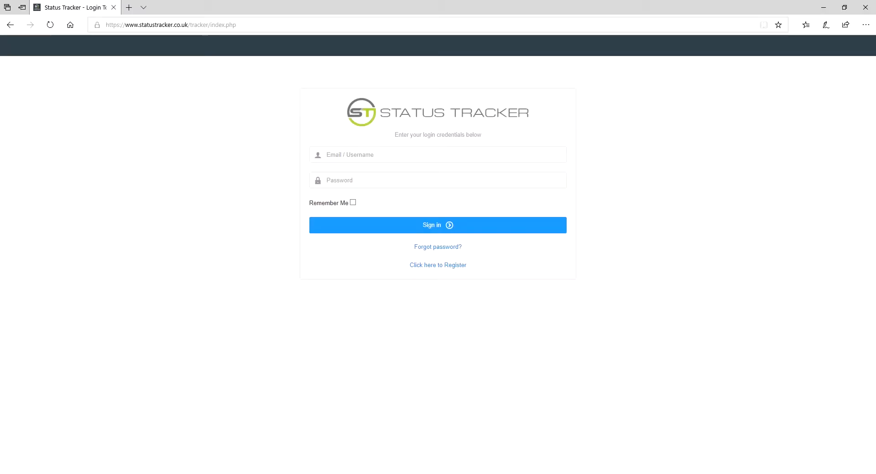
Step: Enter the account e-mail in the Email / Username field of the login form
click(379, 158)
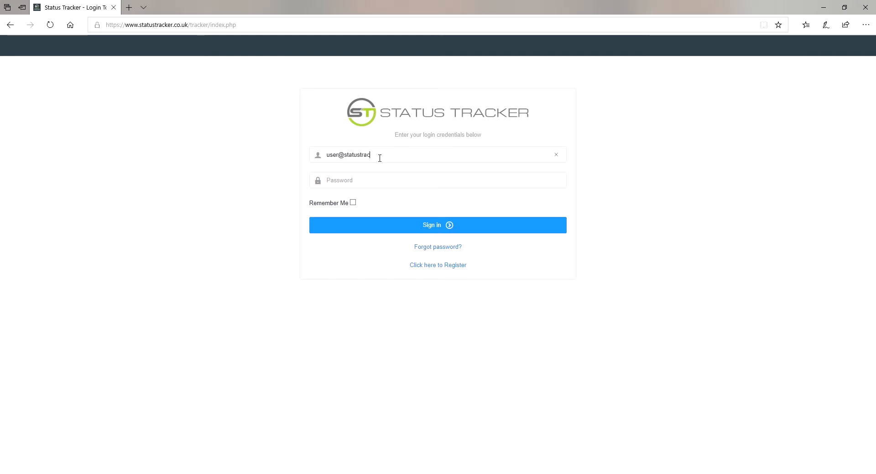
Step: Sign in, then glance at the customer list from the dashboard
click(428, 230)
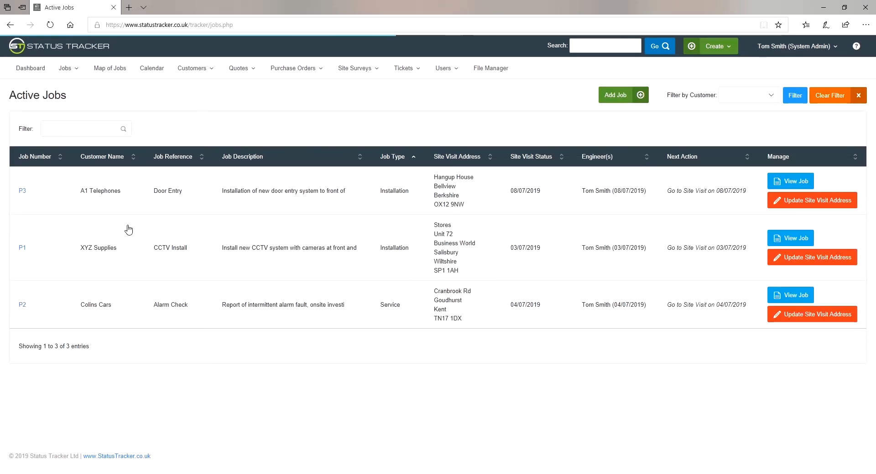
click(25, 72)
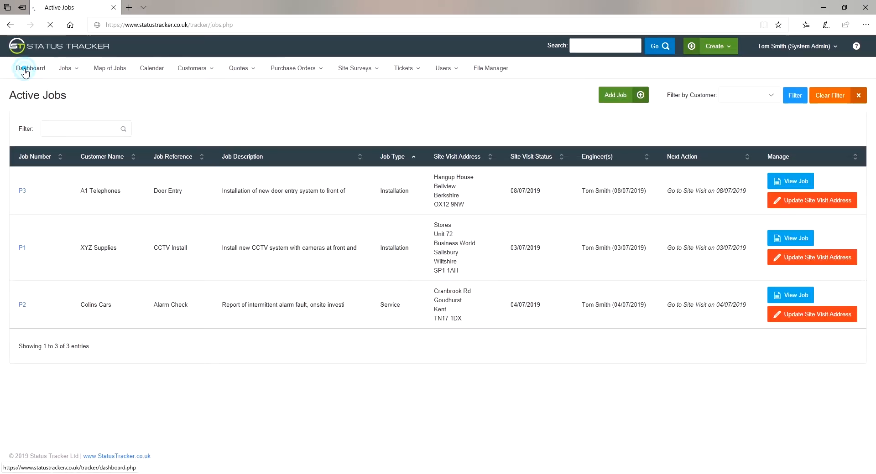
click(321, 224)
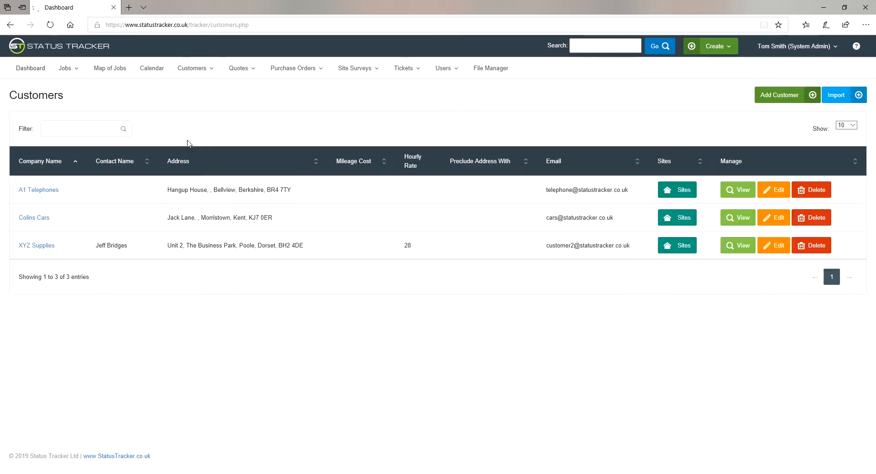
click(38, 72)
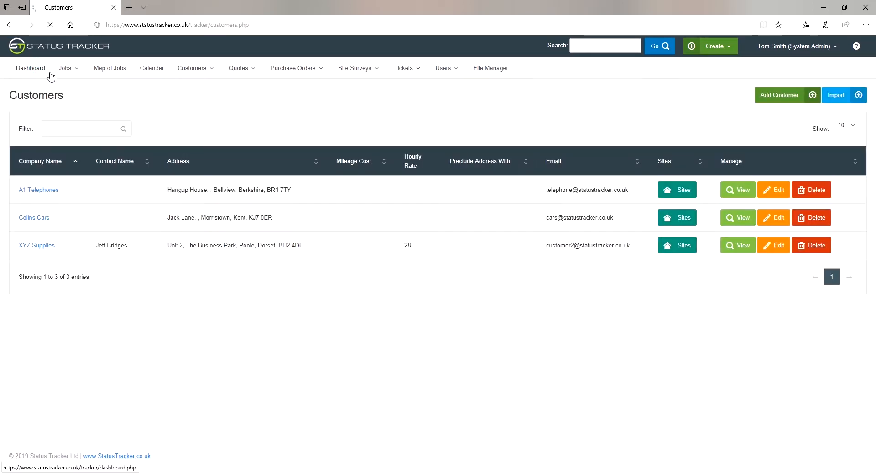
Step: Switch off Simple Dashboard for the second System Admin user and save the user
click(447, 69)
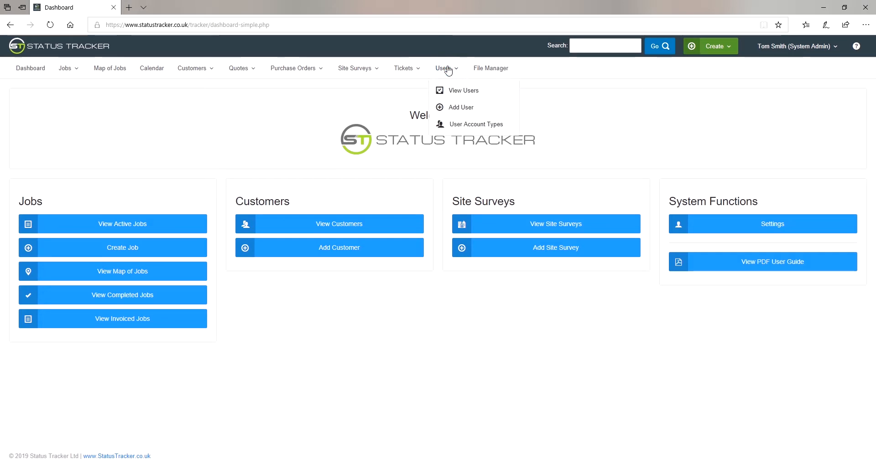
click(456, 89)
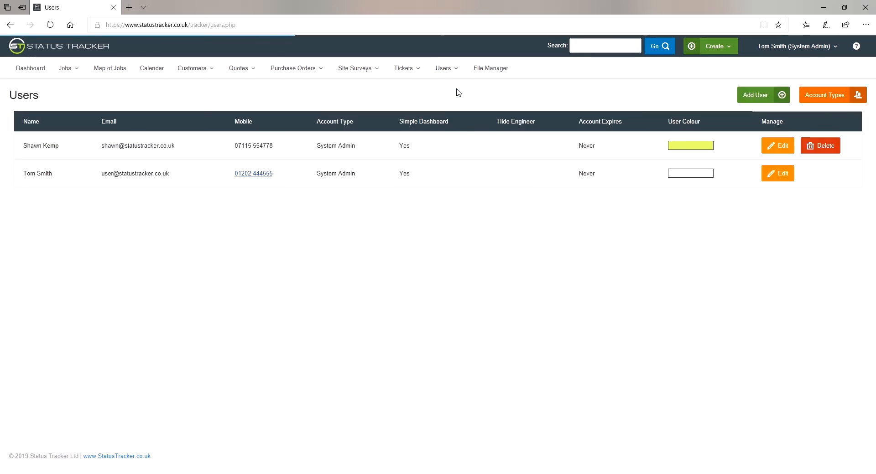
click(771, 174)
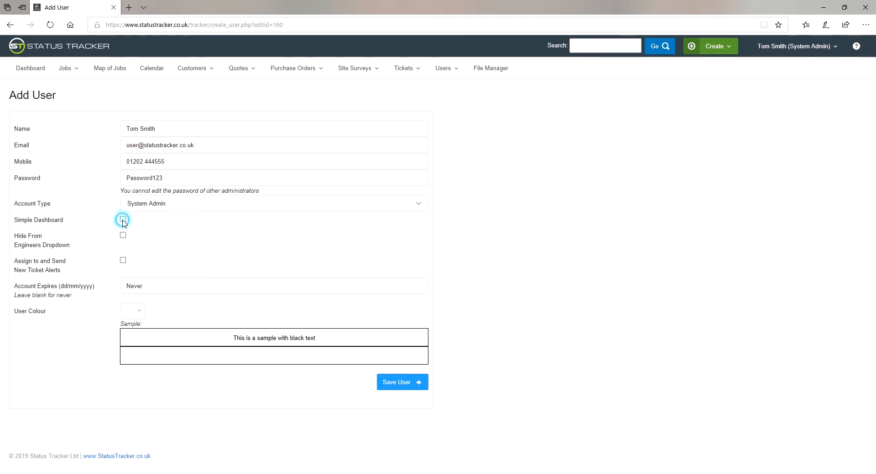
click(396, 383)
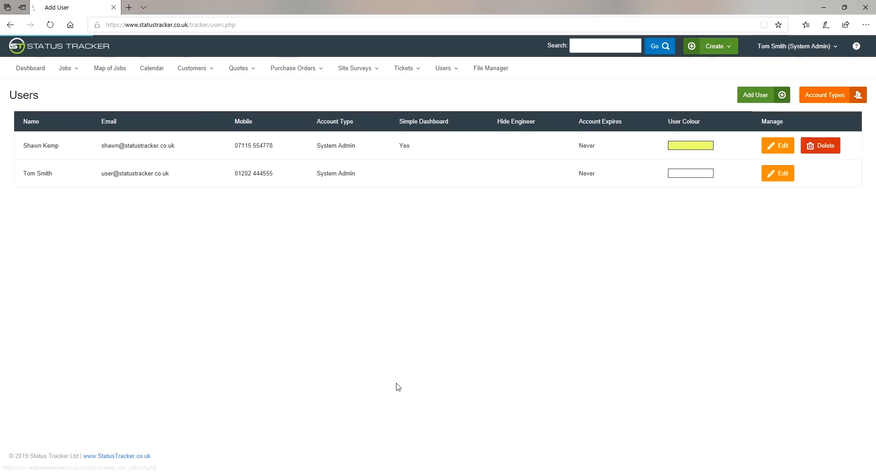
click(29, 68)
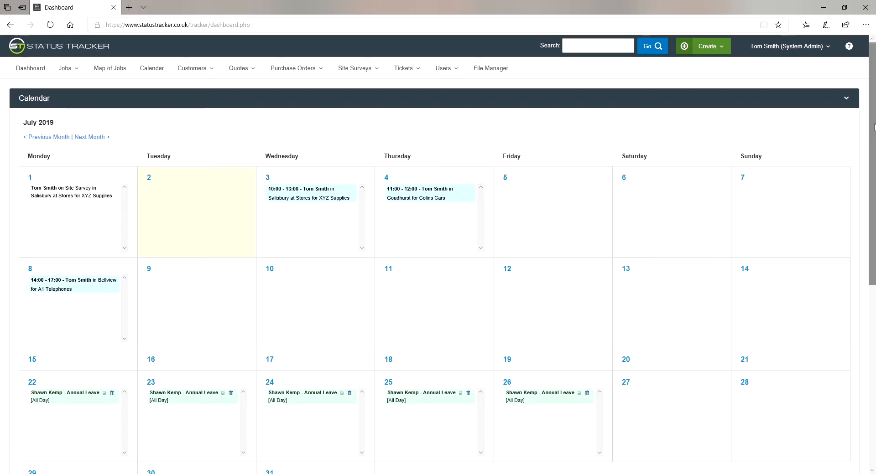
Step: Look over the July 2019 dashboard calendar, then open the Create menu
mouse_move(874, 127)
mouse_down()
mouse_move(874, 325)
mouse_move(873, 119)
mouse_up()
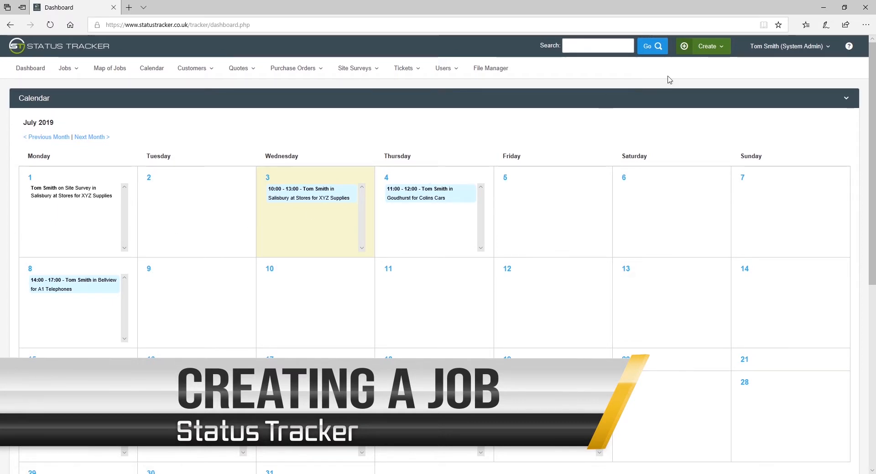
click(722, 48)
Step: Start new job P5 for customer XYZ Supplies at the Stores site
click(674, 67)
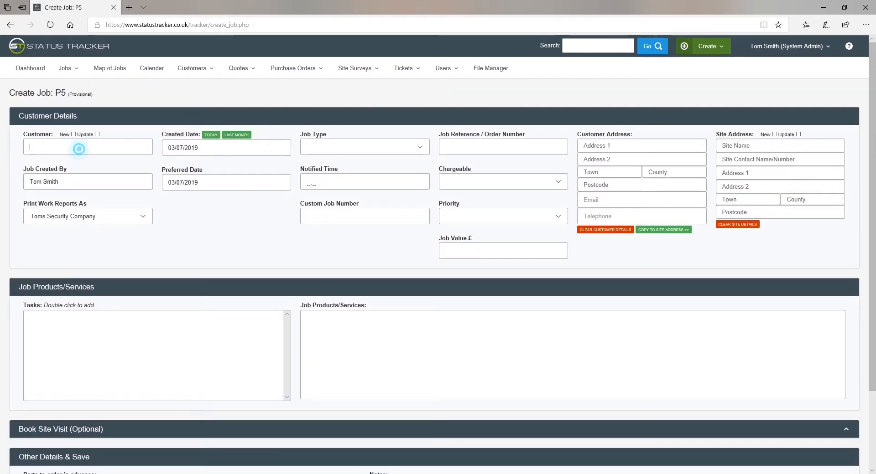
click(80, 149)
text(xy)
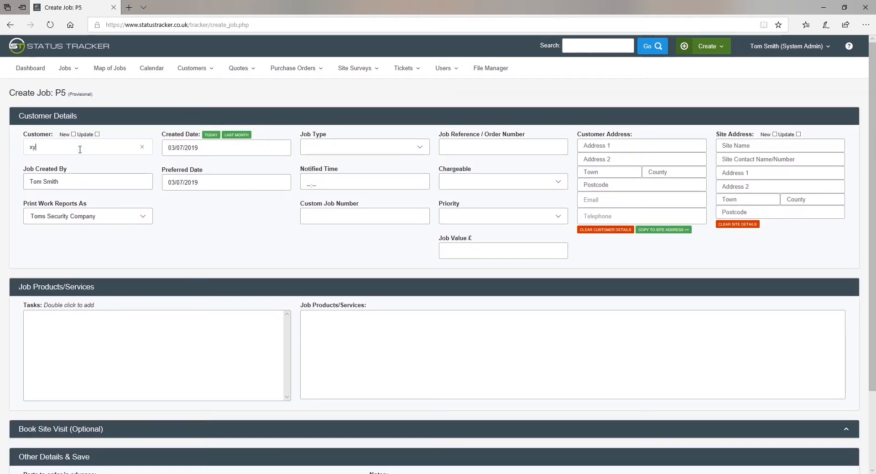
text(z)
click(78, 176)
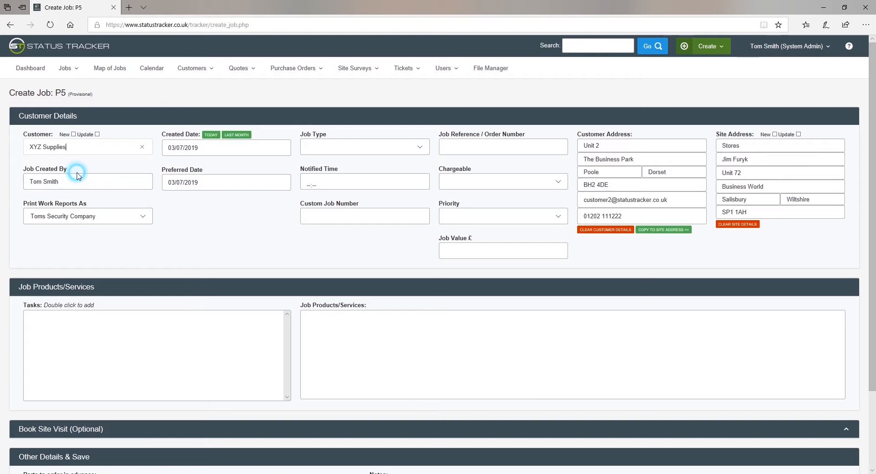
click(73, 135)
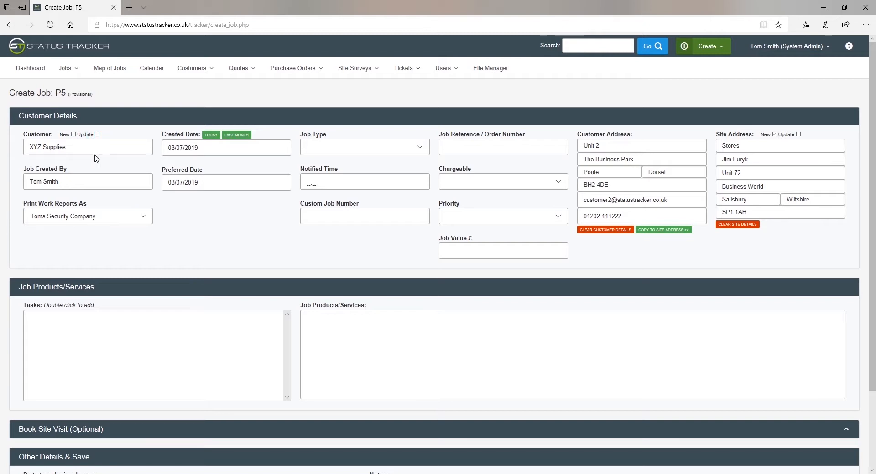
Step: Set job type Installation and notified time 07:44, and enter the job reference
click(340, 147)
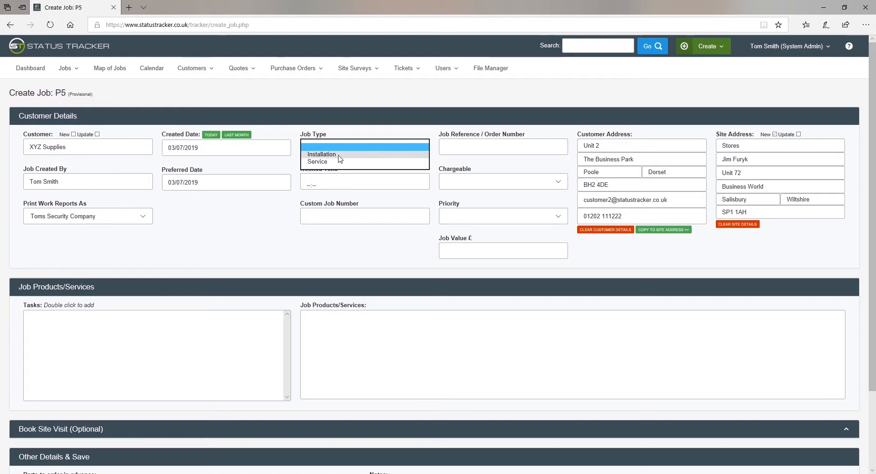
click(332, 151)
click(306, 185)
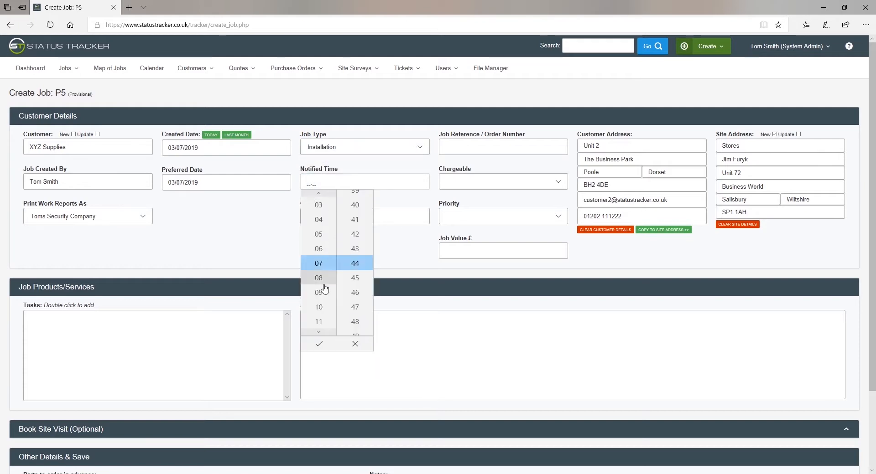
click(318, 345)
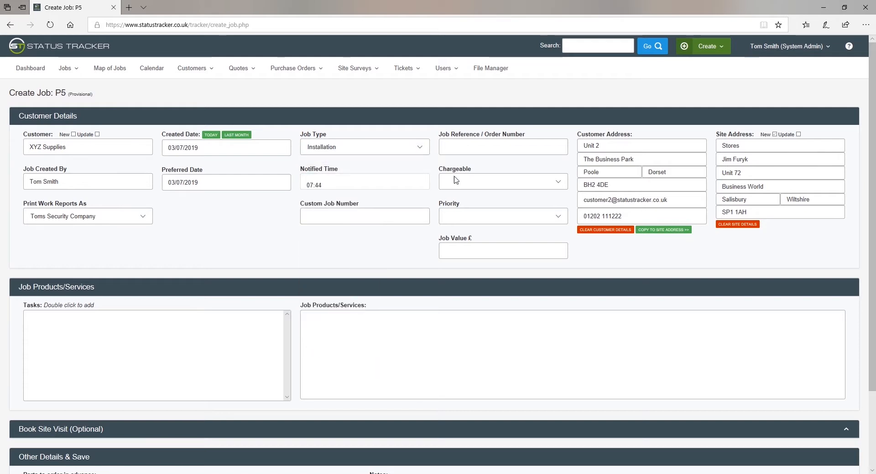
click(468, 148)
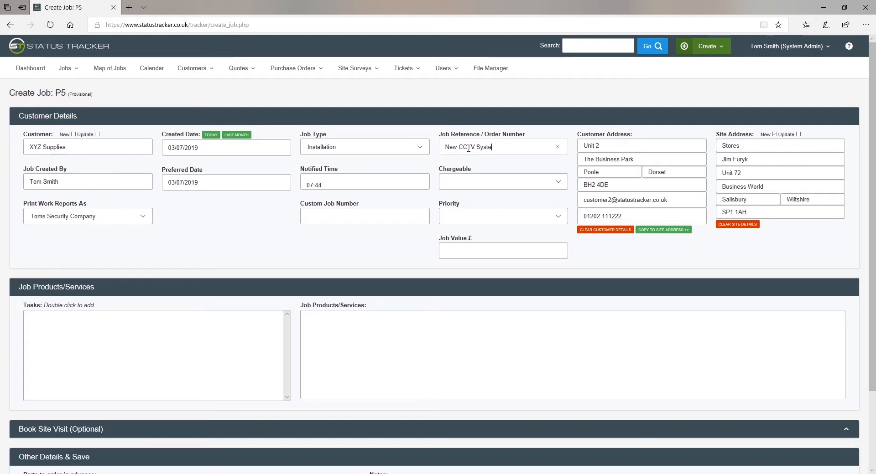
Step: Mark the job Chargeable, priority High, and enter the job value 1000
click(540, 183)
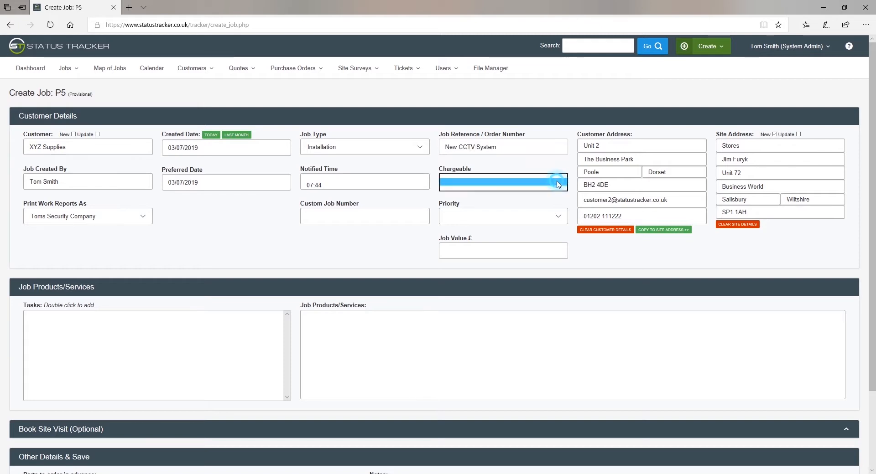
click(508, 195)
click(557, 218)
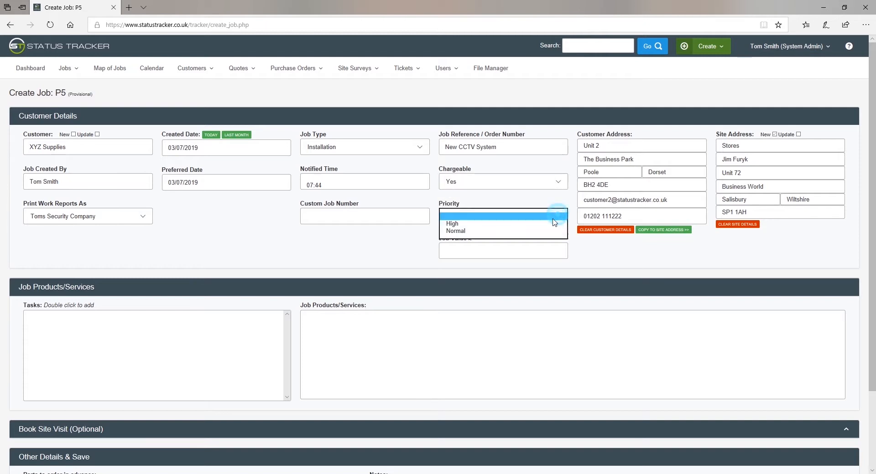
click(530, 229)
click(501, 254)
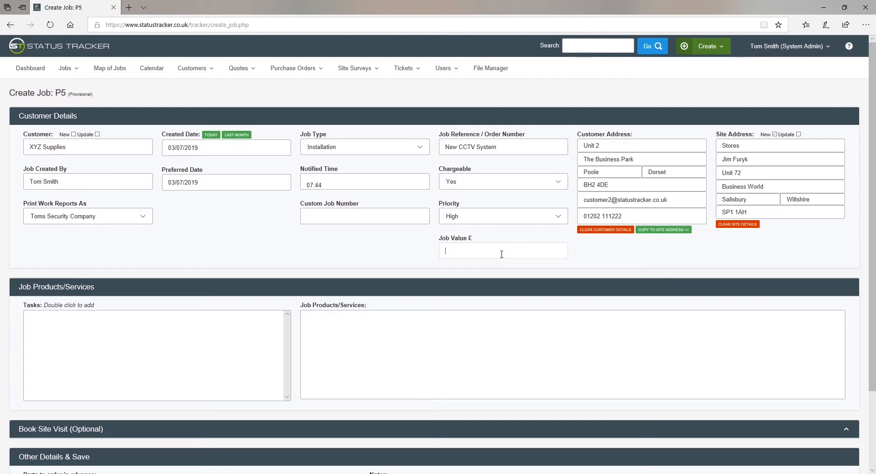
Step: Describe products as 'Install new CCTV system', list parts (2 x cameras and cable), and save
click(441, 349)
text(Install new CCT)
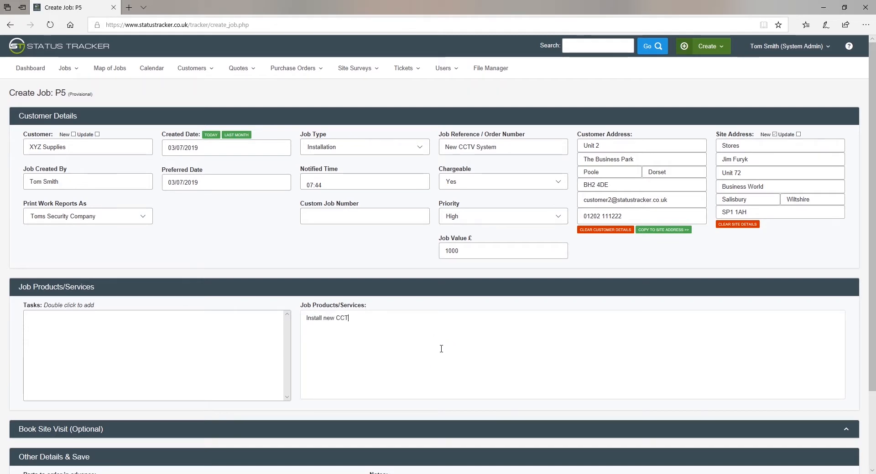
text(V system)
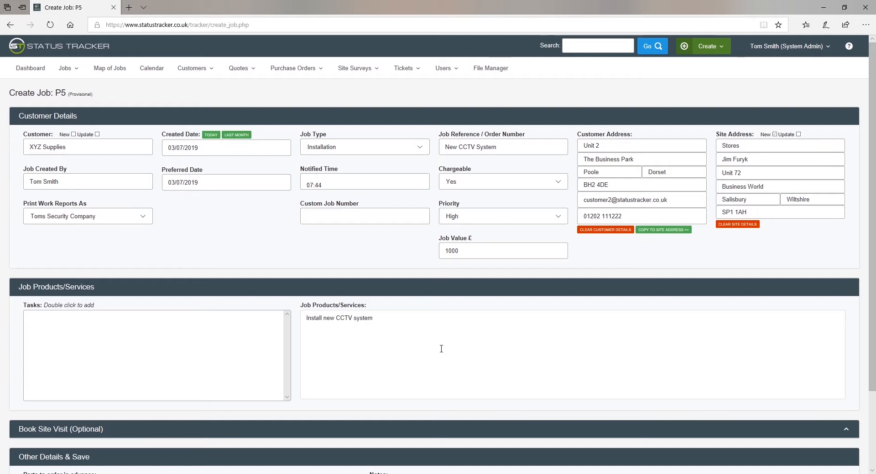
scroll(442, 347, down, 3)
click(264, 414)
text(2 x New CCTV cameras and cable)
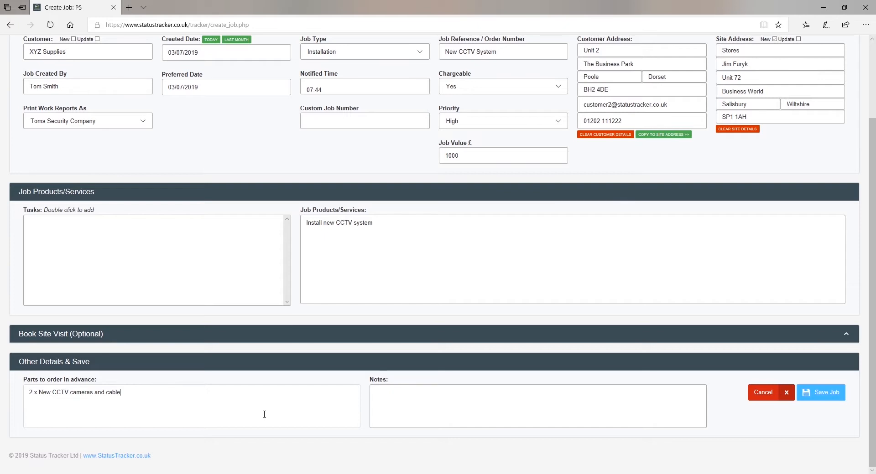
click(817, 394)
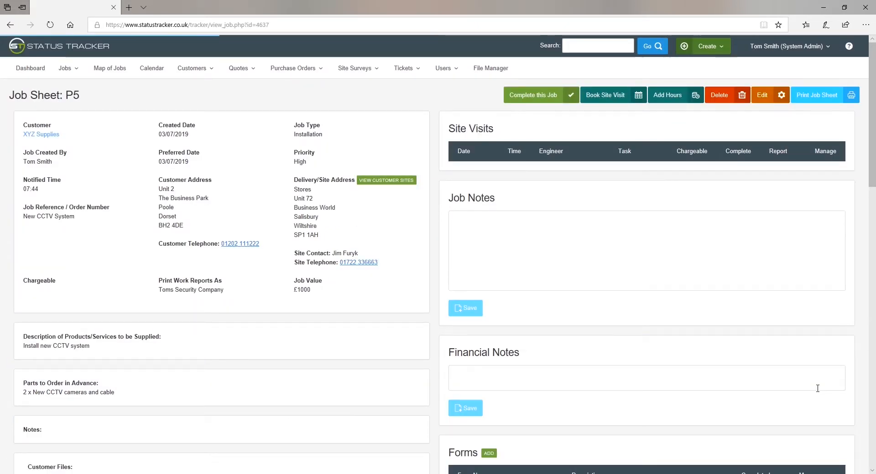
Step: Scroll down through the saved Job Sheet P5 to review it
scroll(760, 371, down, 6)
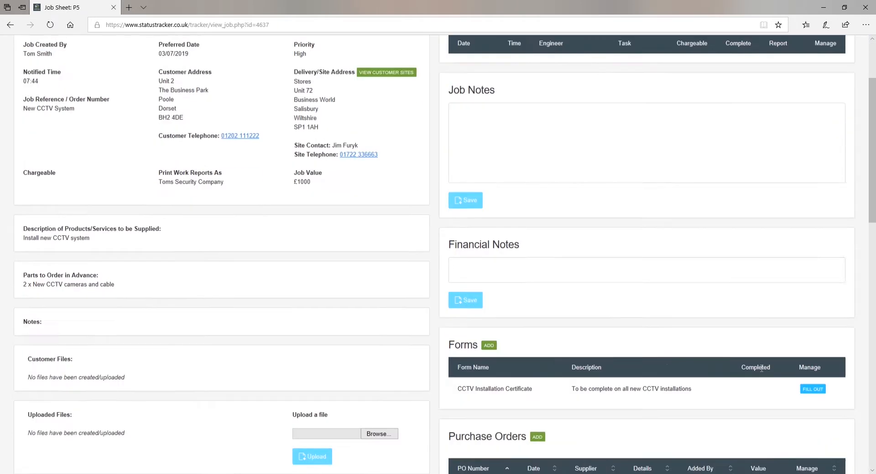
scroll(762, 370, down, 3)
scroll(762, 370, down, 7)
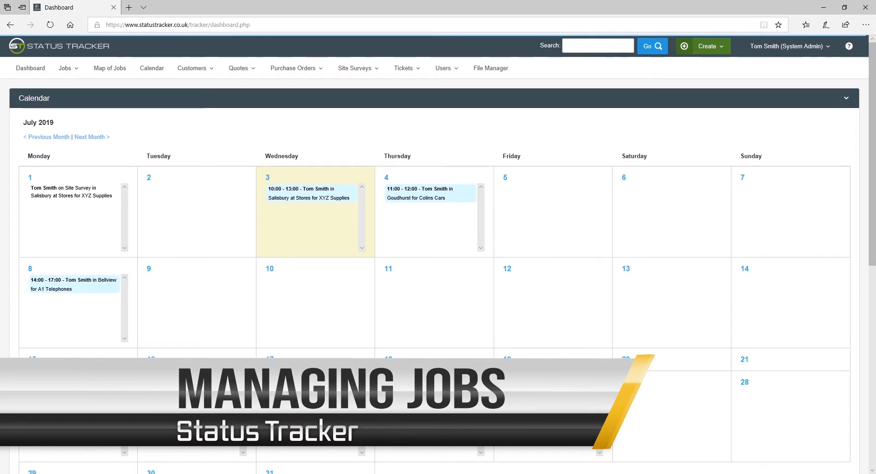
Step: Open job P5's sheet from Active Jobs and scroll through it back to the top
click(76, 69)
click(88, 91)
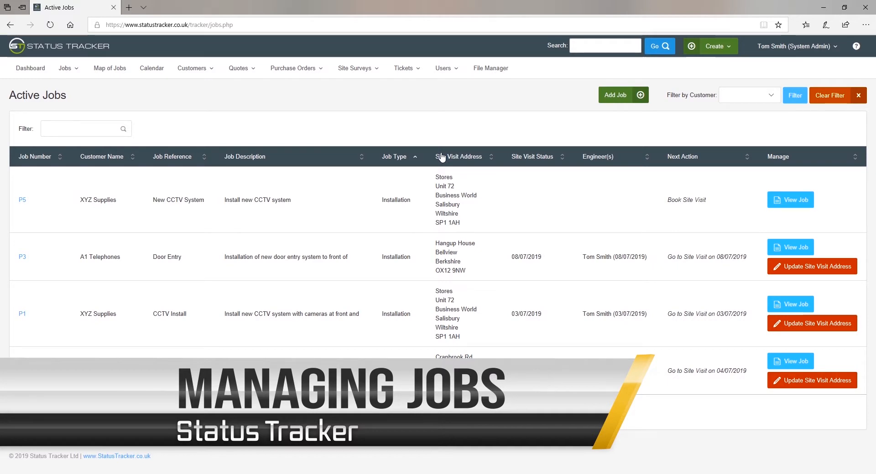
click(801, 204)
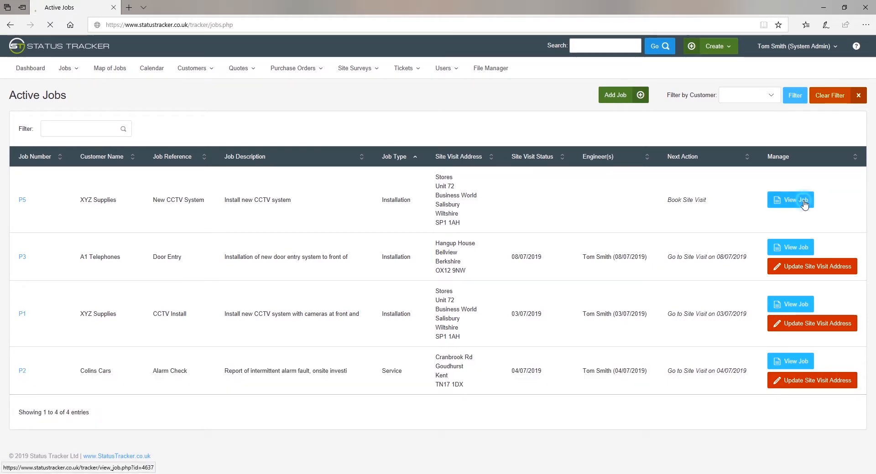
scroll(460, 250, down, 10)
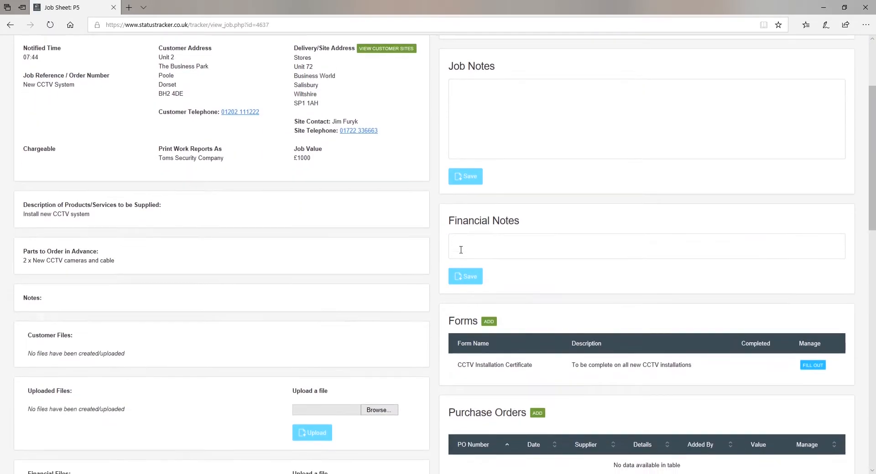
scroll(461, 254, down, 8)
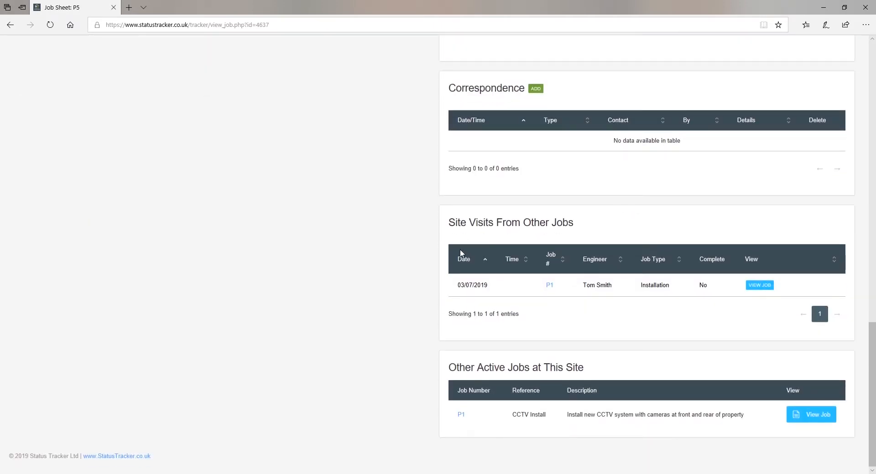
scroll(461, 253, up, 9)
scroll(462, 254, up, 9)
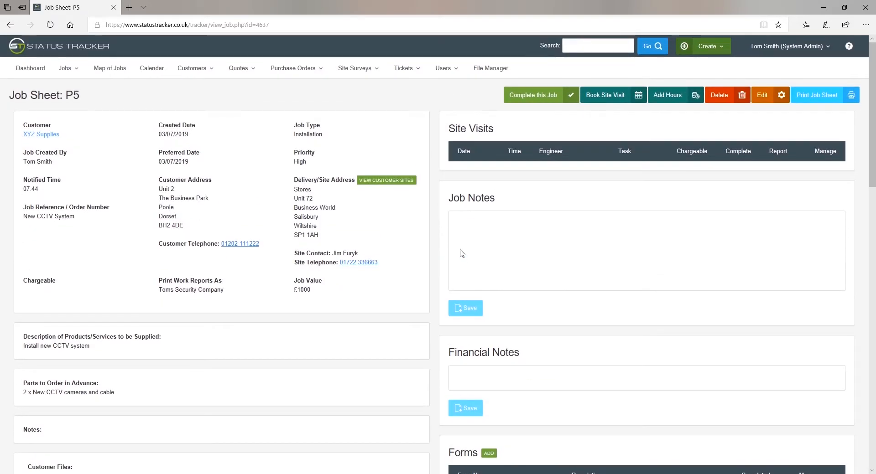
Step: Book P5's site visit from 08/07/2019 to 10/07/2019, with weekends excluded and the booking not provisional
click(591, 101)
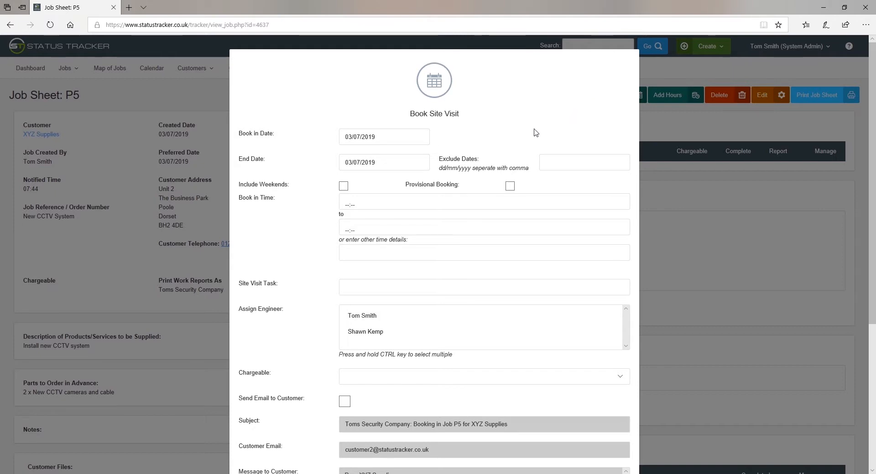
click(399, 140)
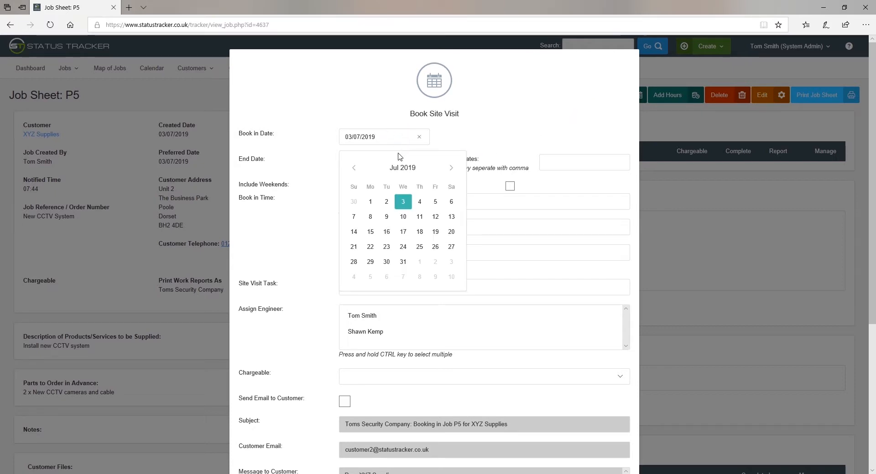
click(370, 217)
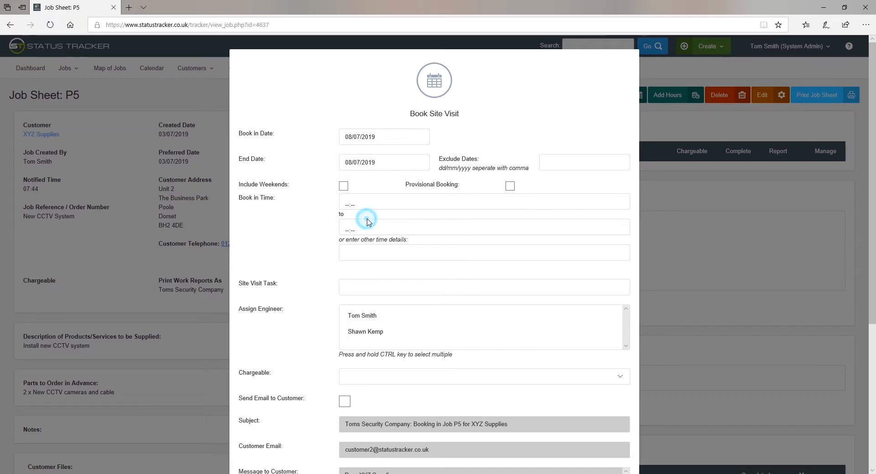
click(377, 164)
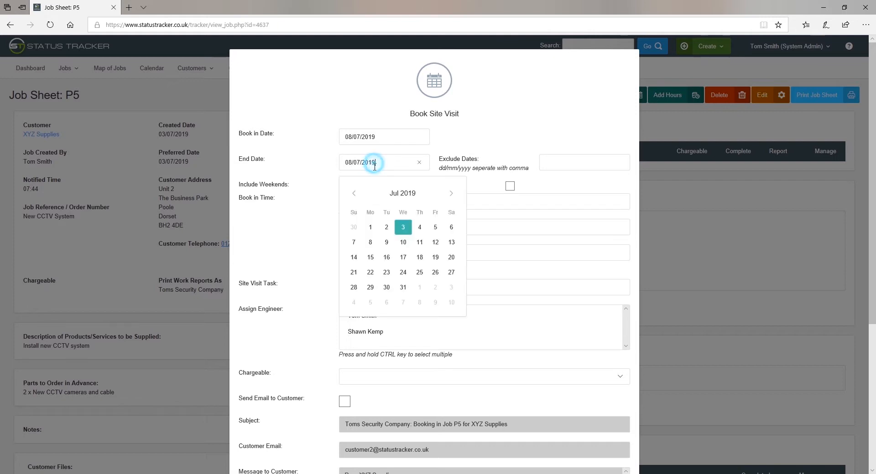
click(402, 244)
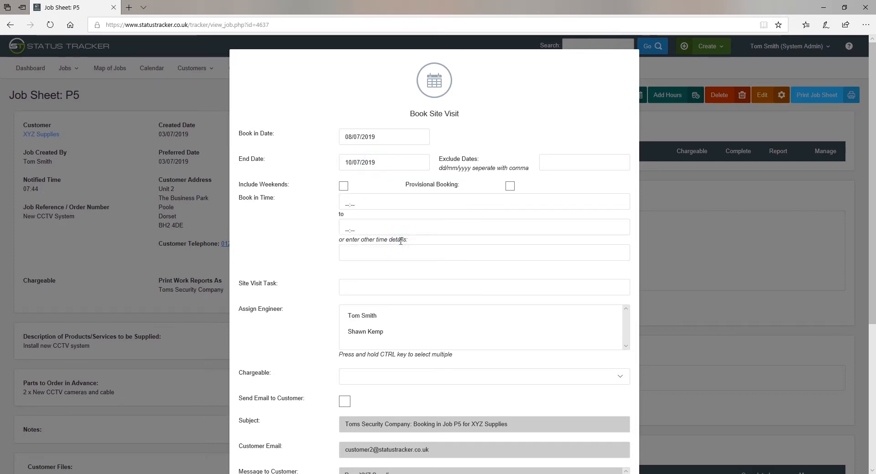
click(343, 187)
click(345, 189)
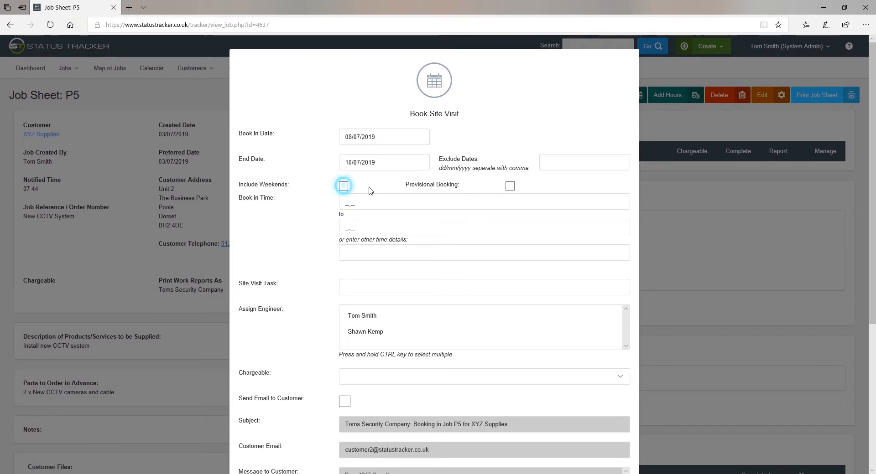
click(509, 187)
click(508, 190)
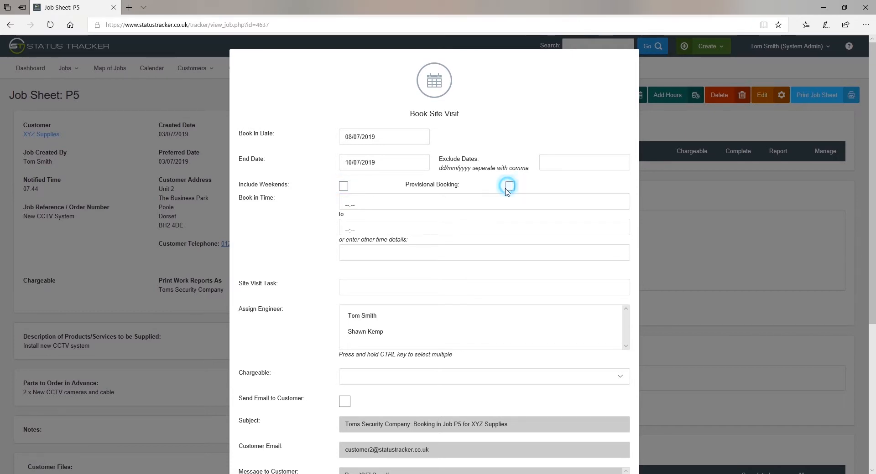
Step: Set the visit's start time to 09:15 and end time to 15:15
click(347, 201)
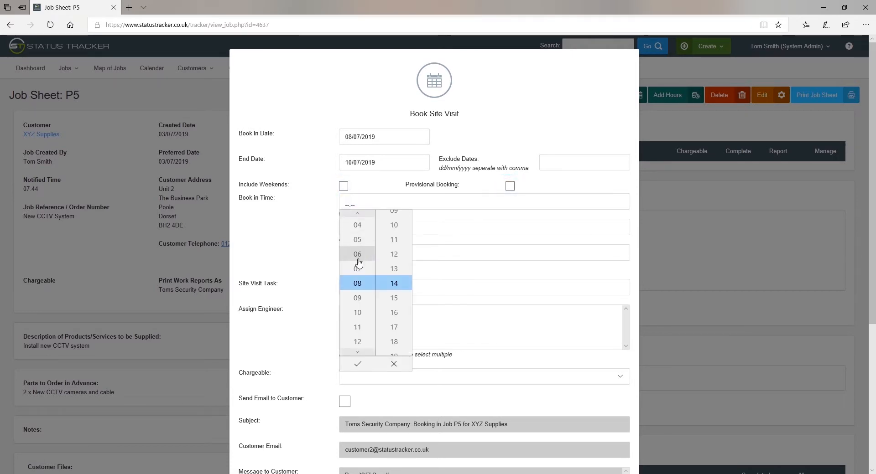
click(360, 298)
click(391, 299)
click(358, 365)
click(349, 232)
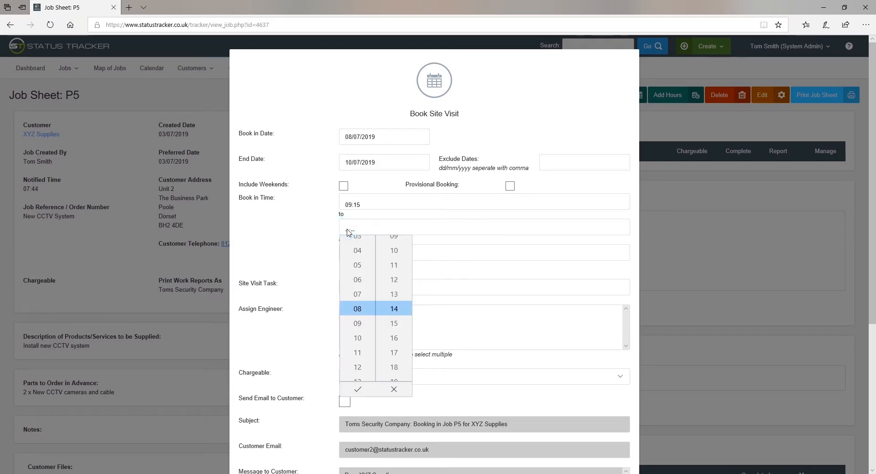
click(359, 379)
click(358, 378)
click(358, 378)
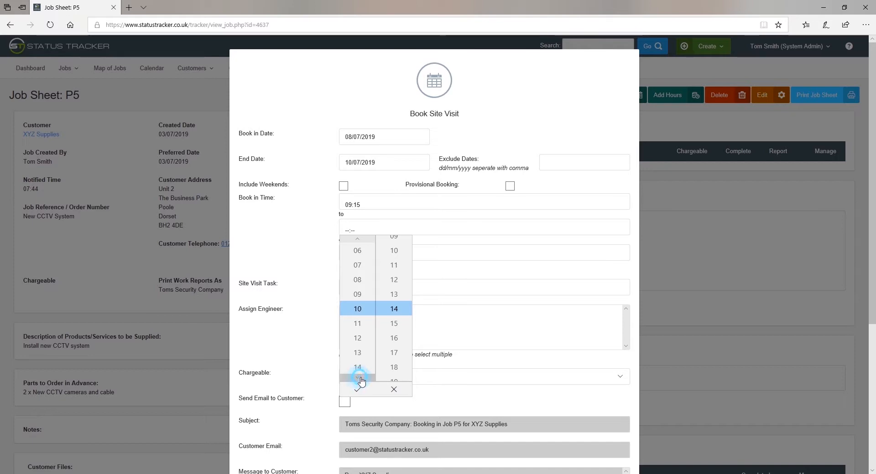
click(360, 367)
scroll(393, 335, down, 1)
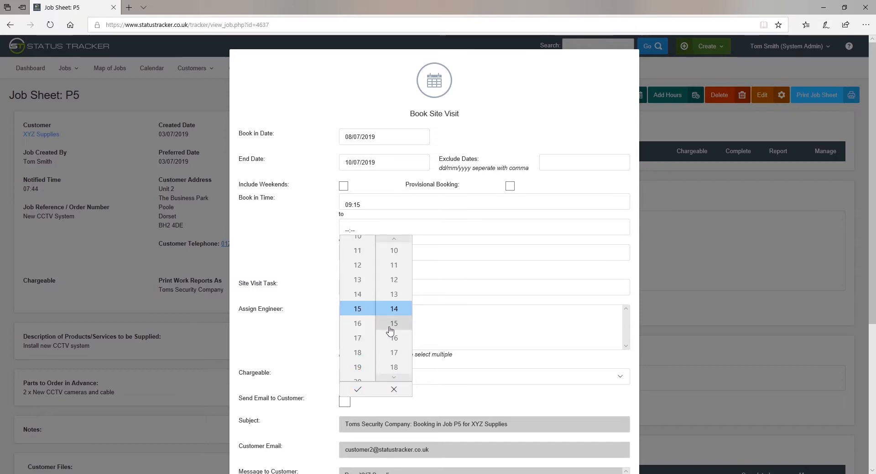
click(358, 390)
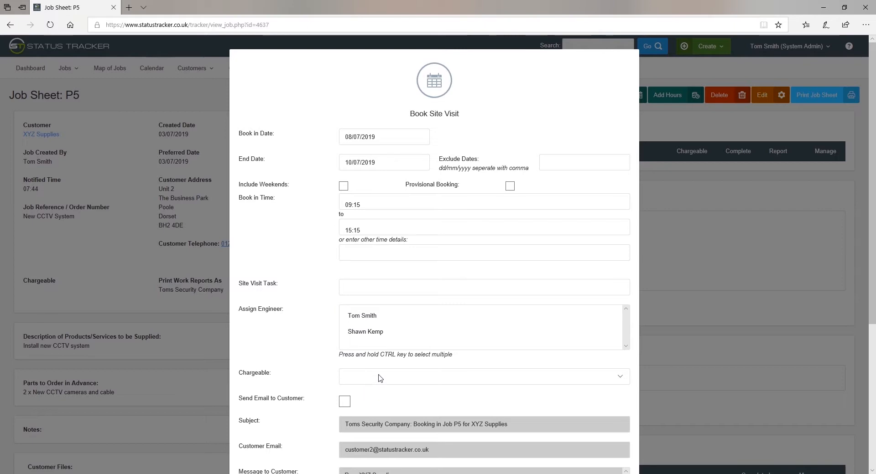
Step: Enter the task 'Install CCTV system', assign the first engineer, make it chargeable, email both parties, and book
click(386, 289)
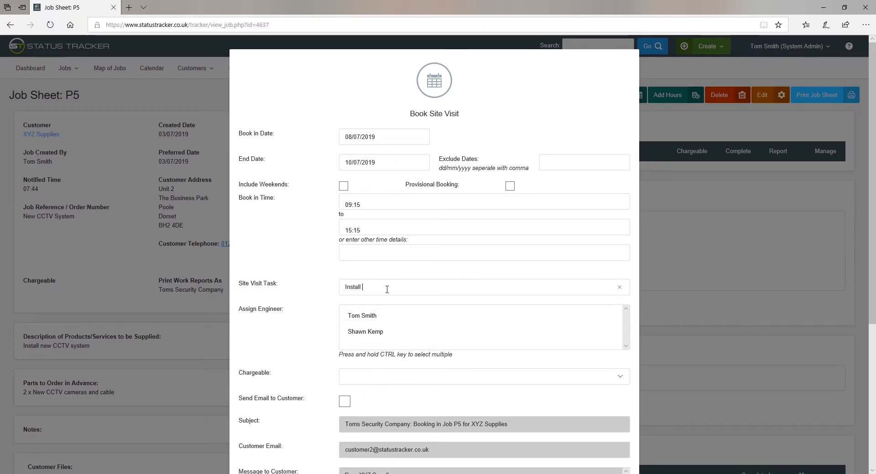
text(Install CCTV system)
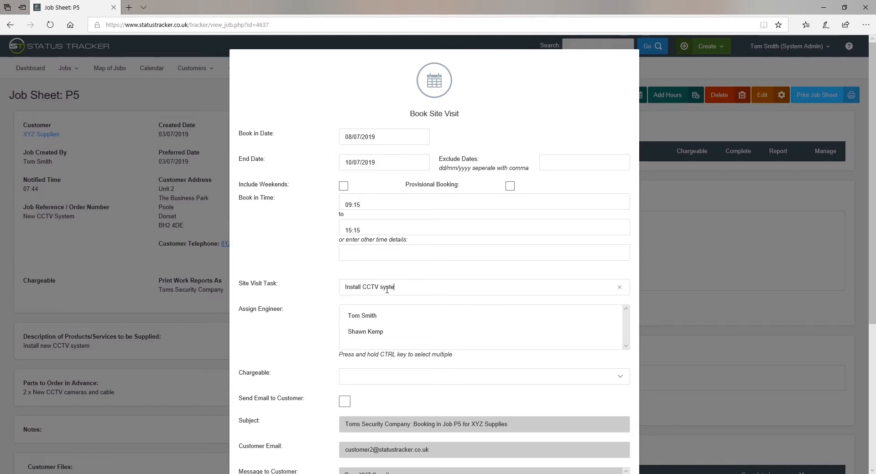
click(381, 316)
click(387, 377)
click(388, 384)
click(344, 403)
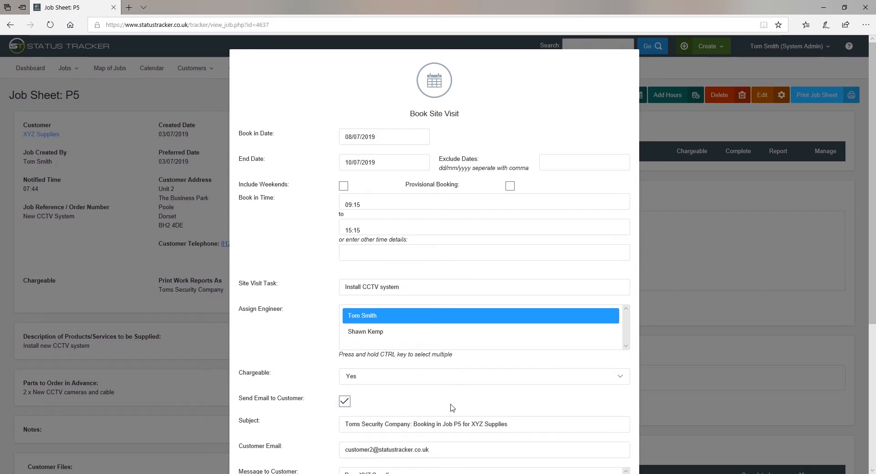
scroll(451, 408, down, 5)
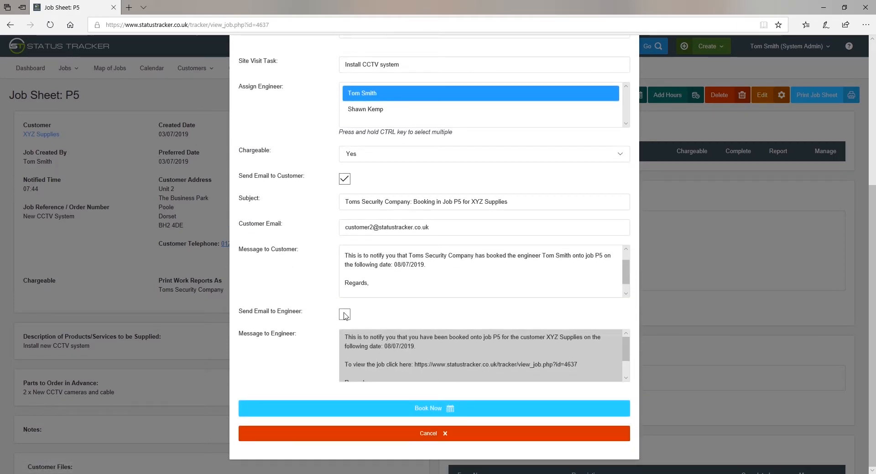
click(345, 315)
click(432, 409)
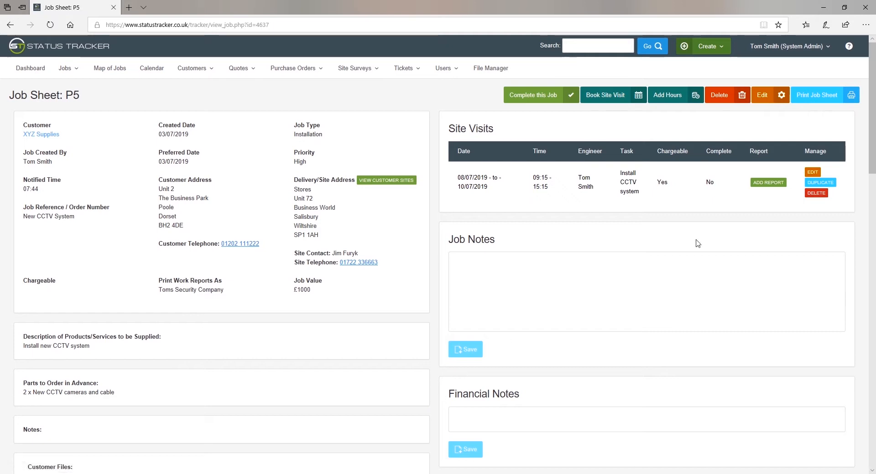
Step: Start the visit report with timesheet entries of 4 normal hours and 1 travel hour
click(769, 184)
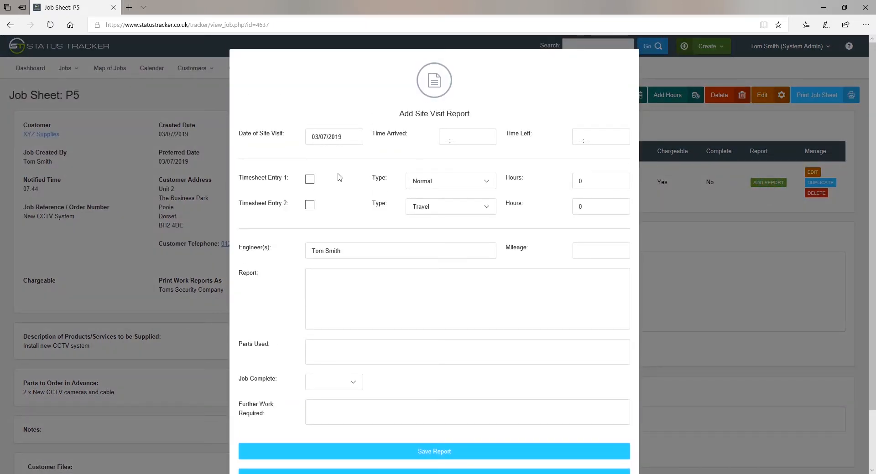
click(311, 180)
double_click(583, 183)
click(310, 206)
double_click(596, 207)
Step: Describe the CCTV installation, list cameras and cable used, mark the job complete, and save for signature
click(374, 286)
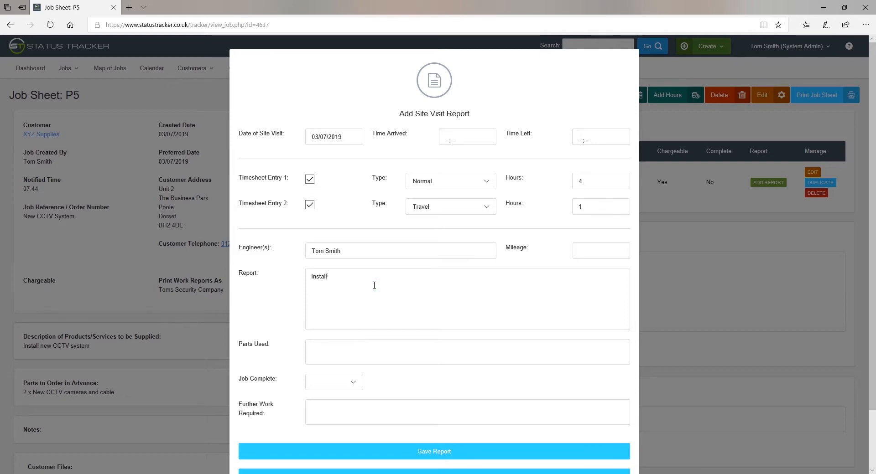
text(Installed the new CCTV system)
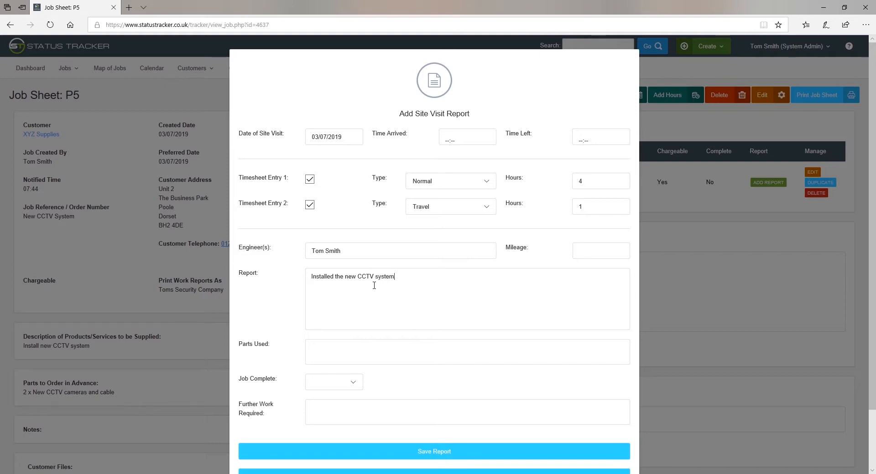
click(343, 349)
click(355, 382)
click(338, 391)
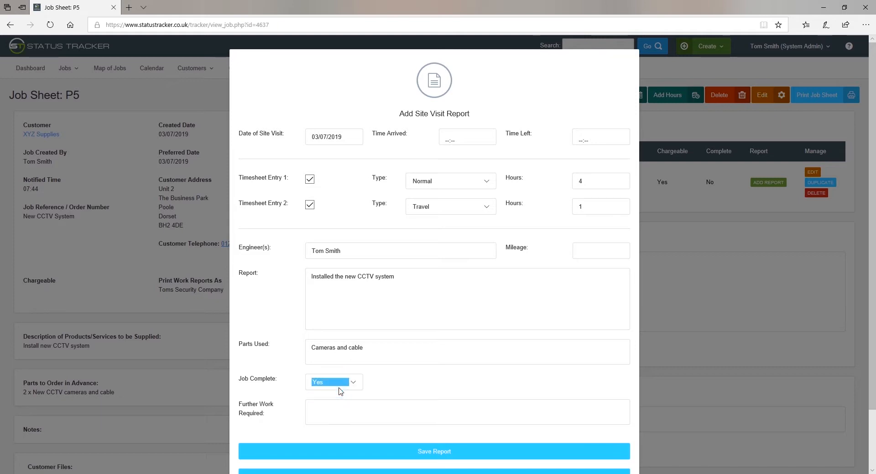
click(337, 410)
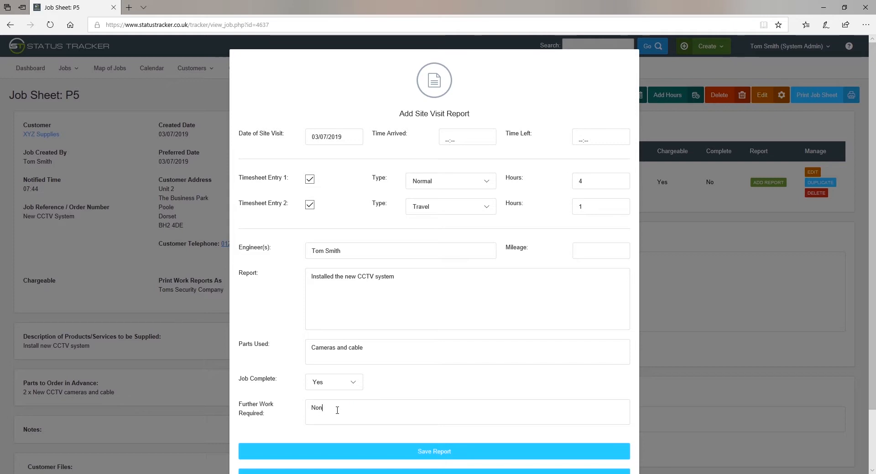
scroll(337, 411, down, 2)
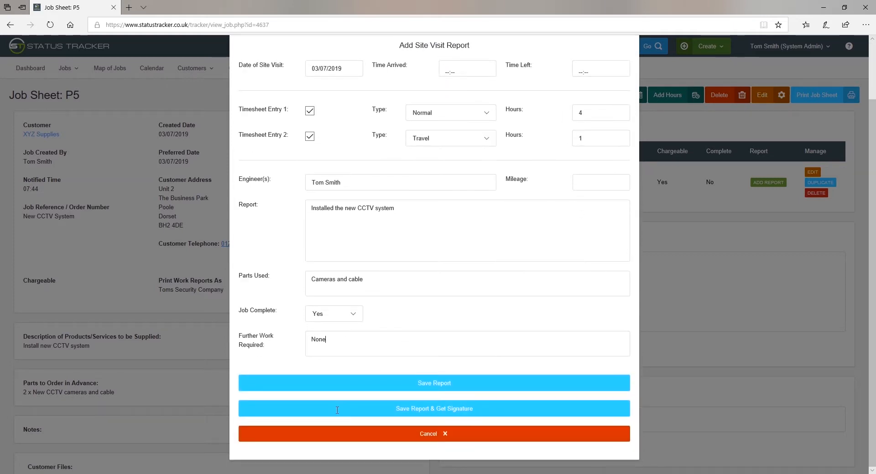
click(449, 413)
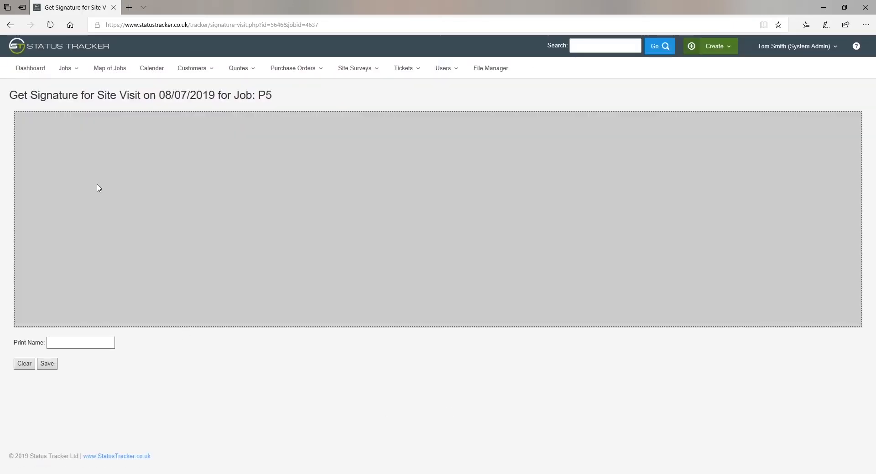
Step: Capture the customer's signature and printed name and save them to the site visit
mouse_move(96, 185)
mouse_down()
mouse_move(95, 211)
mouse_move(149, 213)
mouse_move(139, 221)
mouse_move(178, 238)
mouse_up()
click(76, 343)
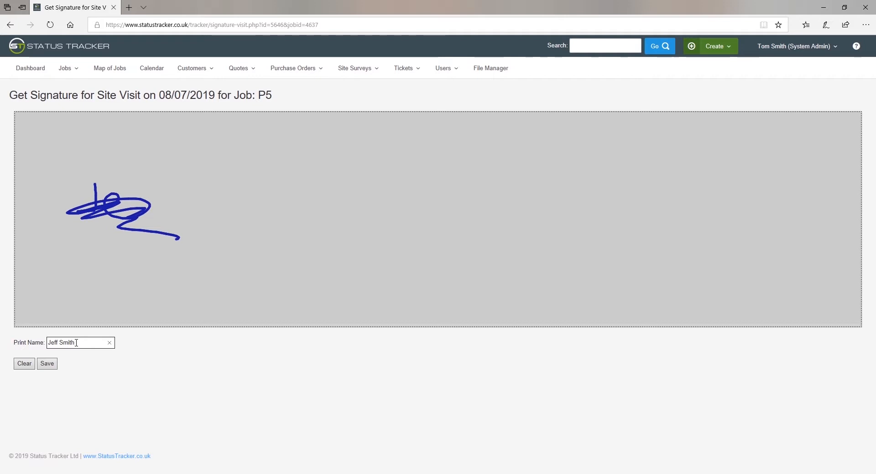
click(46, 365)
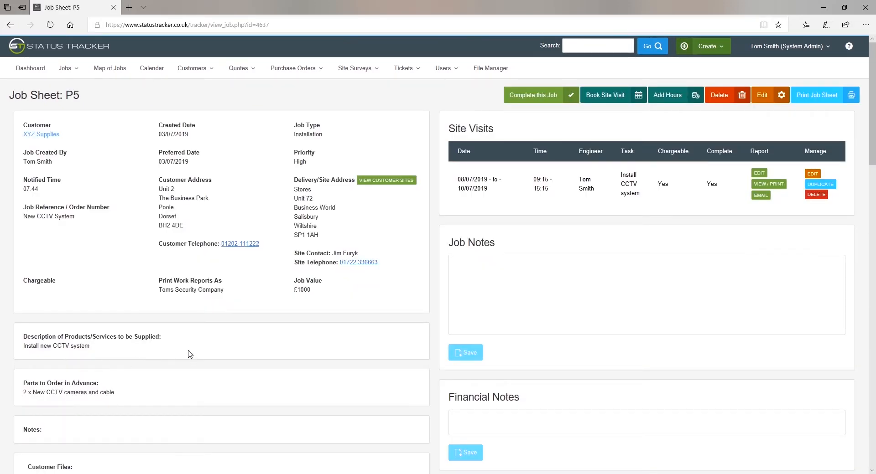
Step: Email P5's site visit report to the customer, then review and close its printable Work Report
click(759, 195)
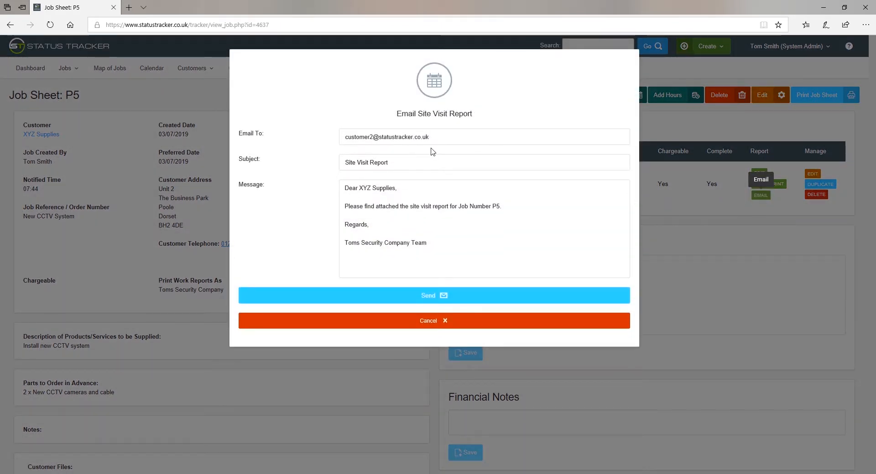
click(431, 296)
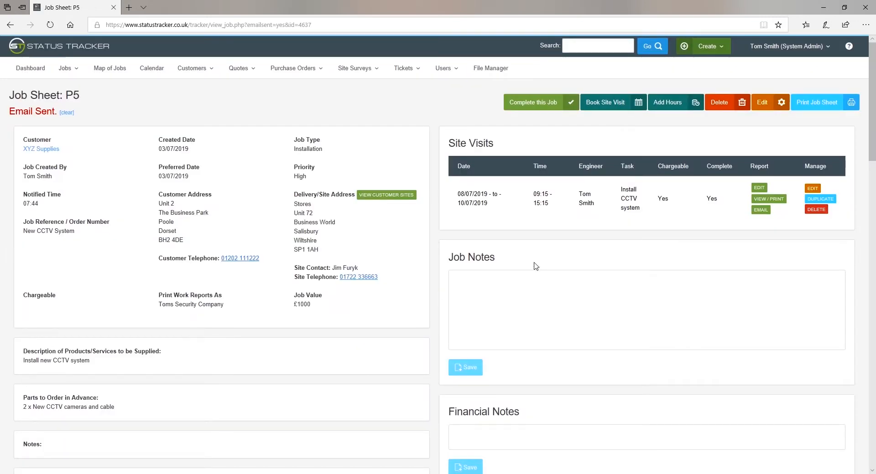
click(758, 200)
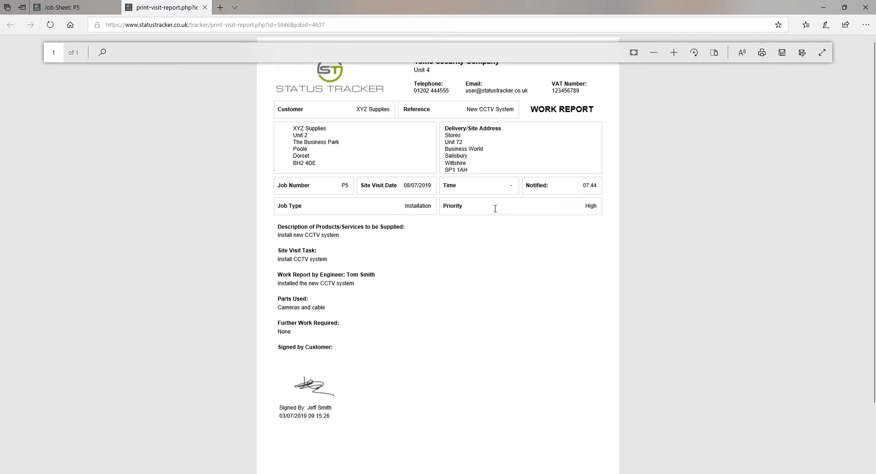
scroll(495, 209, down, 2)
scroll(495, 208, up, 2)
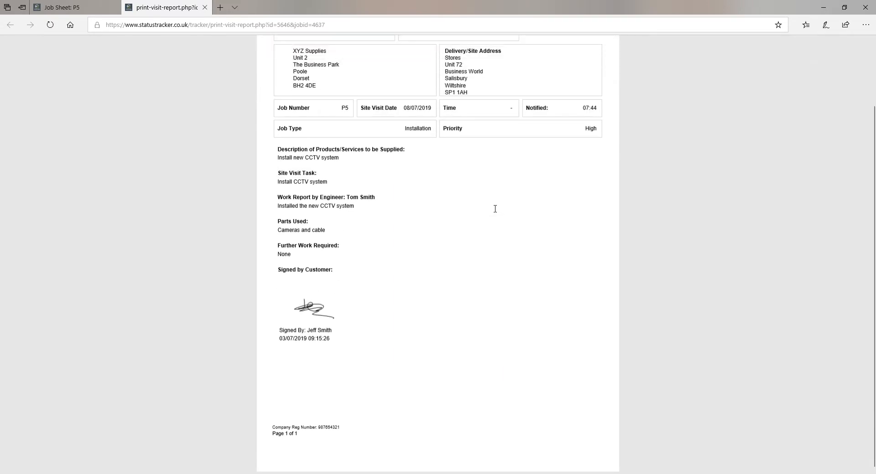
click(205, 7)
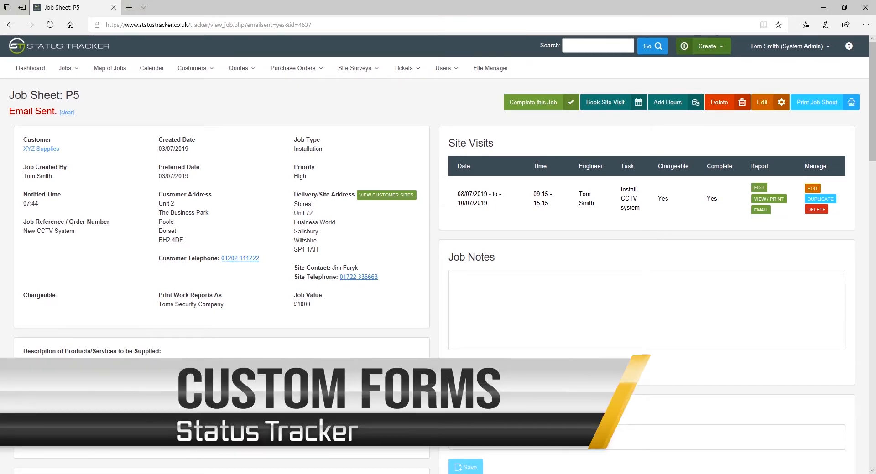
Step: Open the CCTV Installation Certificate and add the customer's signature and contact name
scroll(502, 278, down, 3)
scroll(502, 279, down, 6)
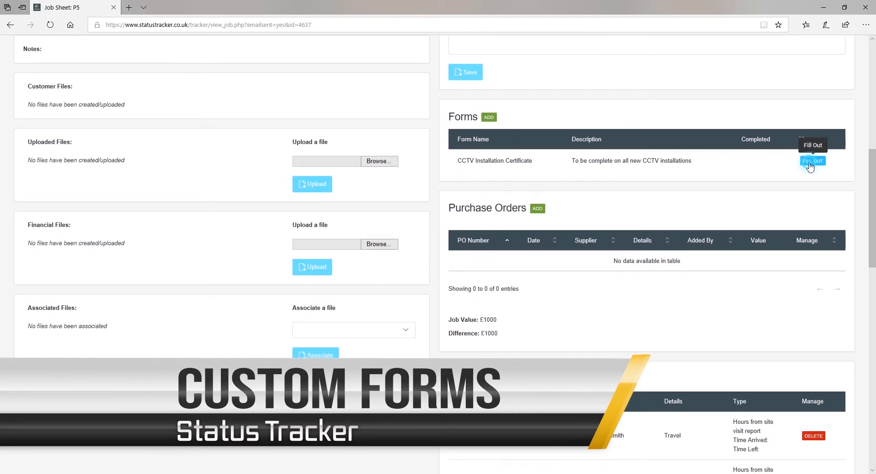
click(809, 163)
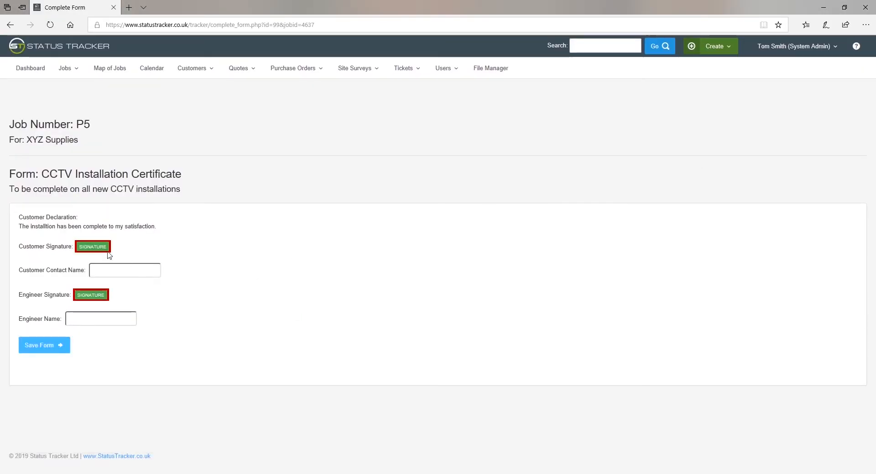
click(93, 246)
mouse_move(355, 92)
mouse_down()
mouse_move(395, 89)
mouse_move(351, 118)
mouse_move(404, 116)
mouse_up()
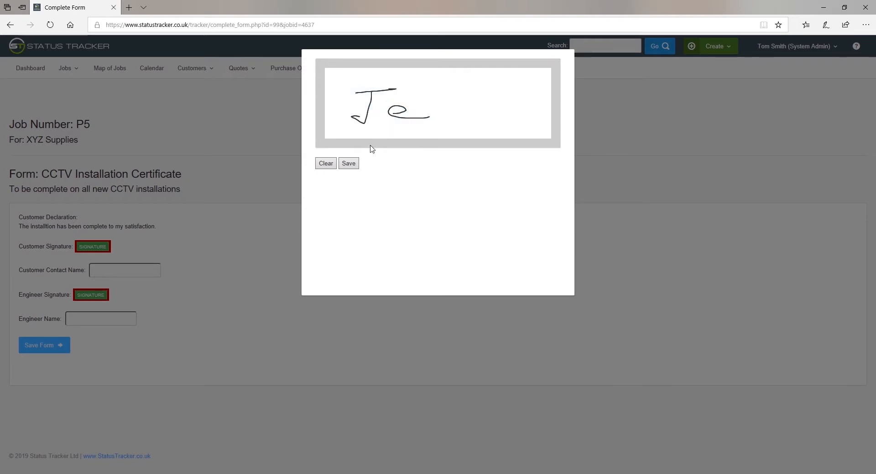
click(348, 164)
click(146, 270)
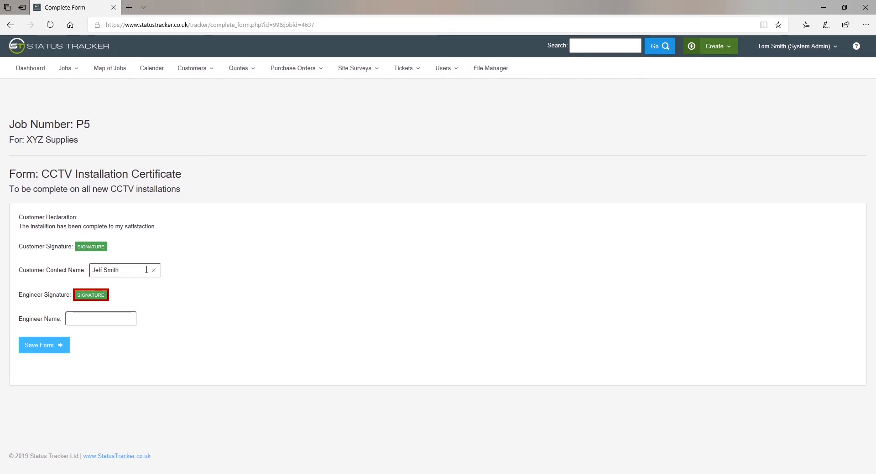
Step: Add the engineer's signature and name, then save the completed certificate
click(99, 297)
mouse_move(348, 94)
mouse_down()
mouse_move(384, 88)
mouse_move(364, 116)
mouse_up()
mouse_move(390, 103)
mouse_down()
mouse_move(382, 104)
mouse_move(422, 101)
mouse_up()
click(349, 163)
click(104, 324)
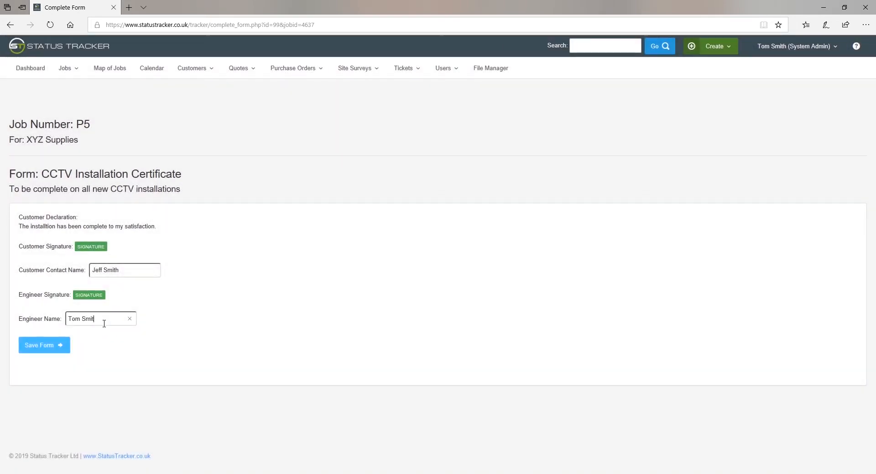
click(35, 347)
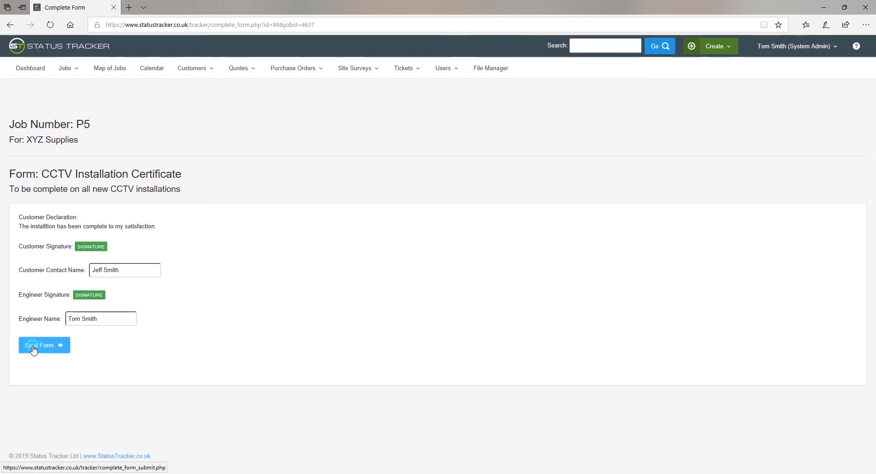
scroll(297, 338, down, 6)
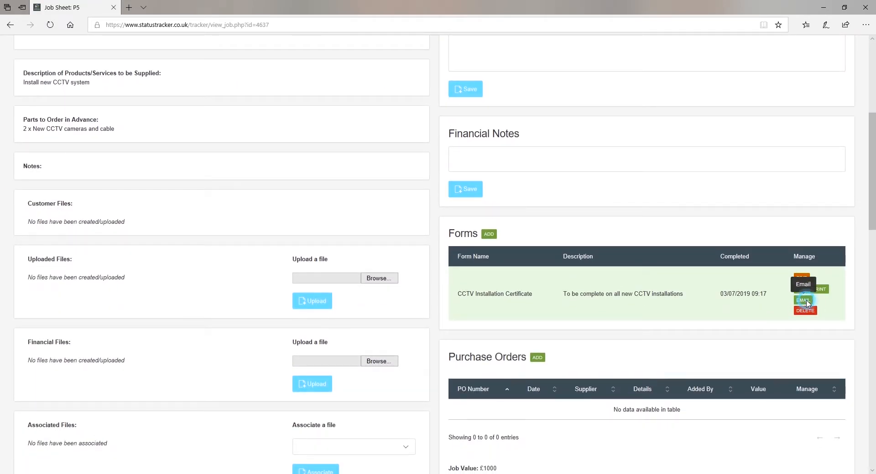
Step: Email the CCTV Installation Certificate to XYZ Supplies, then review and close its printable PDF
click(806, 299)
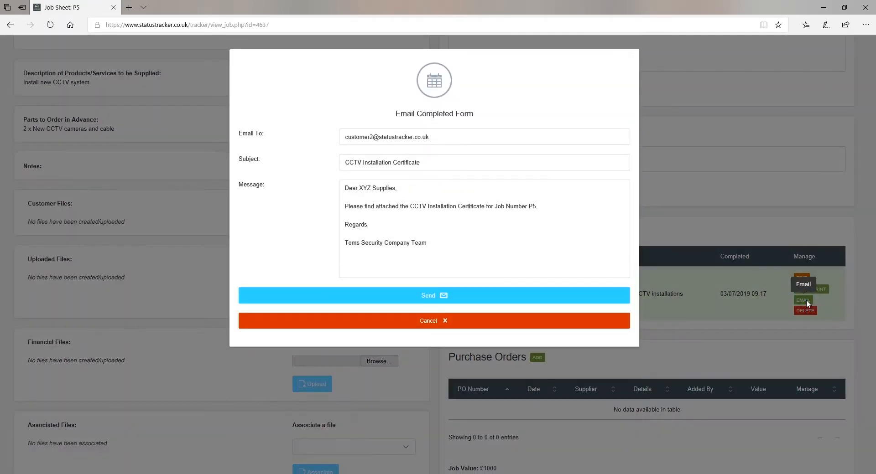
click(438, 298)
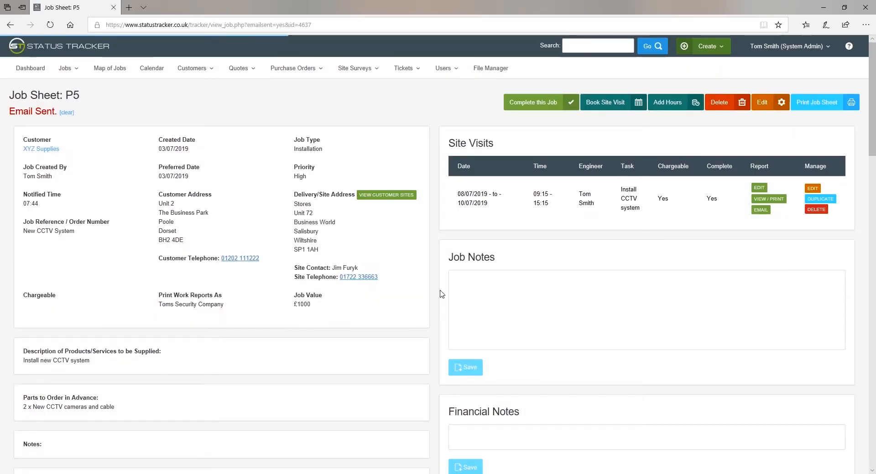
scroll(606, 283, down, 9)
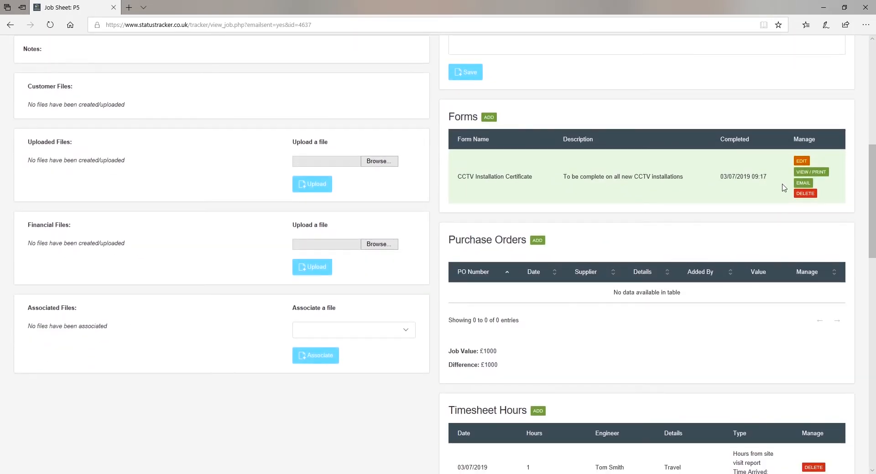
click(811, 172)
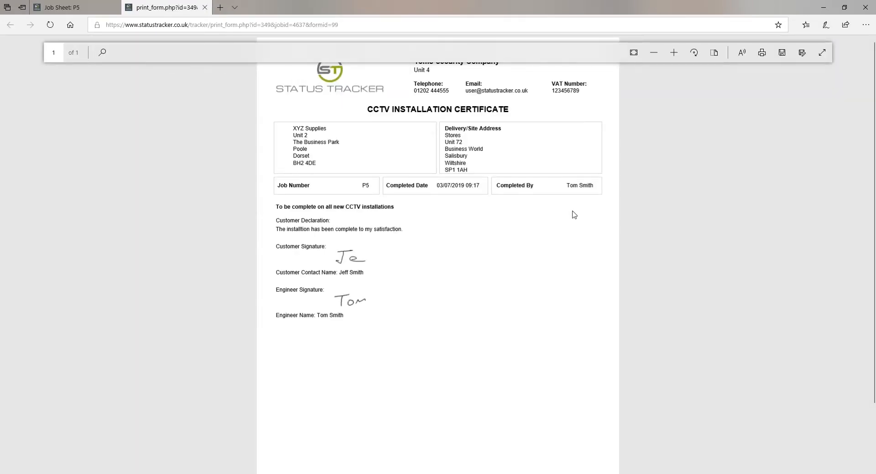
scroll(569, 213, down, 2)
scroll(569, 213, up, 2)
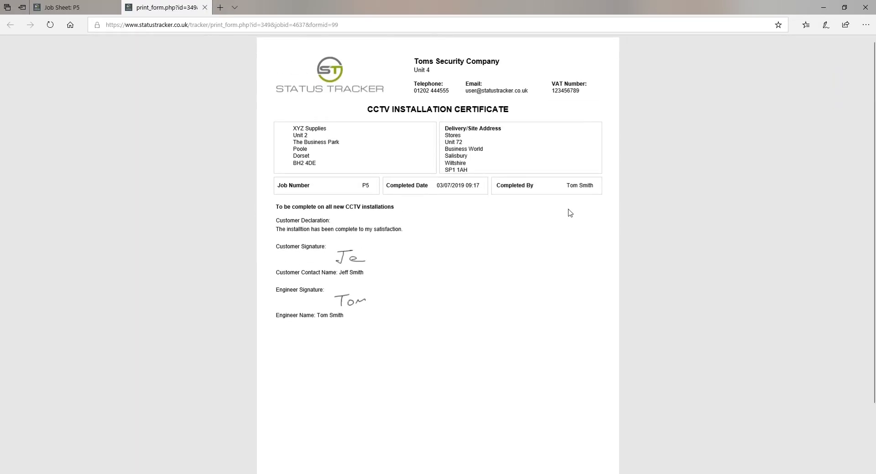
click(205, 8)
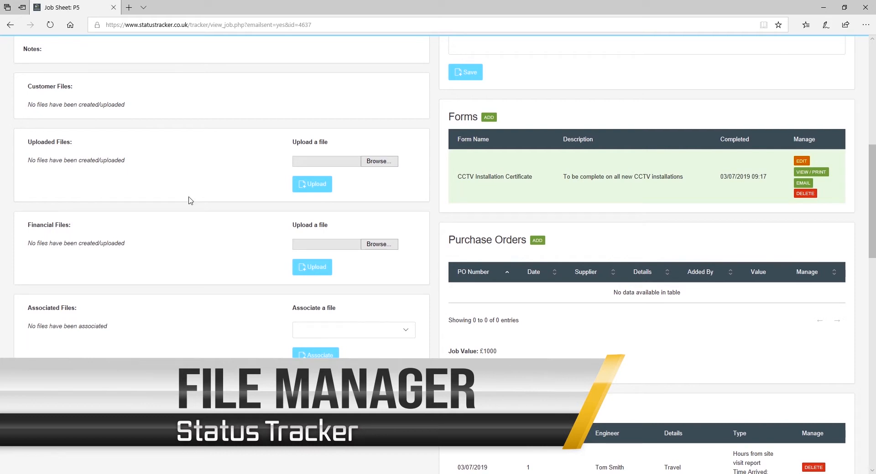
Step: Upload Location of Cameras.docx to job P5's Uploaded Files
click(373, 164)
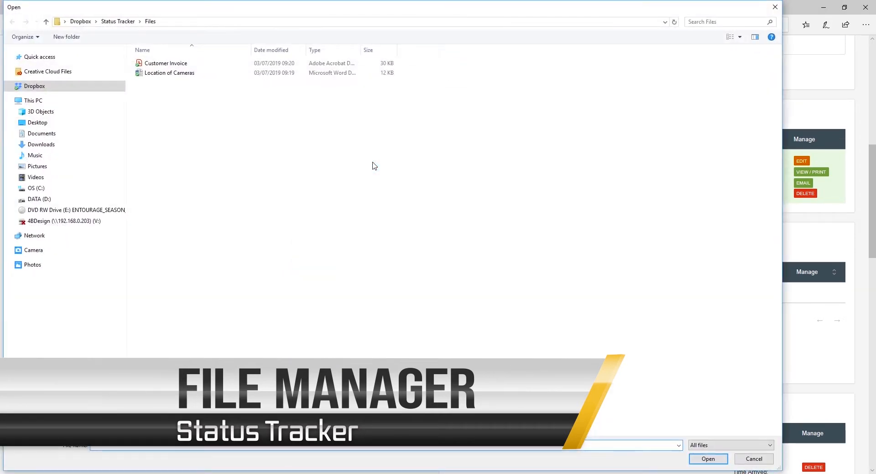
click(187, 73)
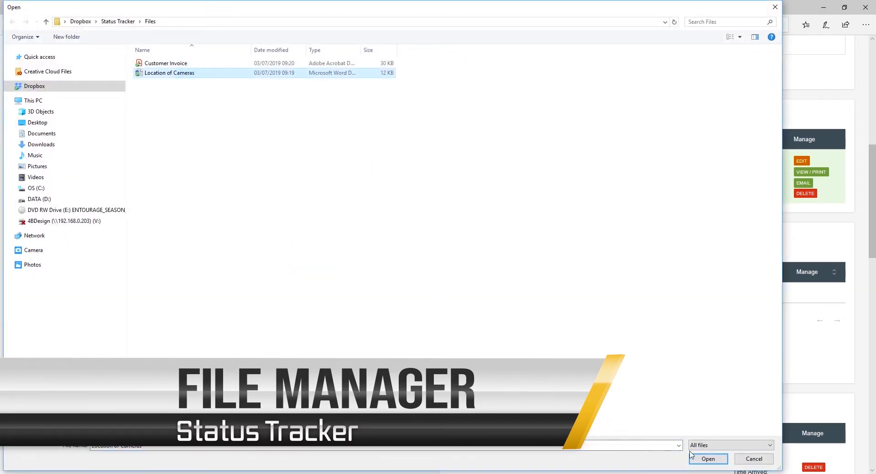
click(707, 459)
click(313, 188)
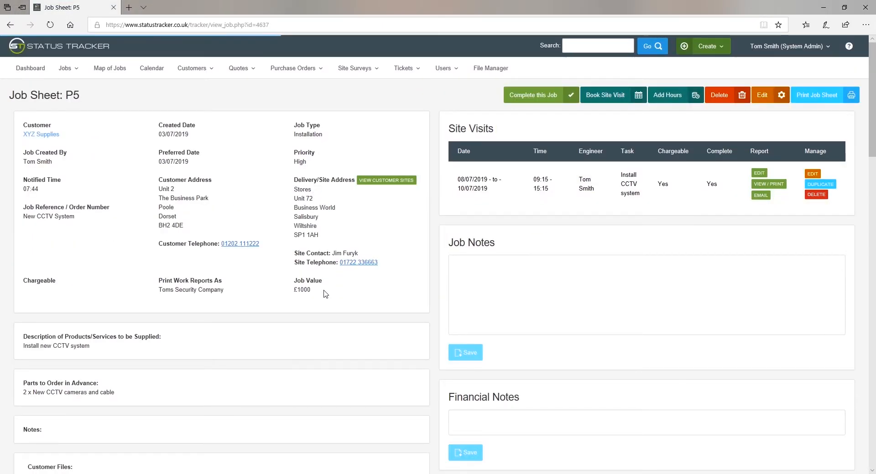
scroll(323, 296, down, 5)
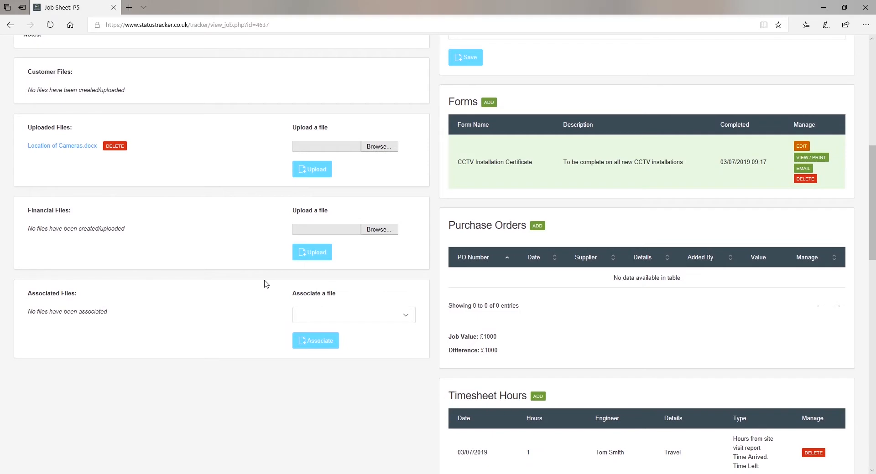
Step: Upload Customer Invoice.pdf to the job's Financial Files
click(391, 231)
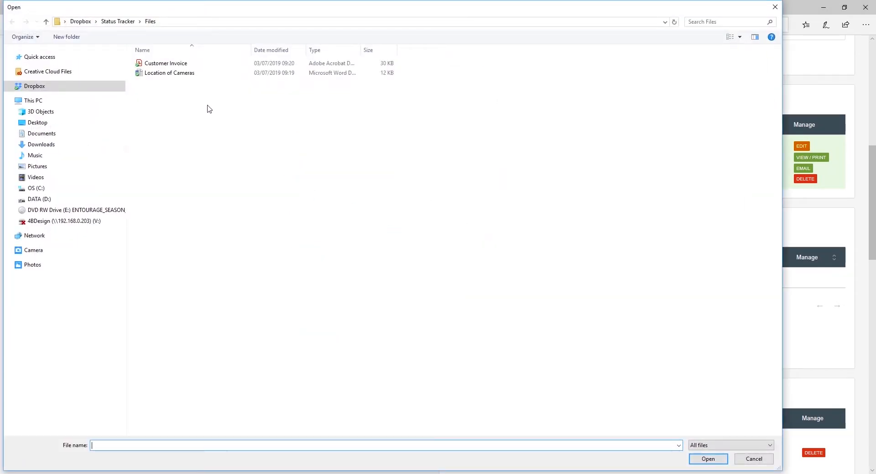
click(171, 64)
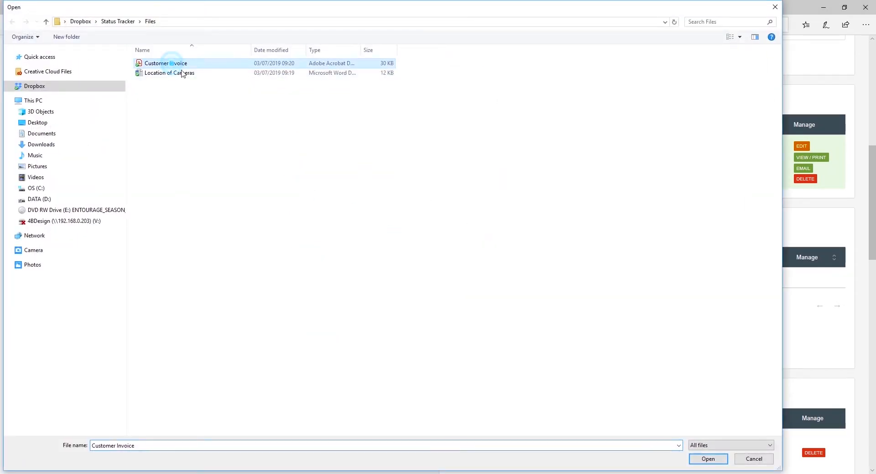
click(706, 459)
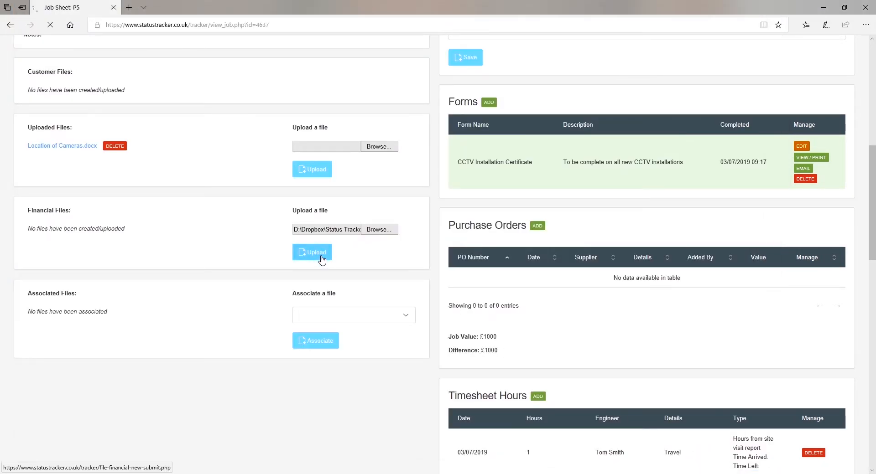
click(322, 258)
scroll(322, 301, down, 9)
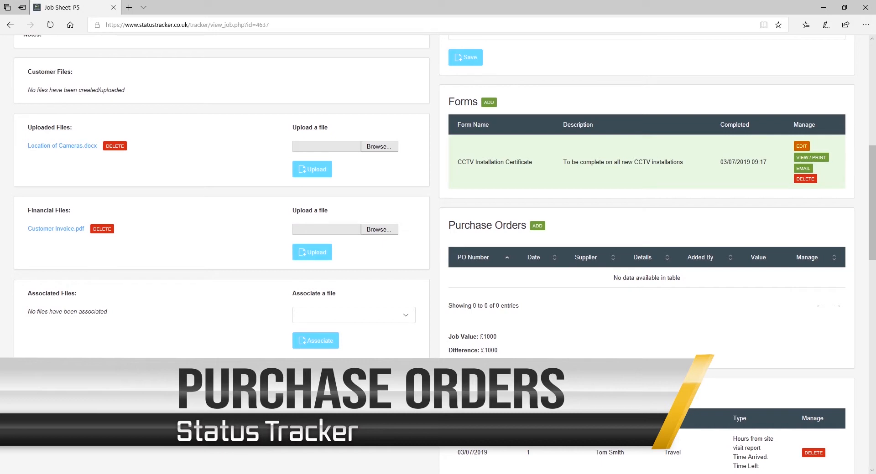
Step: Add purchase order P5-PO1 from Camera Systems Ltd for 2 CCTV cameras valued at £120
click(536, 227)
click(434, 164)
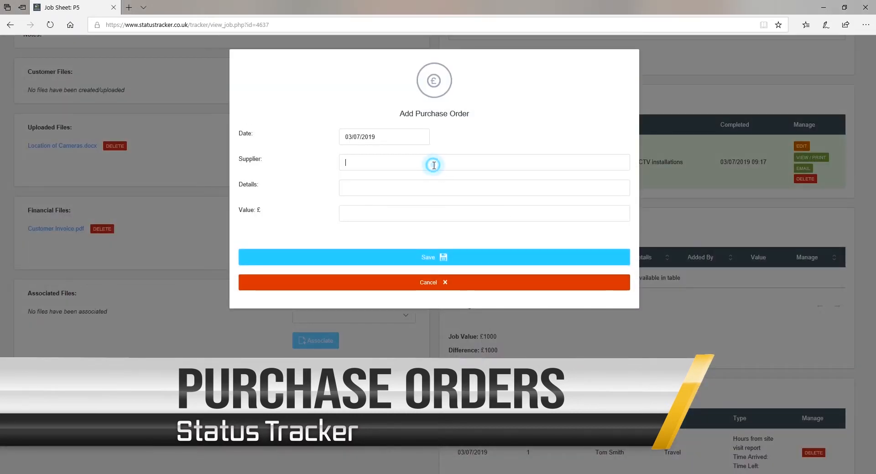
text(Camera)
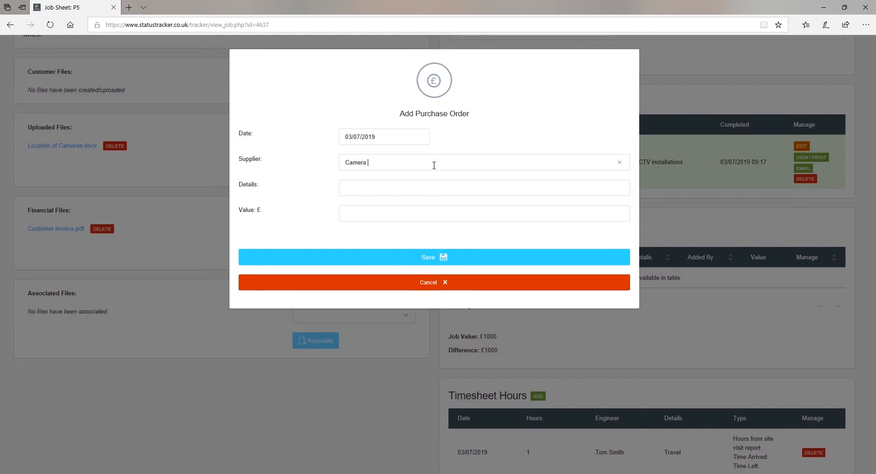
text( Systems Ltd)
click(417, 187)
text(2 CCTV cameras)
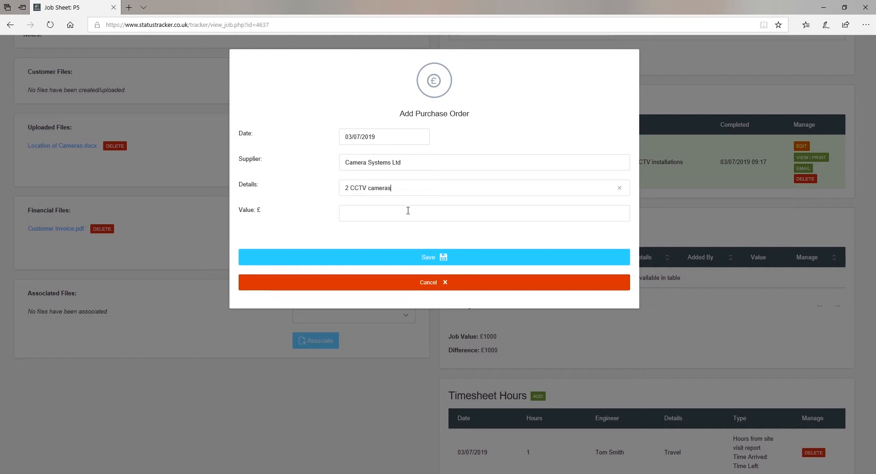
click(407, 211)
text(120)
click(438, 258)
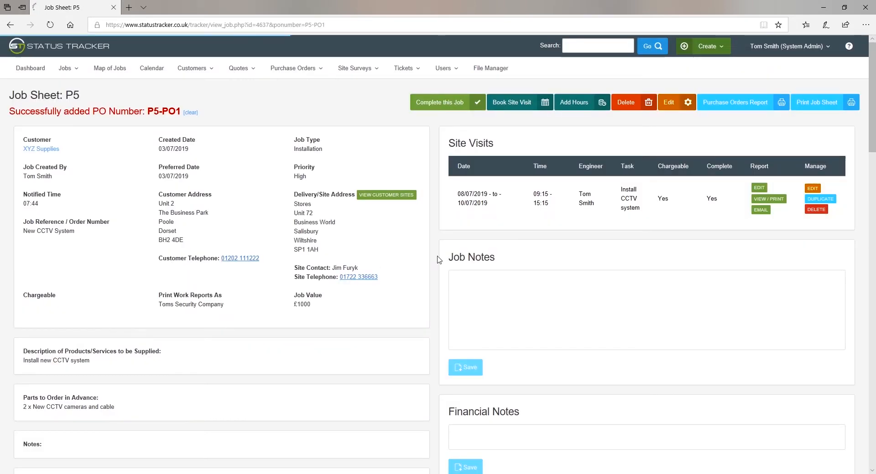
scroll(438, 260, down, 5)
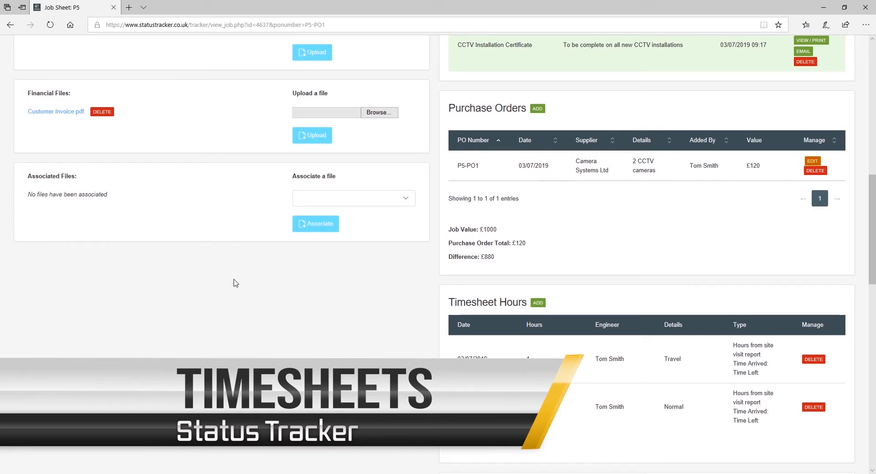
Step: Add a 1-hour Normal timesheet entry with details 'System design' to job P5
scroll(432, 299, down, 3)
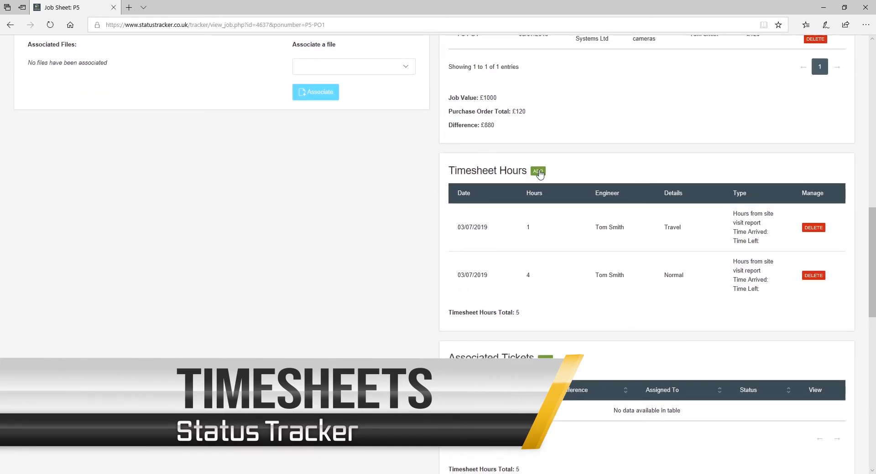
click(537, 172)
click(347, 162)
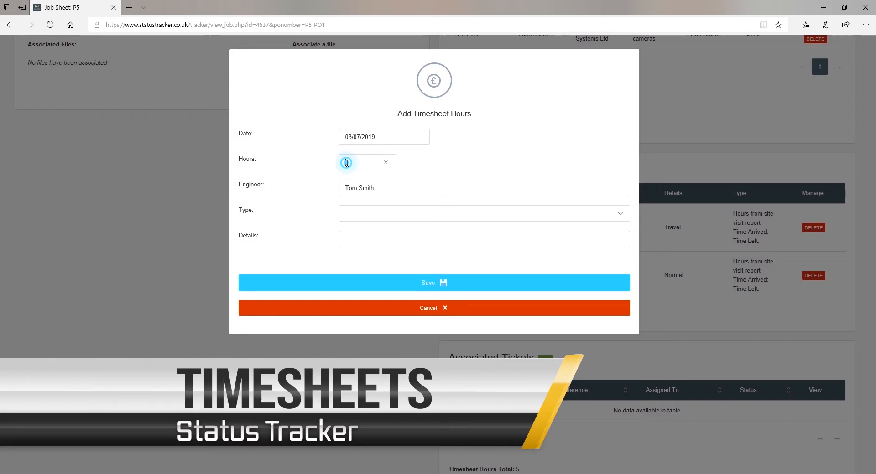
drag(351, 162, 337, 162)
text(1)
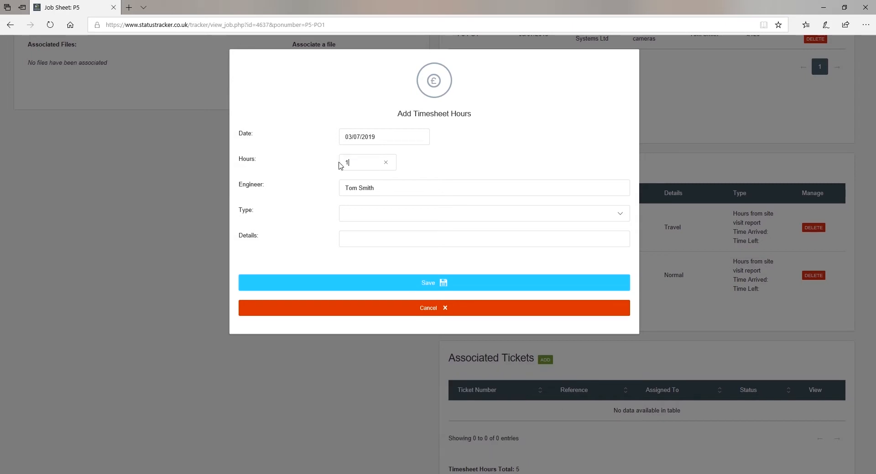
click(360, 218)
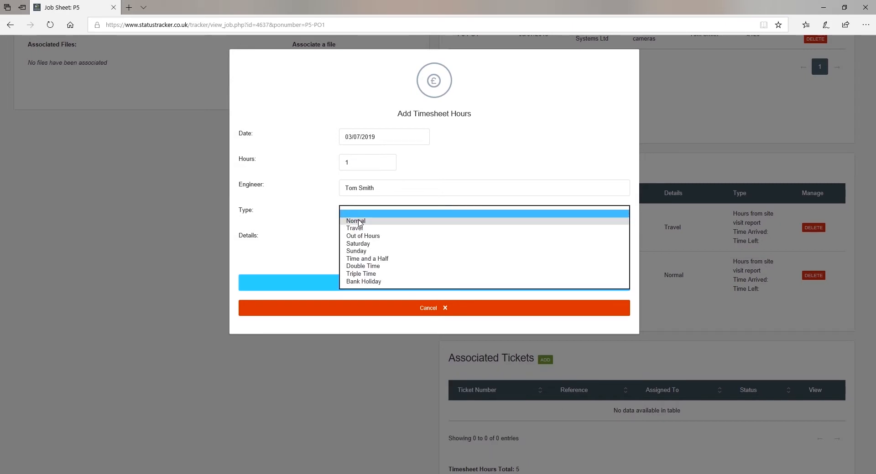
click(358, 220)
click(360, 239)
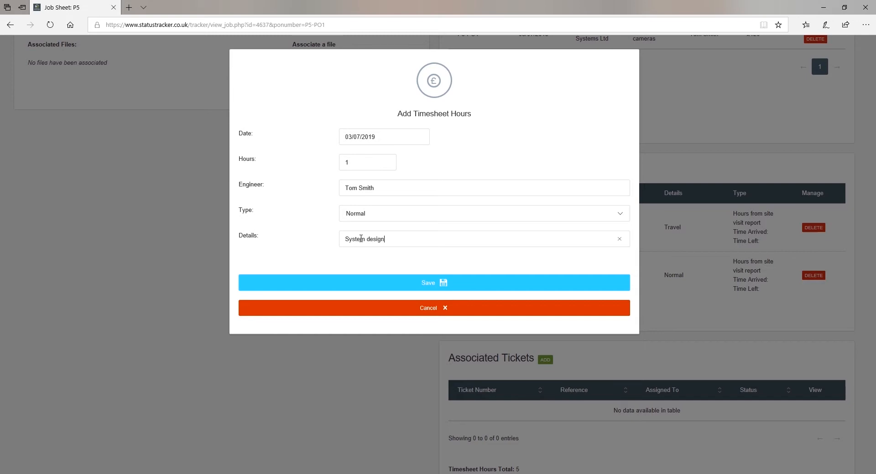
click(446, 285)
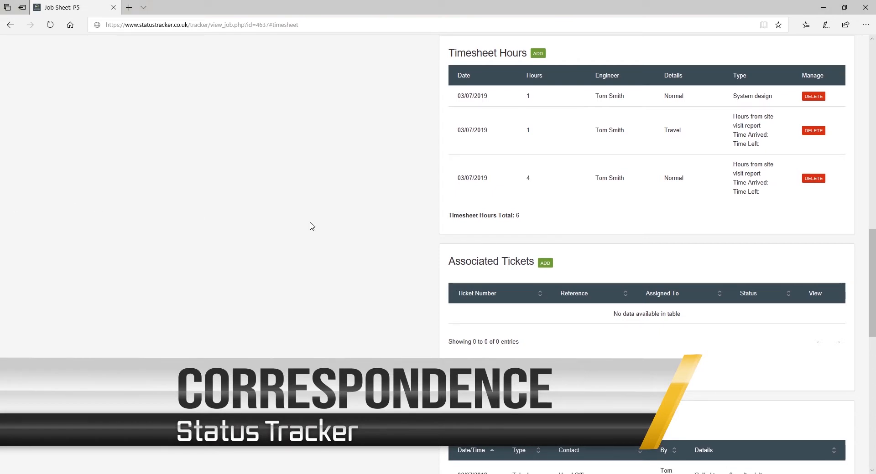
Step: Add a 10 o'clock Telephone correspondence record with Head Office: 'Called to confirm site visit'
scroll(367, 228, down, 5)
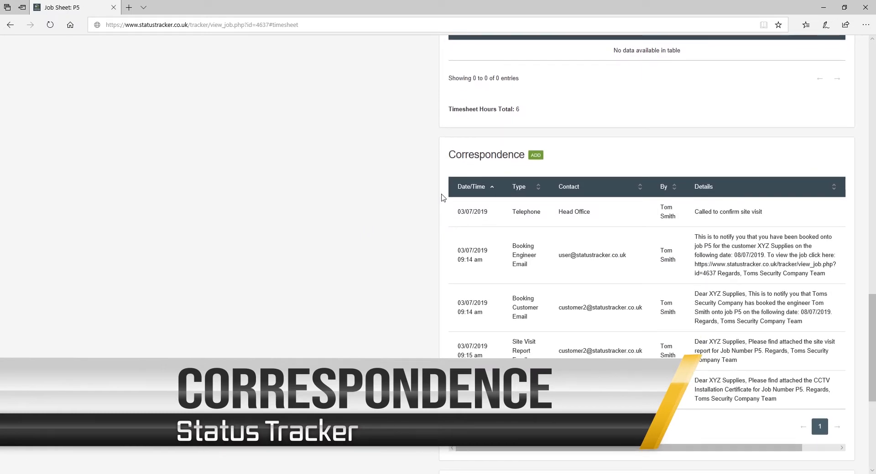
click(532, 157)
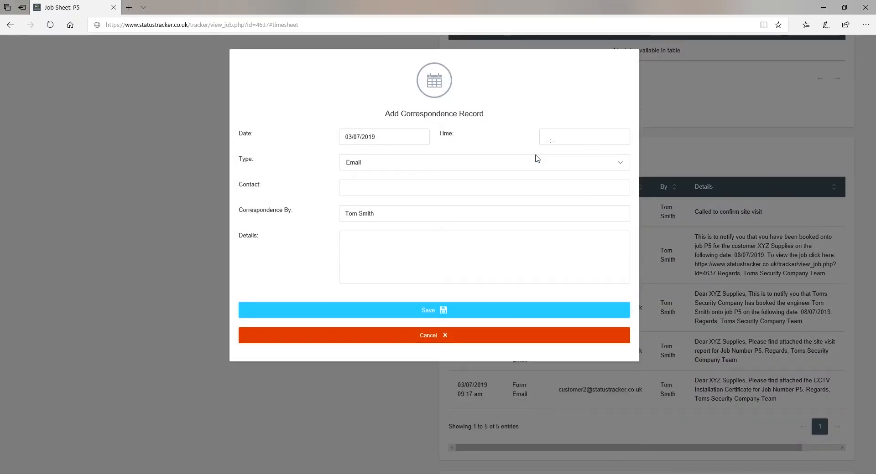
click(549, 139)
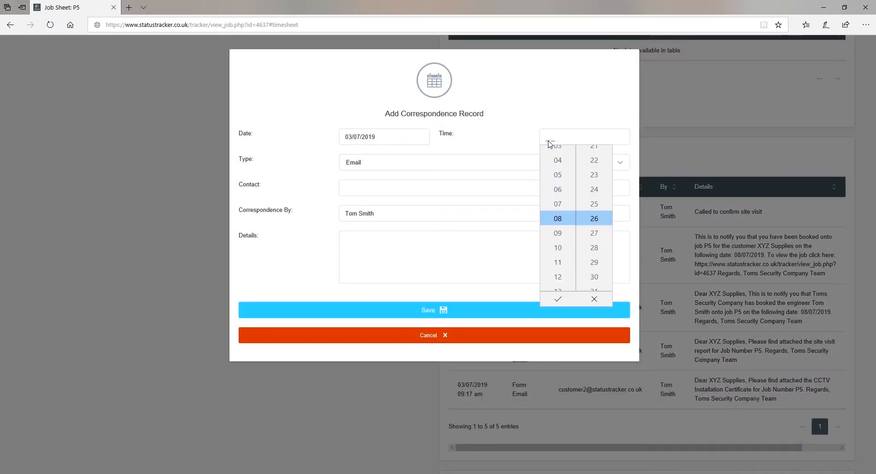
click(560, 250)
click(558, 301)
click(386, 167)
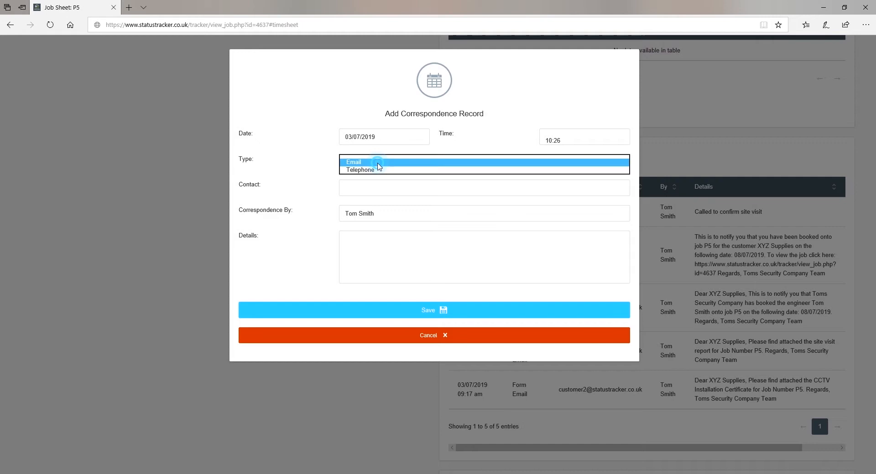
click(363, 170)
click(375, 188)
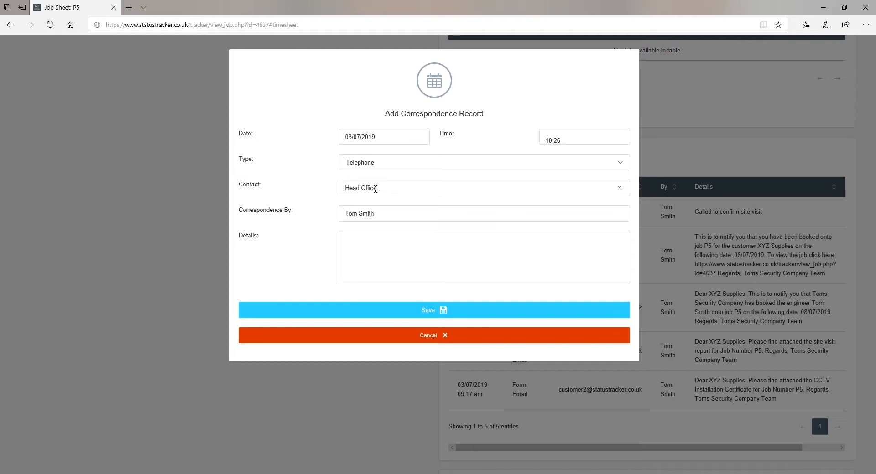
click(363, 243)
click(445, 312)
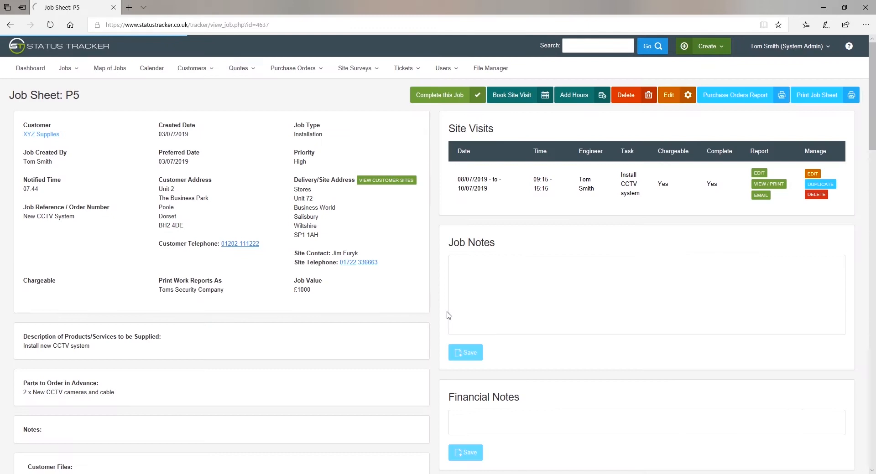
scroll(449, 315, down, 15)
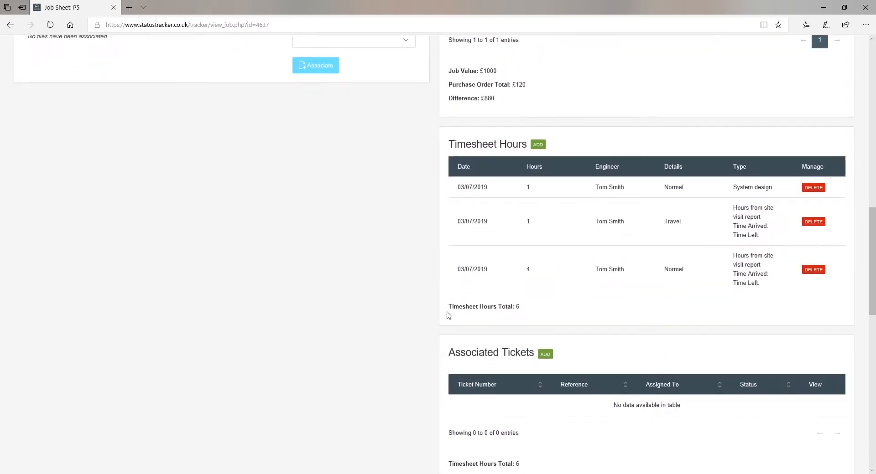
scroll(449, 314, down, 8)
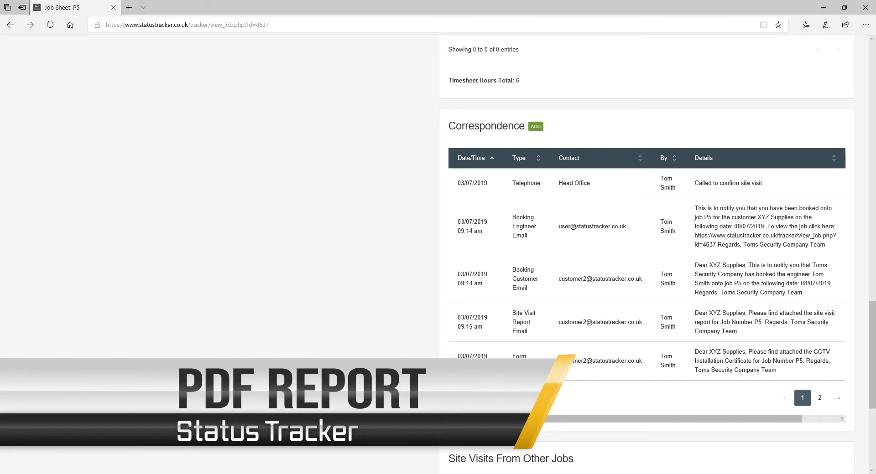
scroll(535, 303, up, 20)
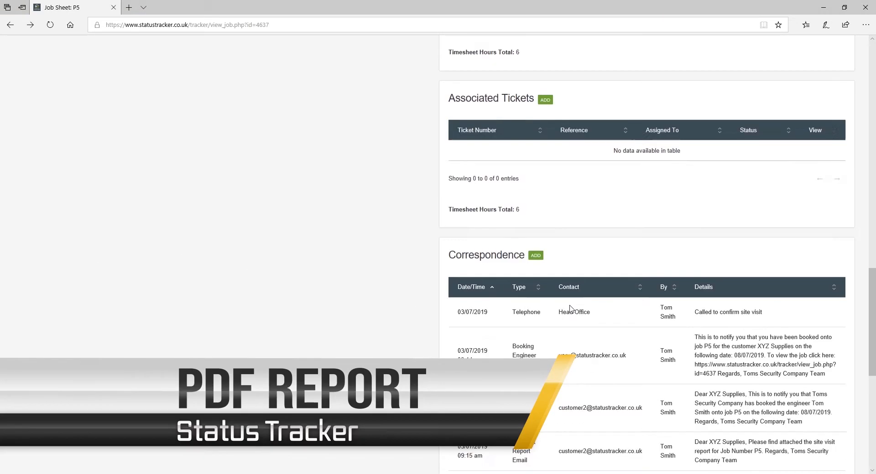
scroll(571, 309, up, 1)
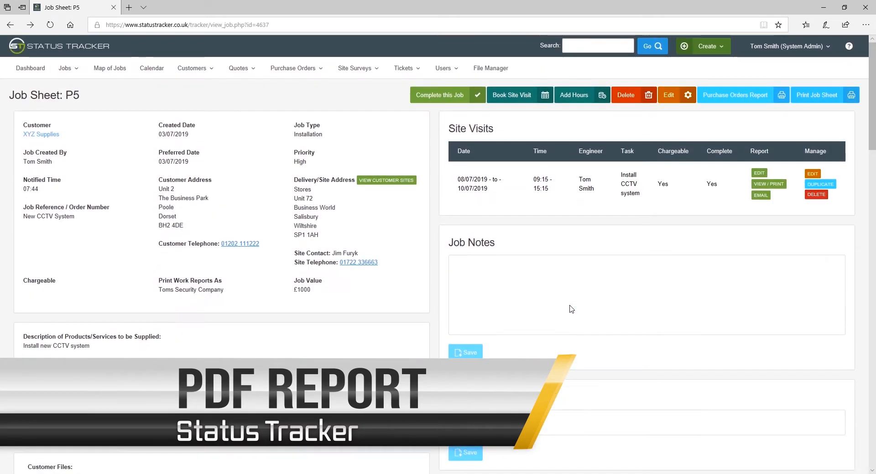
click(817, 97)
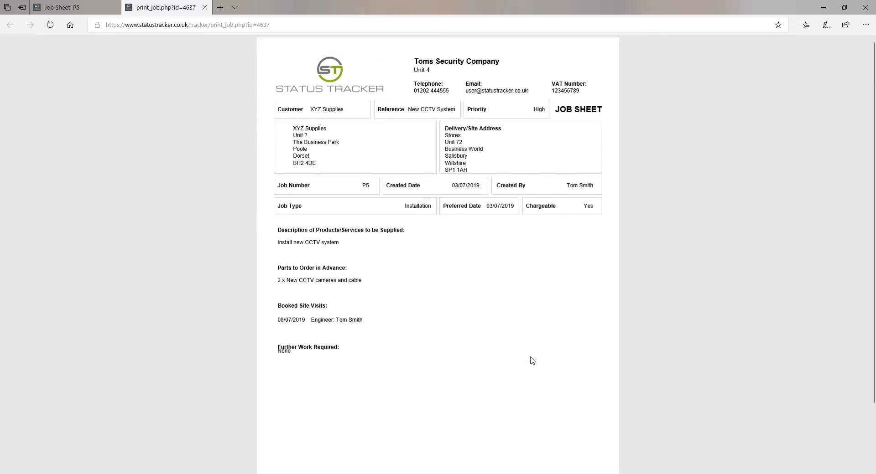
click(204, 7)
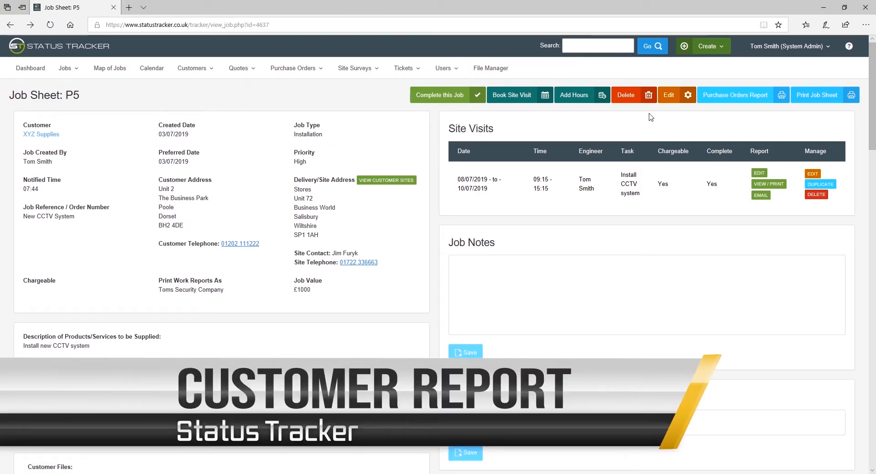
Step: Set job P5's Print Work Reports As option to Customer and save the job
click(669, 95)
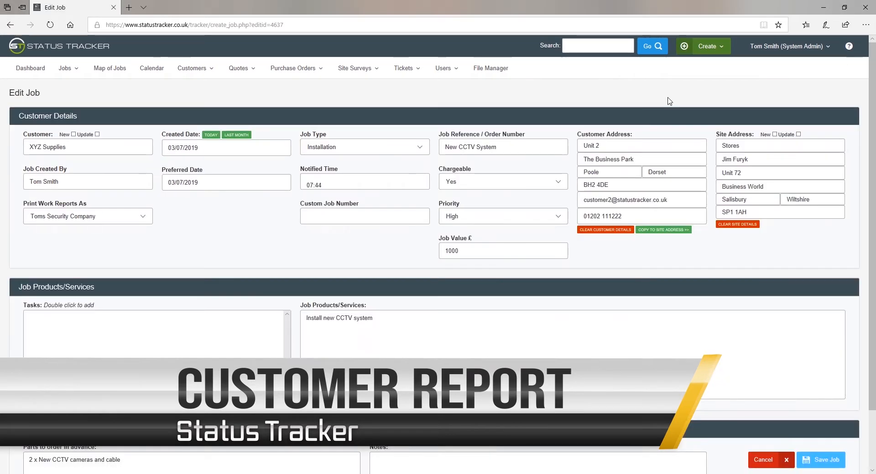
click(147, 222)
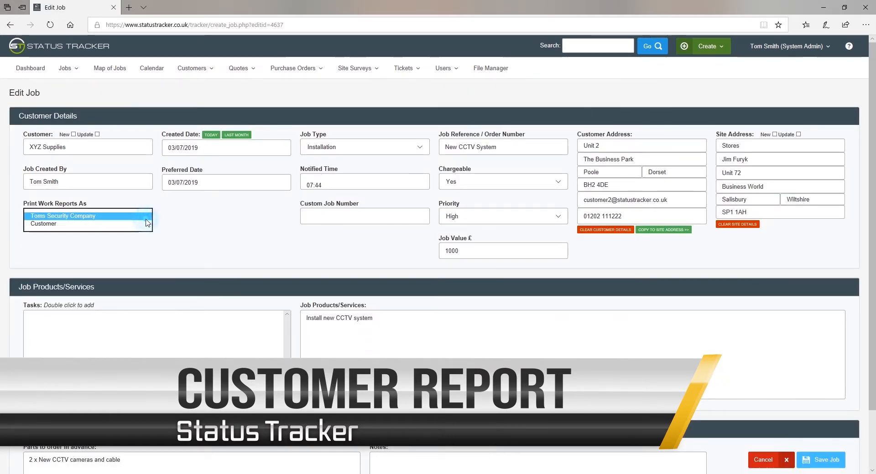
click(133, 226)
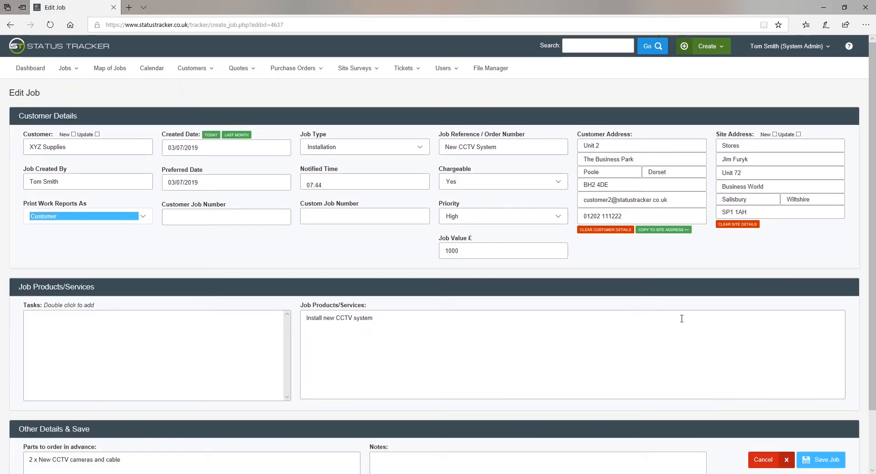
click(814, 461)
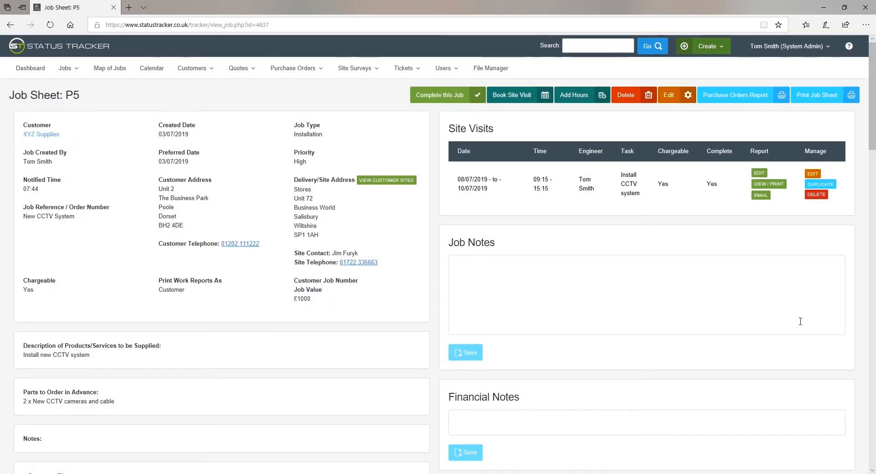
Step: View the P5 site visit's printable Work Report, then close the report tab
click(771, 186)
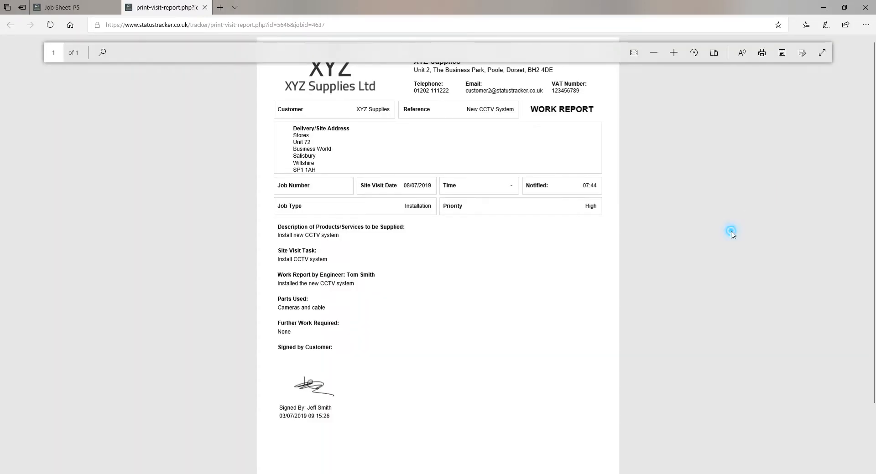
click(327, 76)
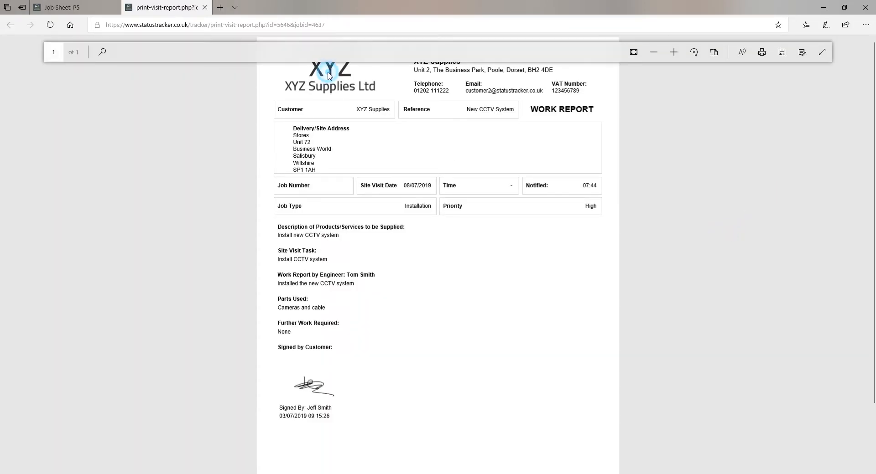
click(204, 8)
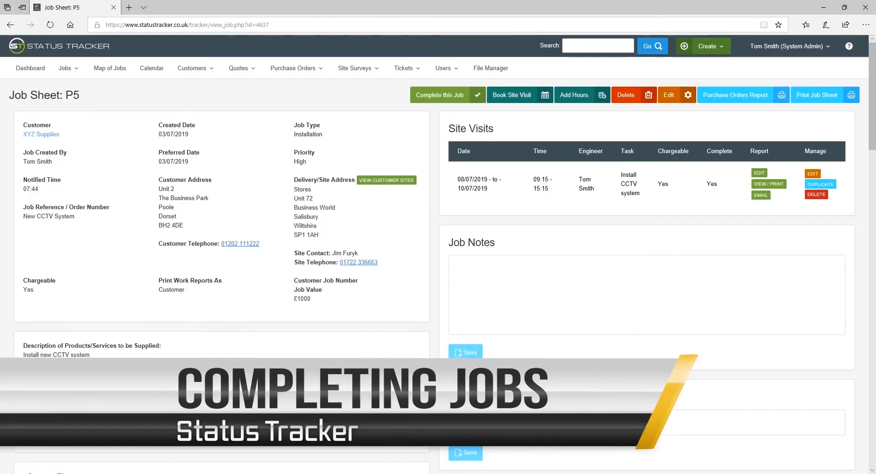
Step: Complete job P5 and reopen it from the Completed Jobs list
click(469, 101)
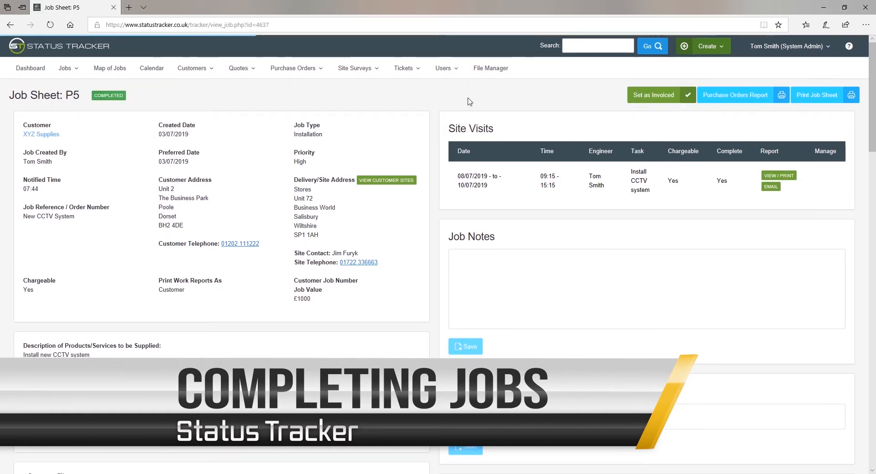
click(68, 69)
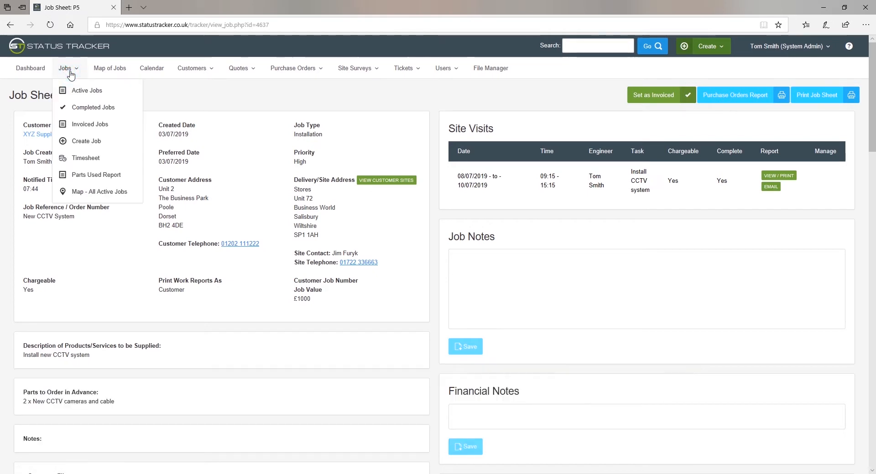
click(93, 108)
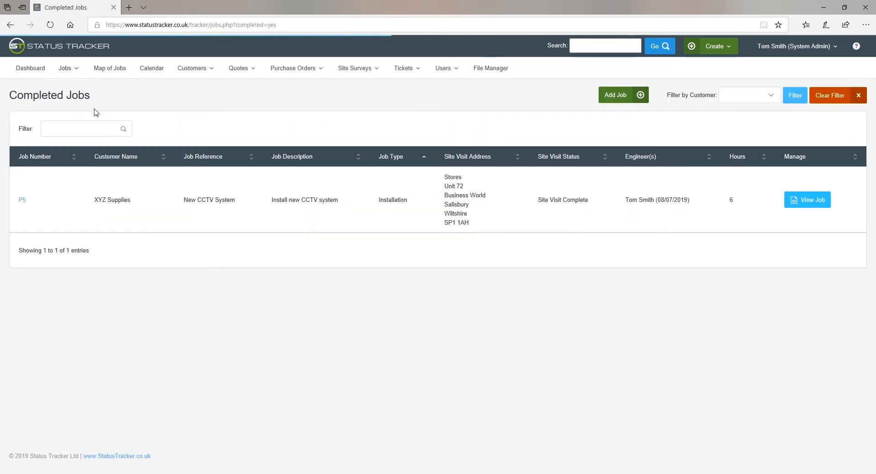
click(108, 204)
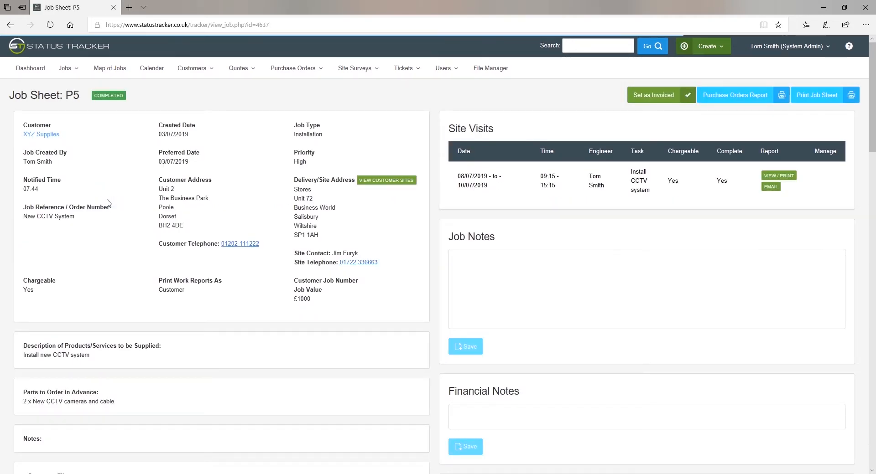
Step: Set job P5 as invoiced and reopen it from the Invoiced Jobs list
click(650, 99)
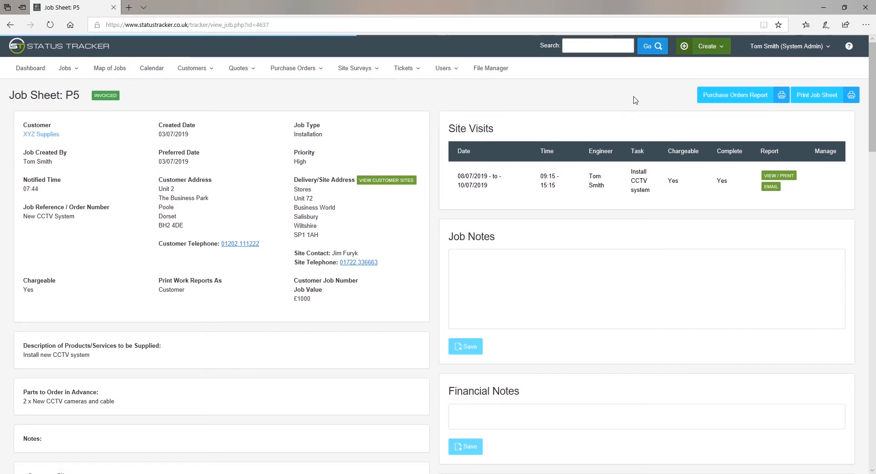
click(65, 68)
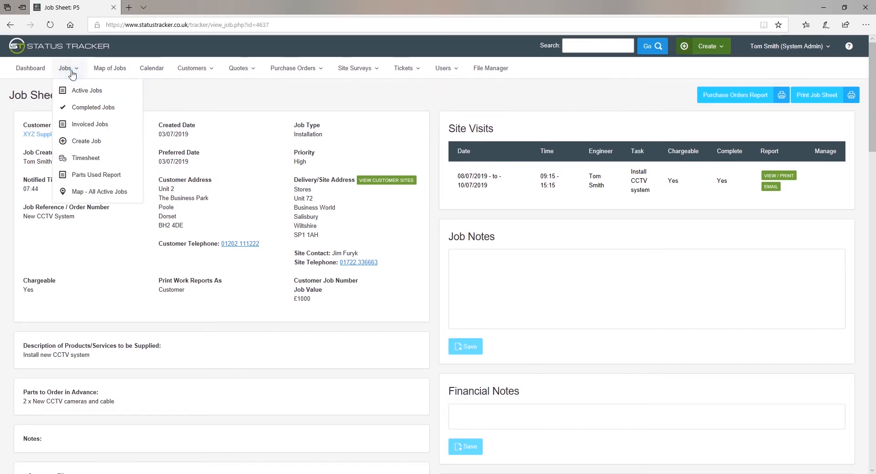
click(86, 124)
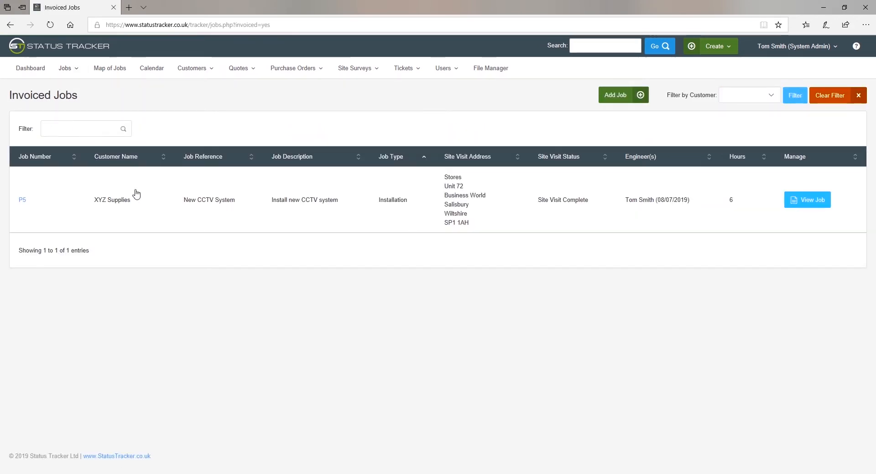
click(136, 194)
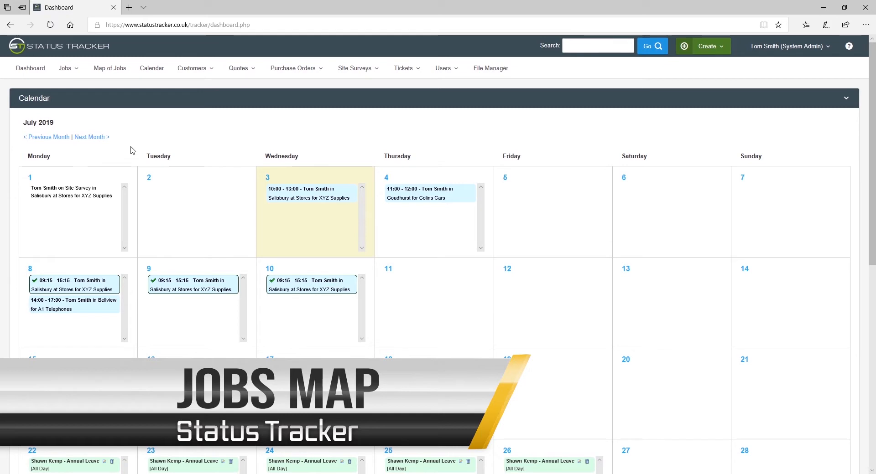
click(118, 69)
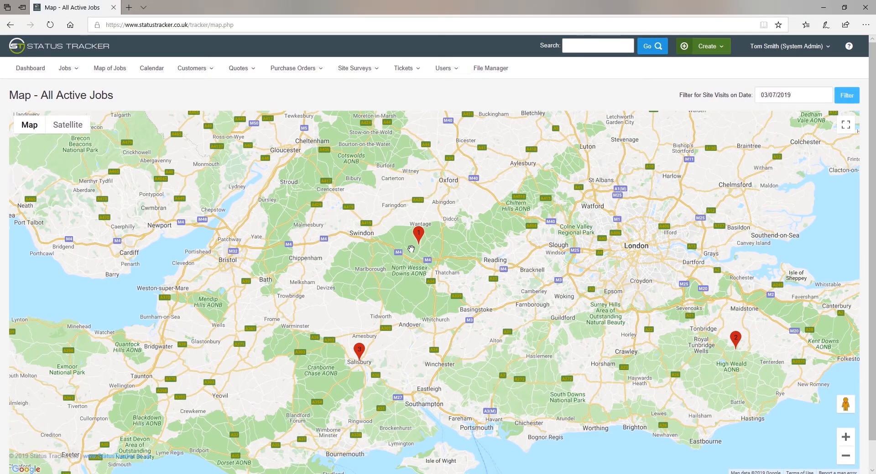
mouse_move(423, 237)
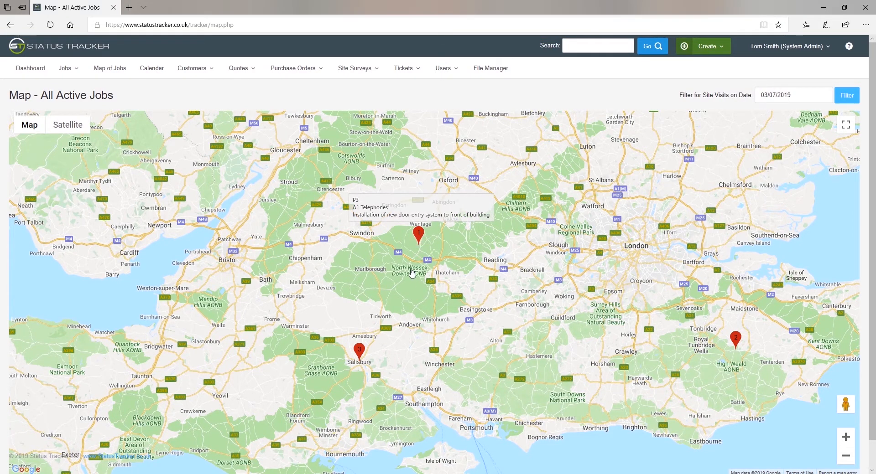
mouse_move(360, 356)
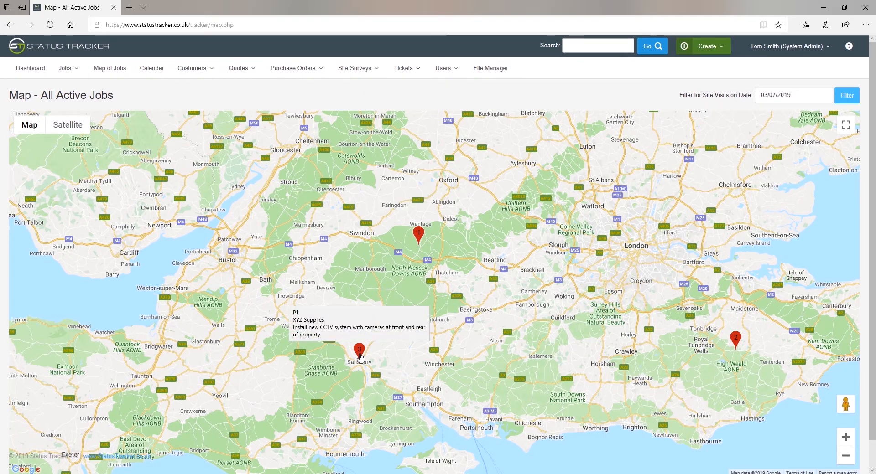
click(359, 351)
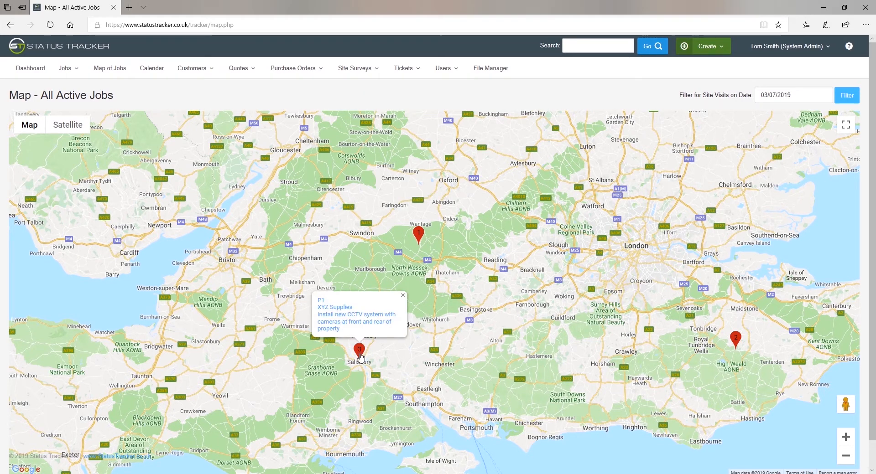
click(351, 316)
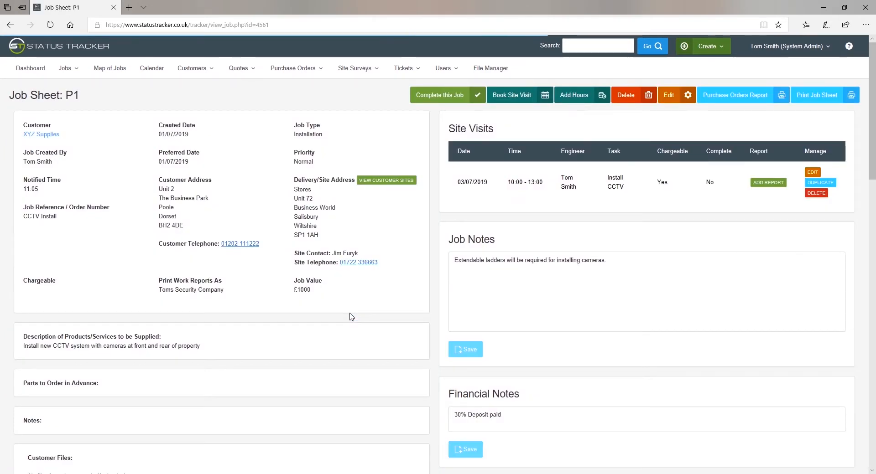
click(114, 69)
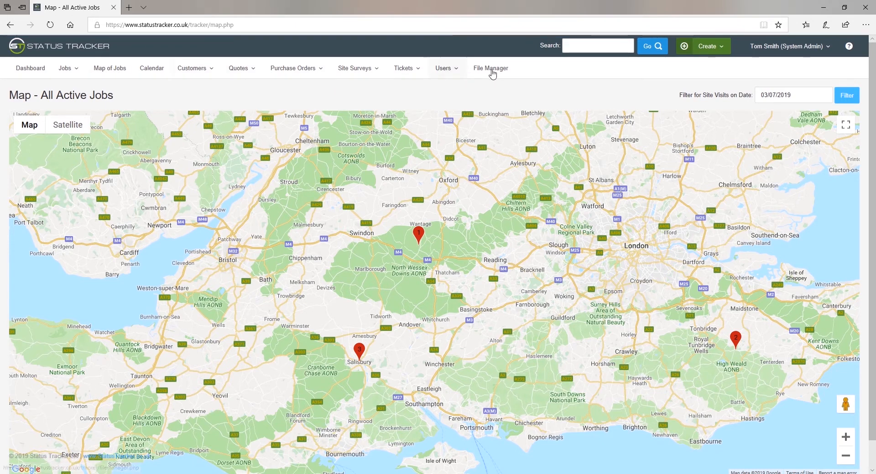
click(783, 97)
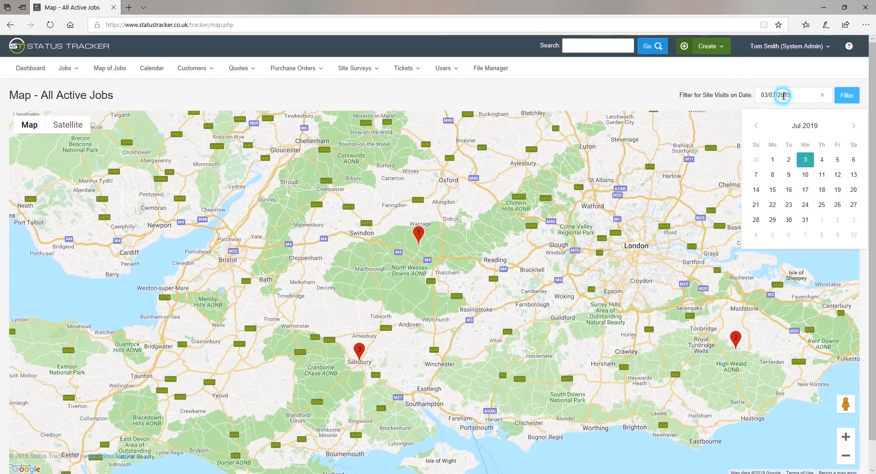
click(772, 174)
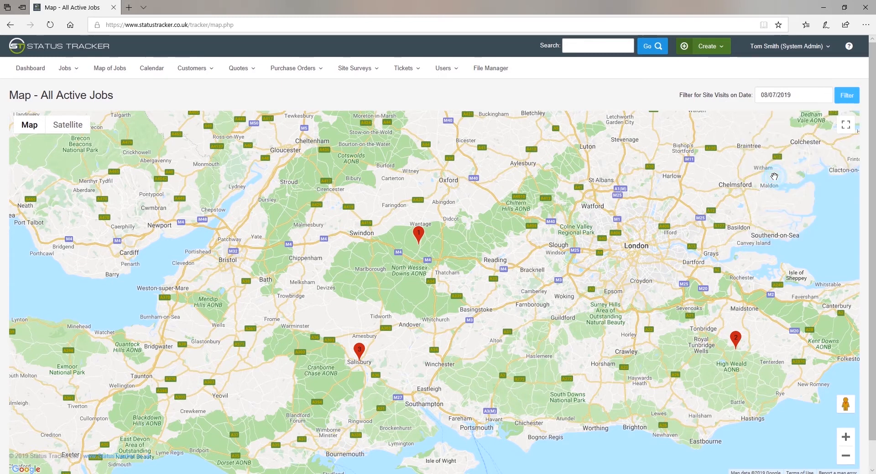
click(846, 100)
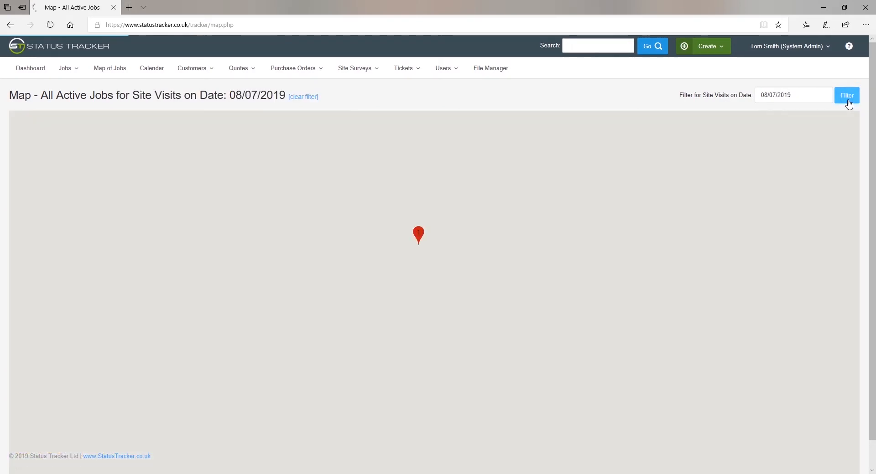
mouse_move(420, 241)
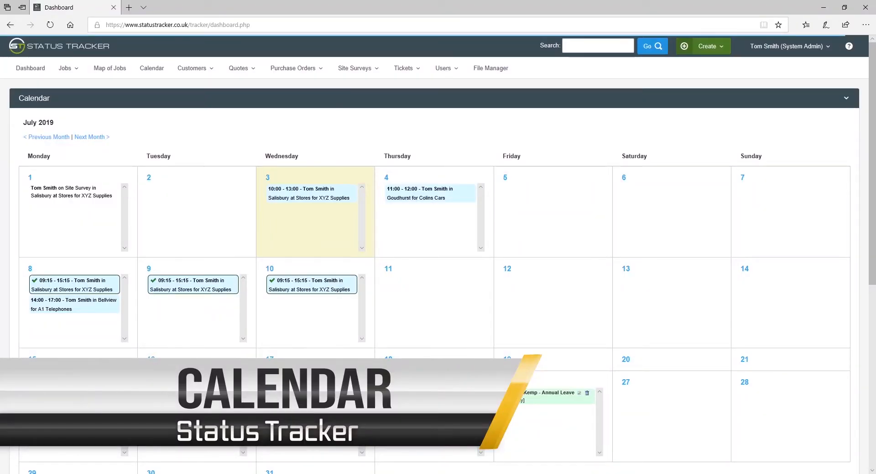
Step: Add an Annual Leave calendar event starting 18 July for a staff member
click(159, 71)
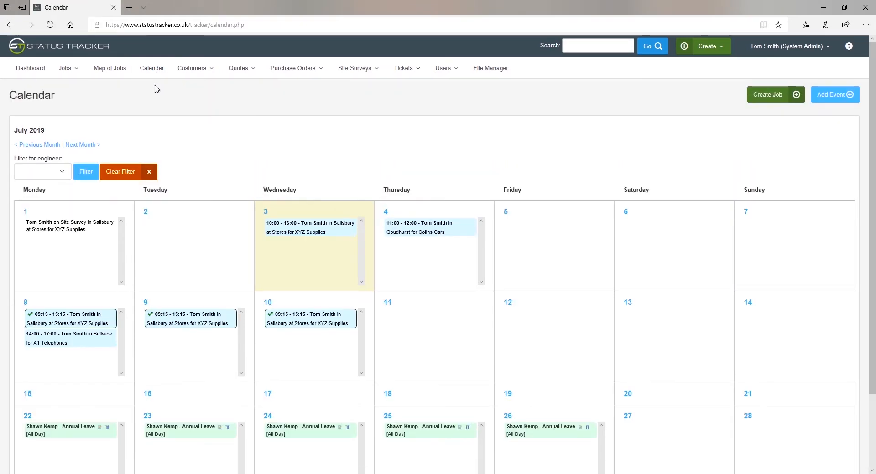
scroll(153, 88, down, 2)
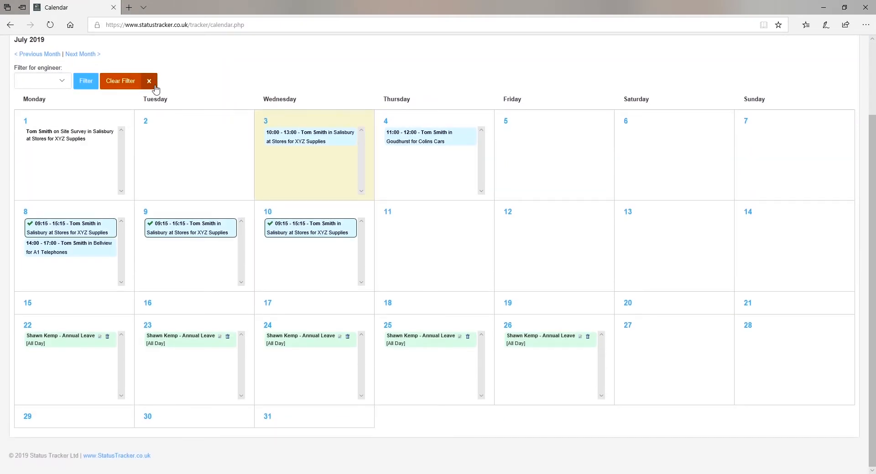
scroll(480, 111, up, 2)
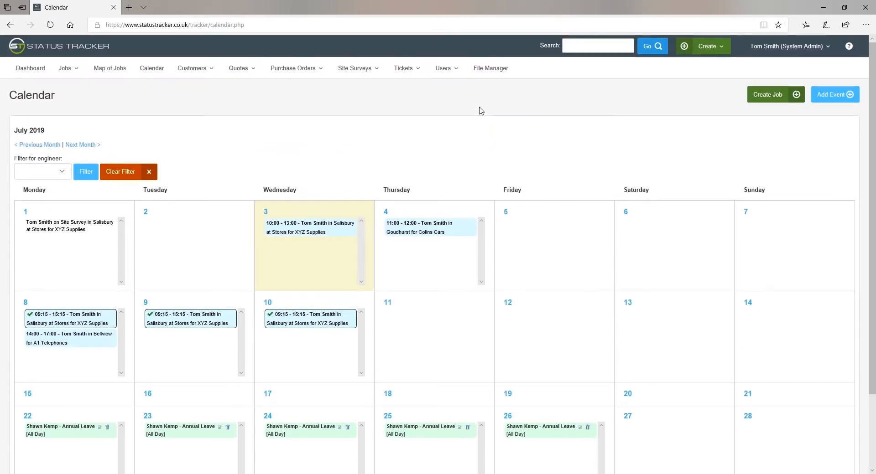
click(824, 99)
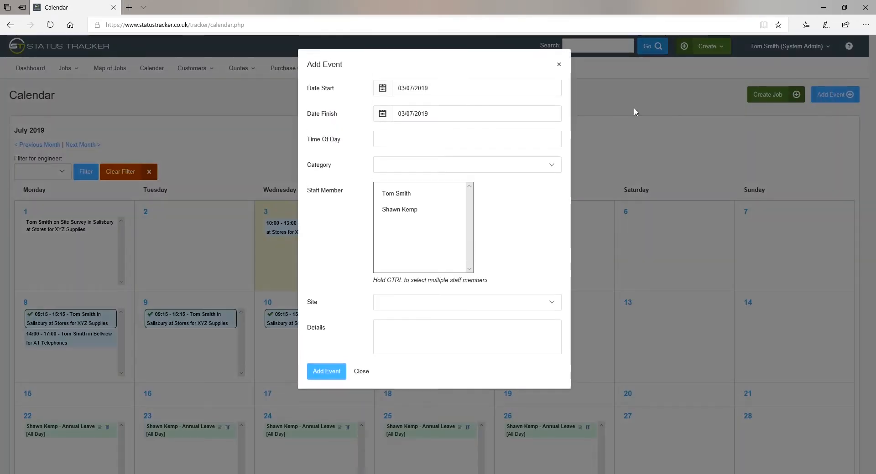
click(474, 89)
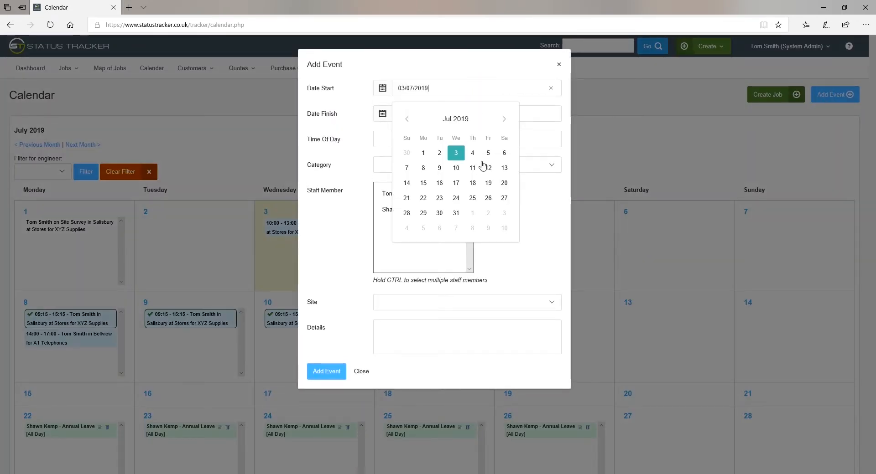
click(472, 183)
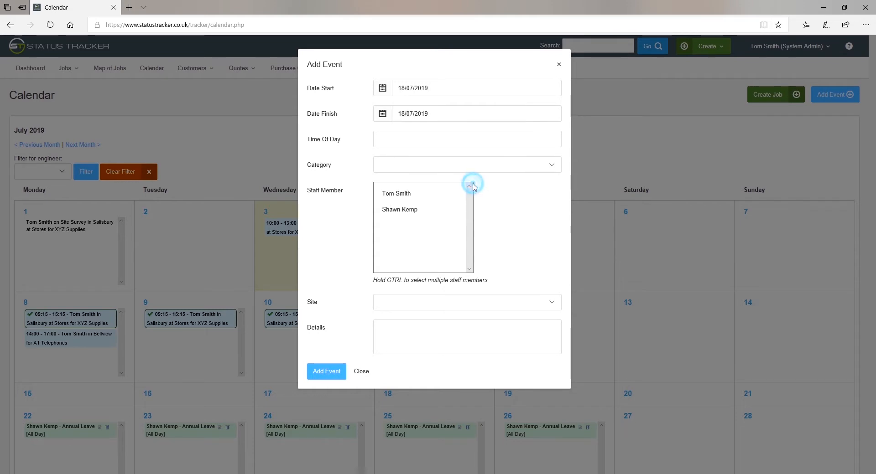
click(552, 165)
click(400, 177)
click(401, 194)
click(334, 379)
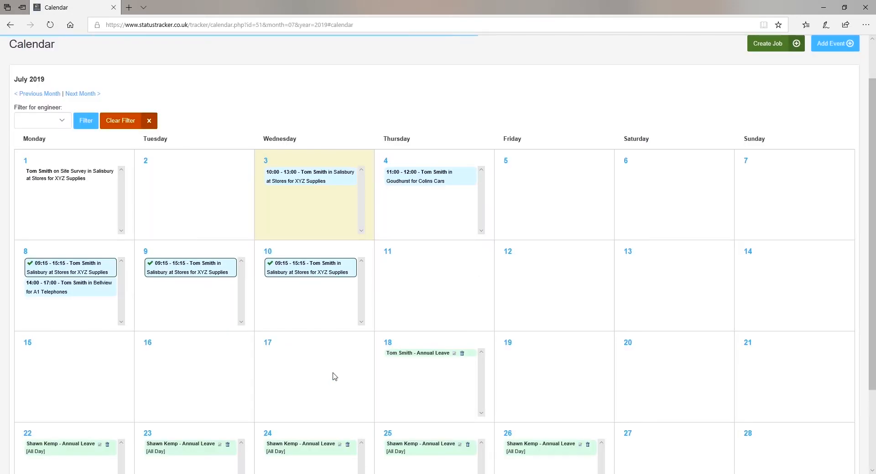
Step: Filter the calendar to show only one engineer's visits and leave
click(64, 121)
click(52, 129)
click(86, 120)
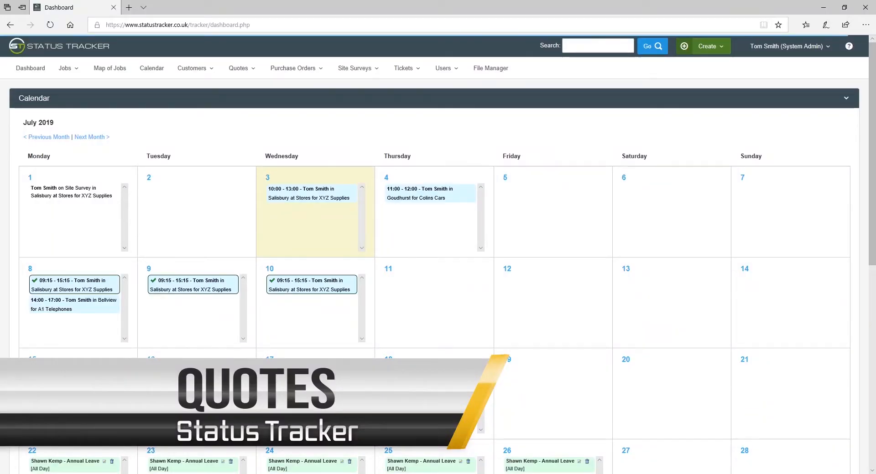
Step: Open quote SQ-1 from All Quotes, then go to the empty Quotes Products list
click(242, 68)
click(248, 90)
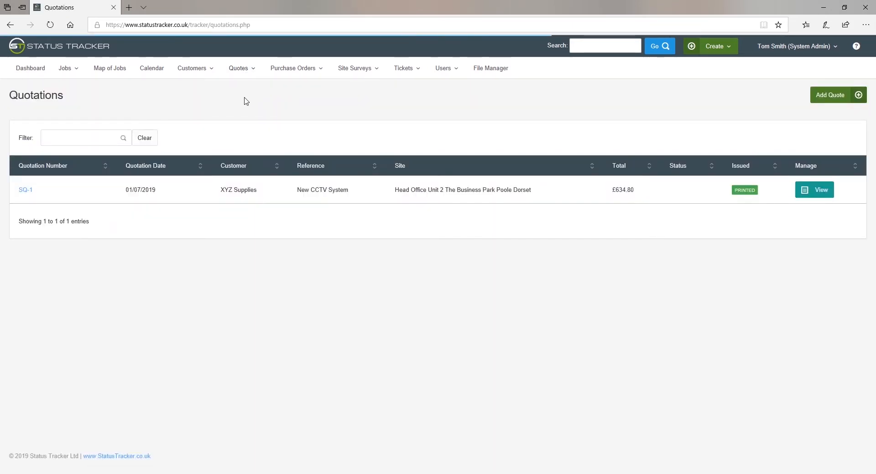
click(221, 201)
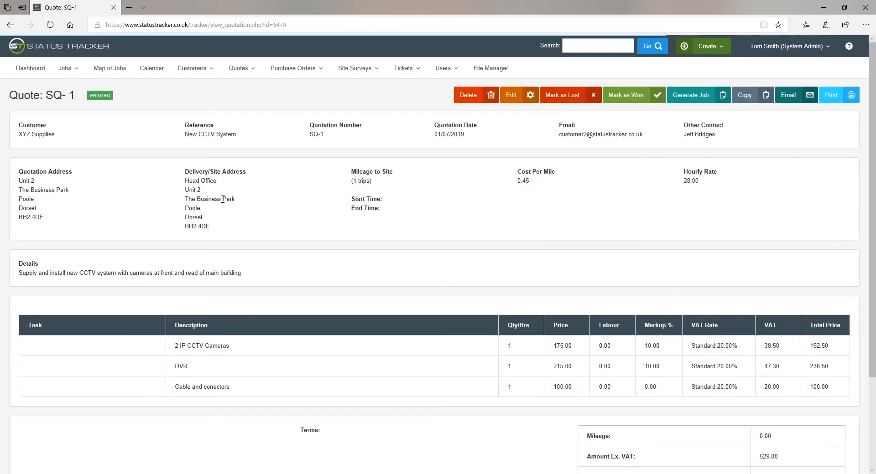
click(239, 71)
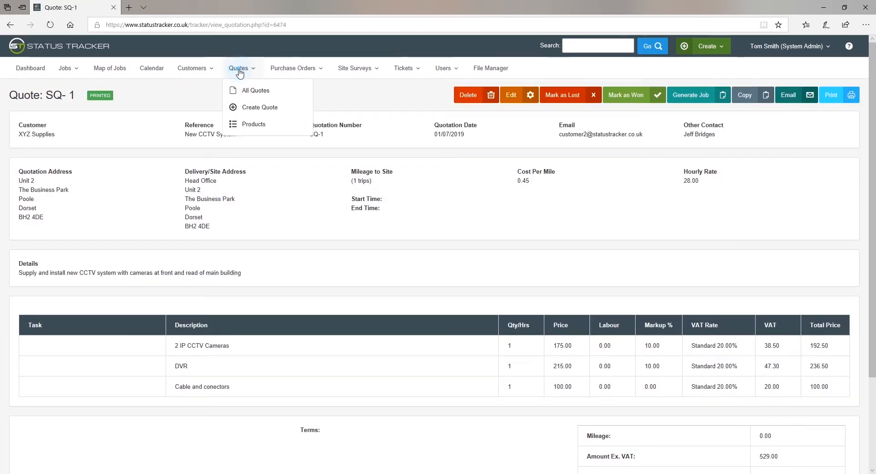
click(248, 123)
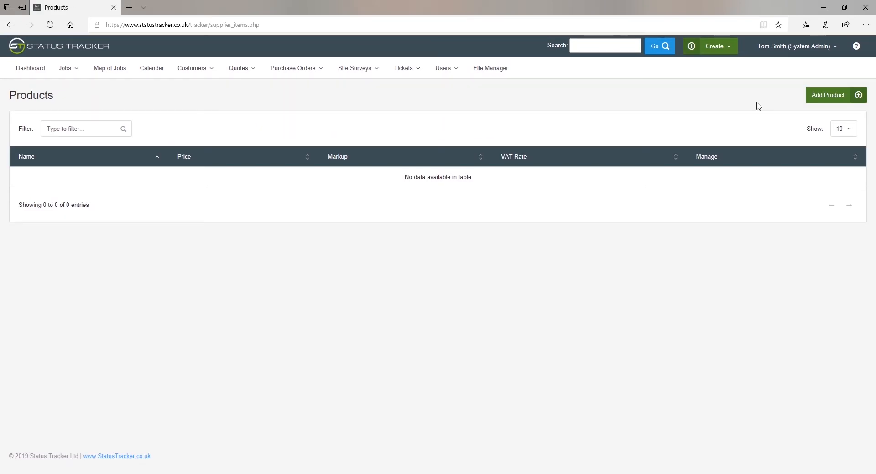
Step: Create product CCTV Camera with price 100 and 1 labour hour, then begin quote SQ-2
click(842, 94)
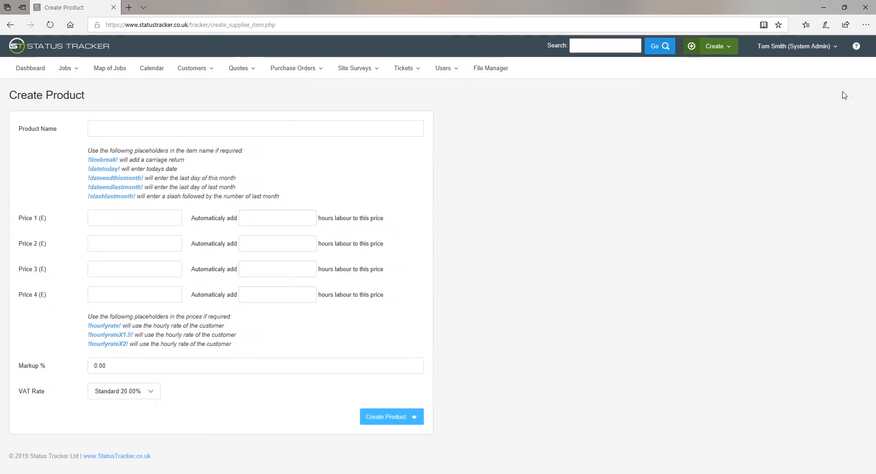
click(222, 132)
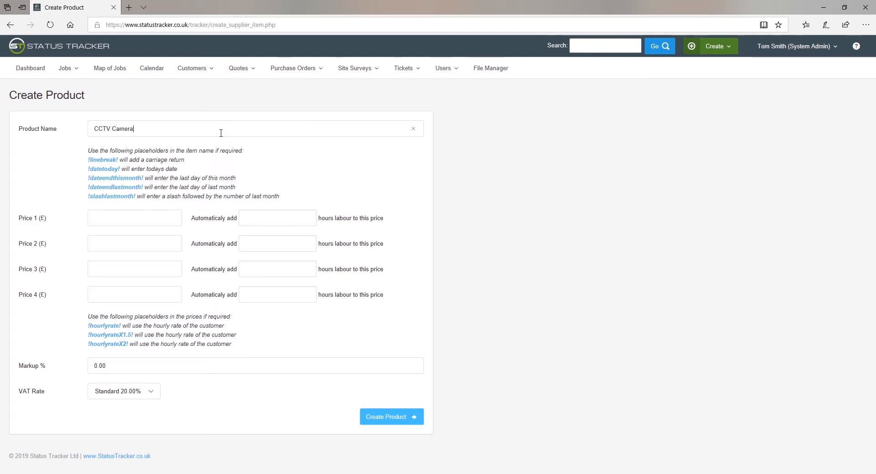
click(141, 219)
click(254, 219)
text(1)
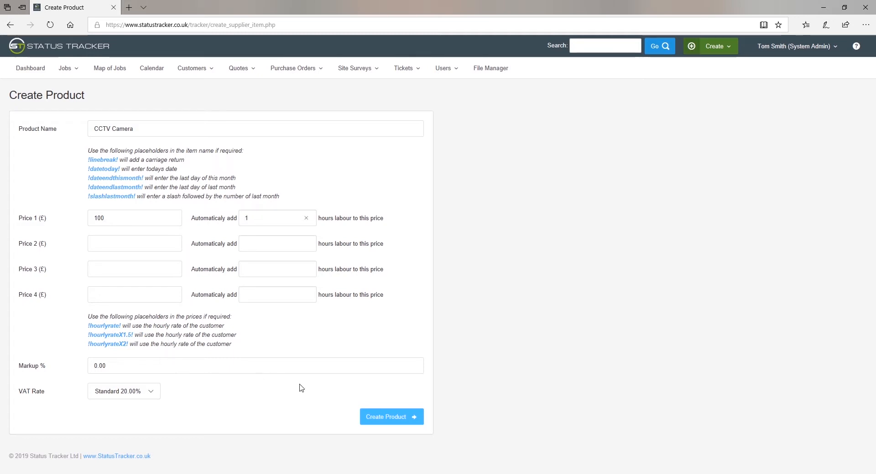
click(388, 422)
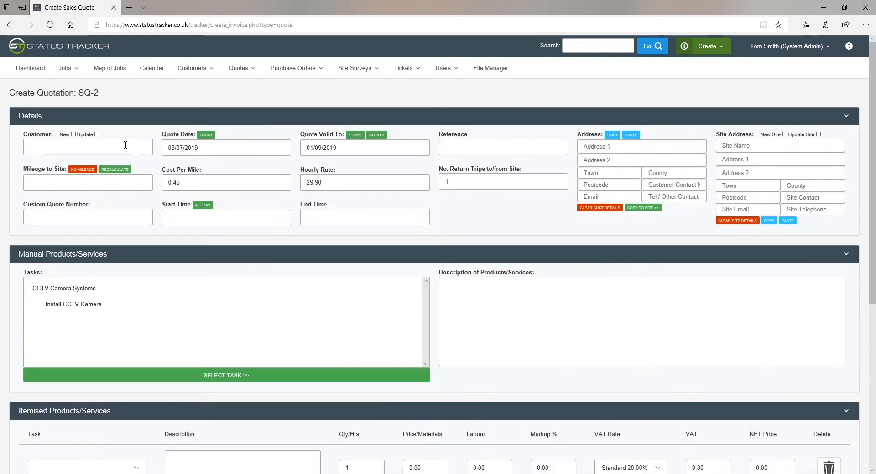
click(125, 145)
Step: Set quote SQ-2's customer to XYZ Supplies Head Office, reference 'CCTV Camera', and add the Install CCTV Camera task
text(xyz)
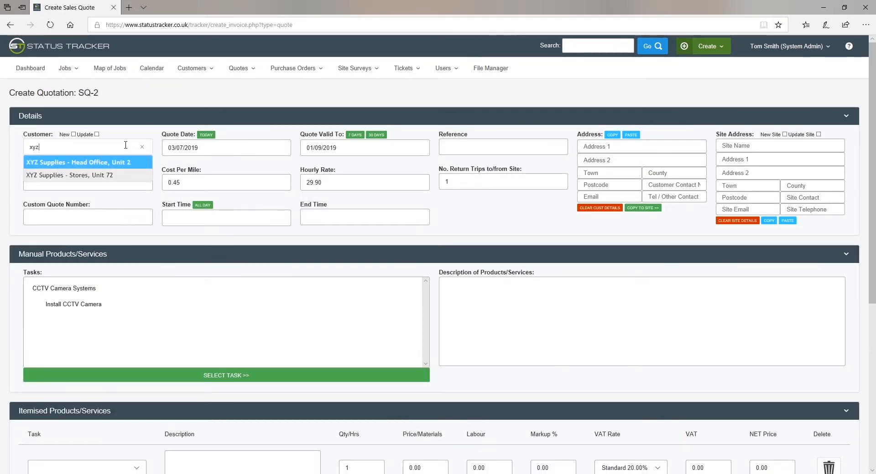
click(102, 162)
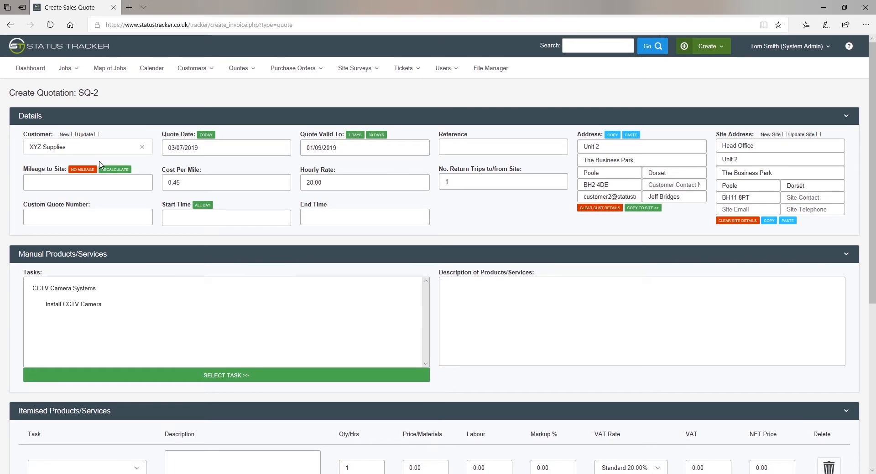
click(456, 146)
text(CCTV Camera)
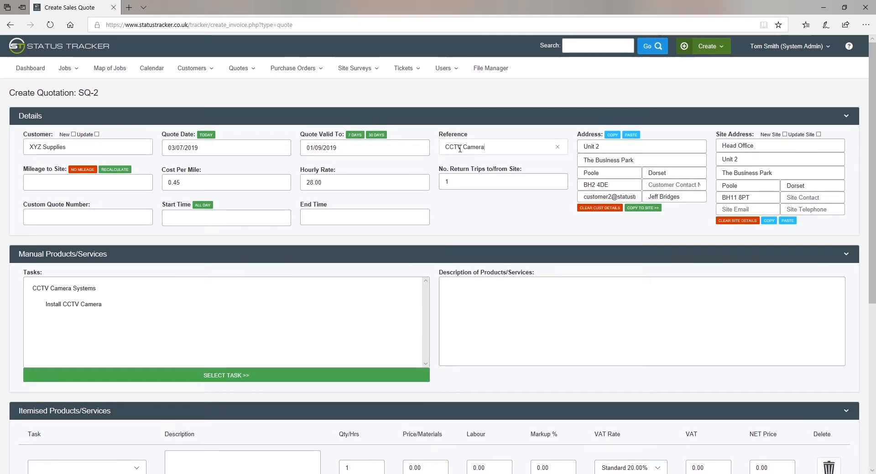
scroll(362, 209, down, 3)
click(511, 181)
double_click(109, 174)
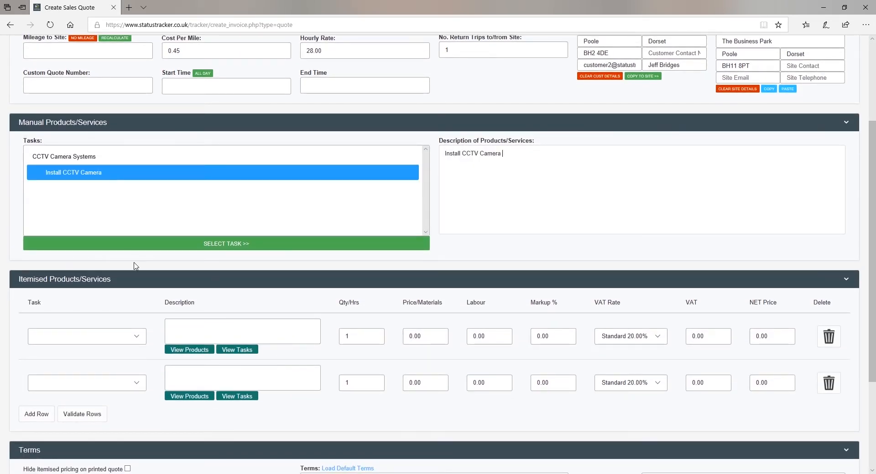
Step: Add two CCTV Camera - Price 1 item rows, the second under Install CCTV Camera, totalling £309.48
scroll(196, 337, down, 3)
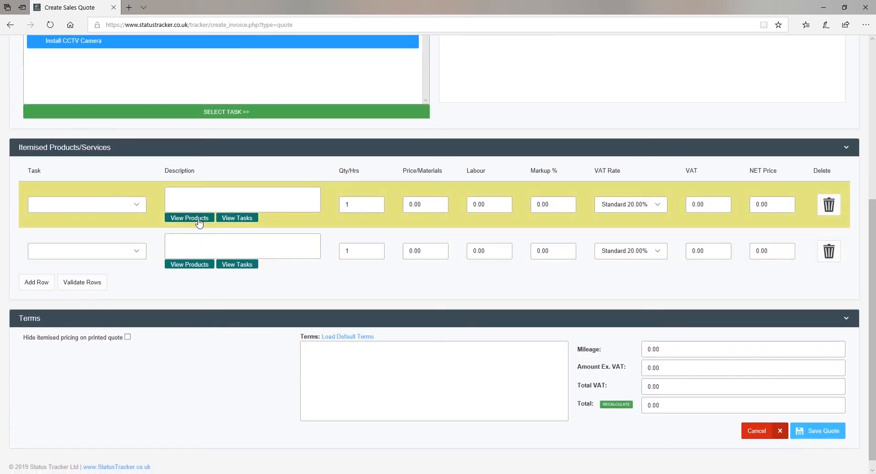
click(198, 218)
click(357, 94)
click(358, 194)
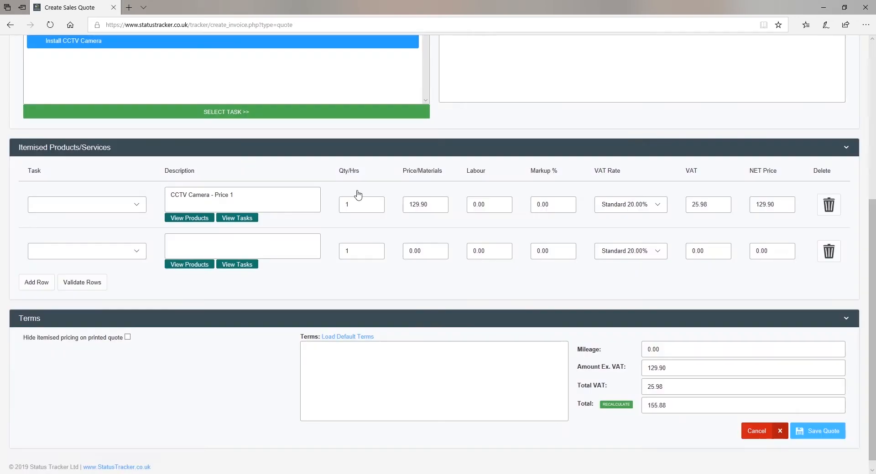
click(204, 248)
text(cctv)
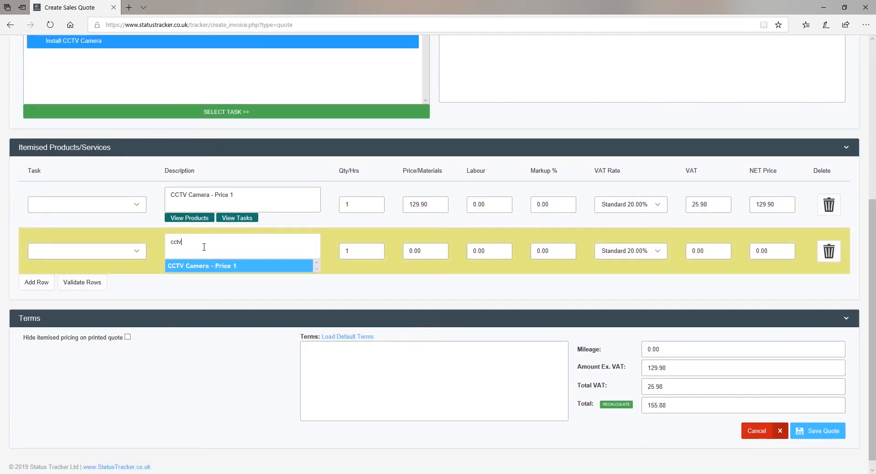
click(204, 269)
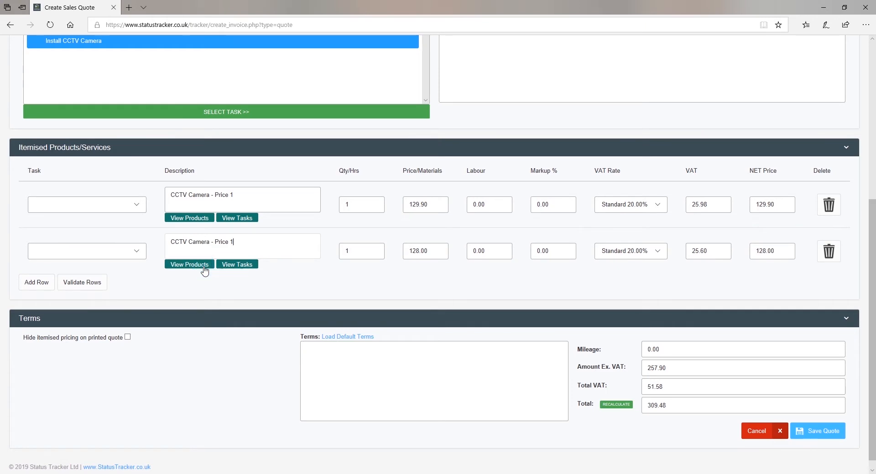
click(136, 254)
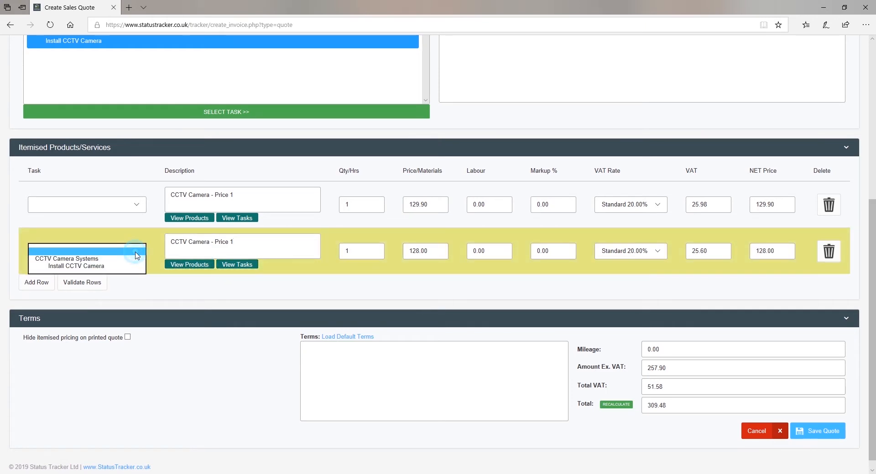
click(99, 259)
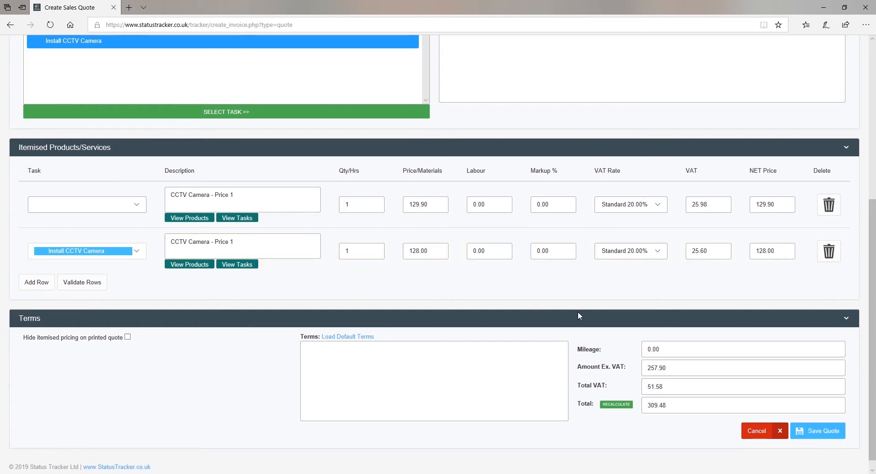
Step: Save and print quote SQ-2, then mark it as won and then as lost
click(819, 433)
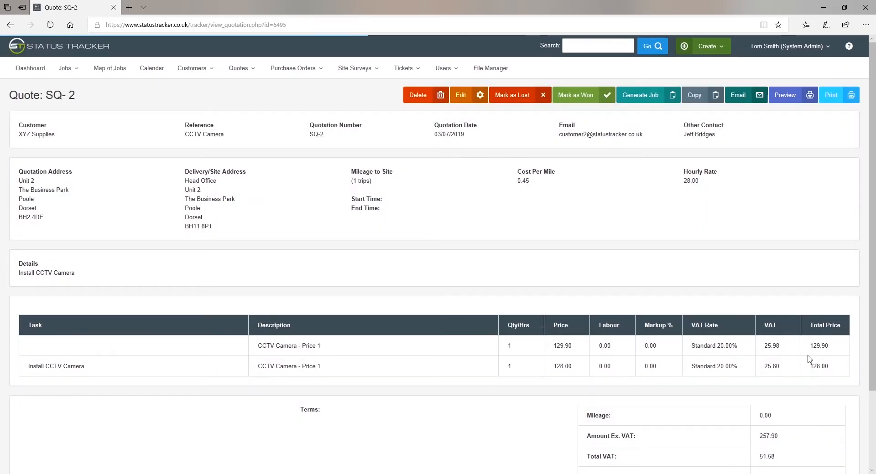
click(836, 100)
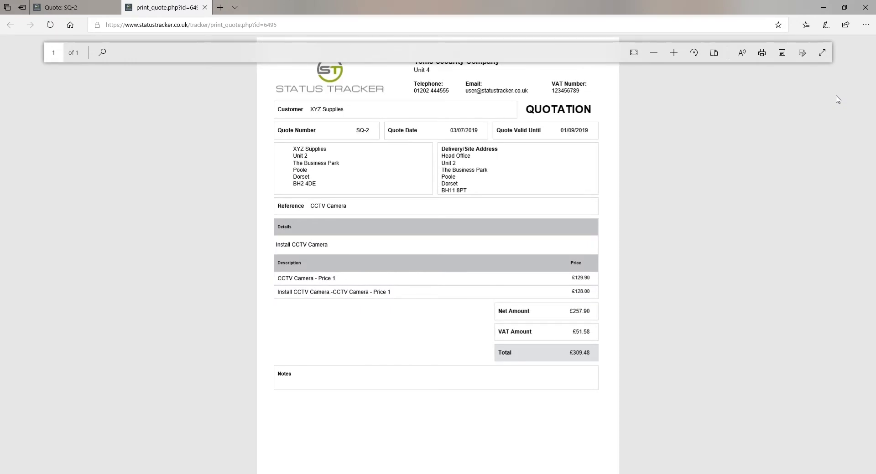
click(205, 8)
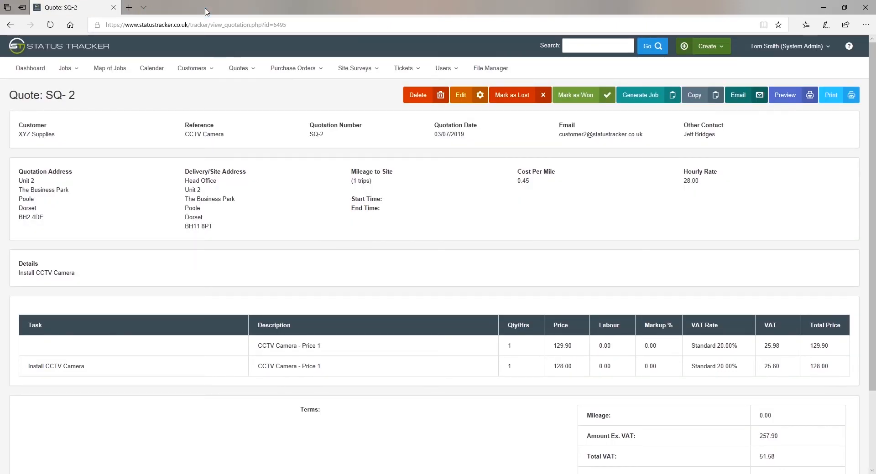
click(568, 97)
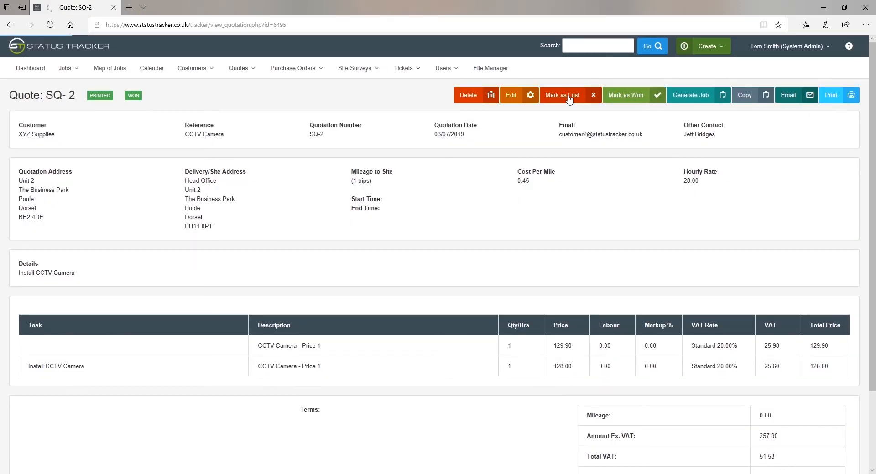
click(569, 96)
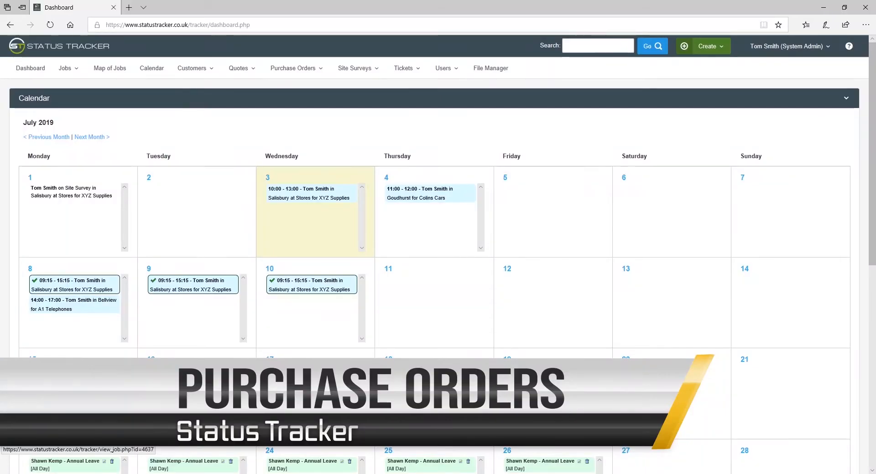
Step: Go to the Purchase Orders Suppliers list and start a new supplier
click(283, 70)
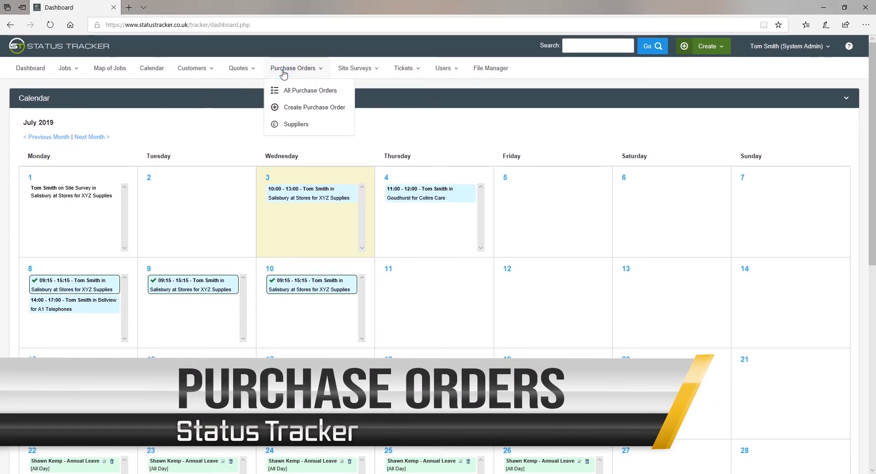
click(291, 88)
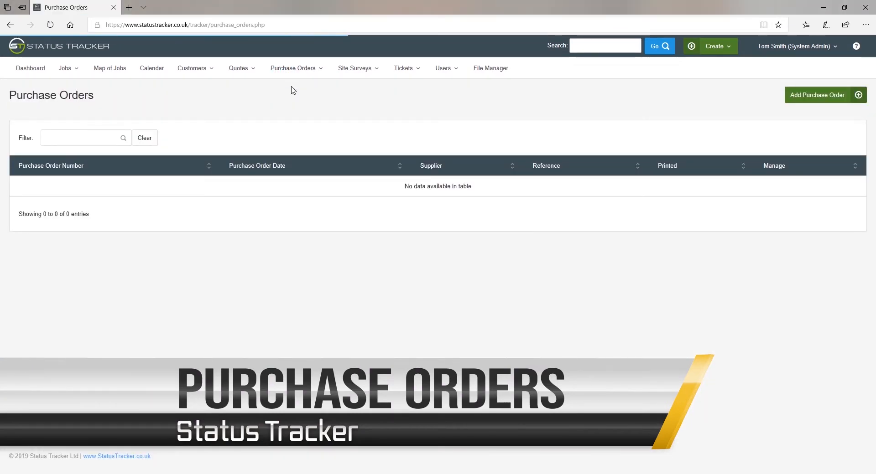
click(298, 68)
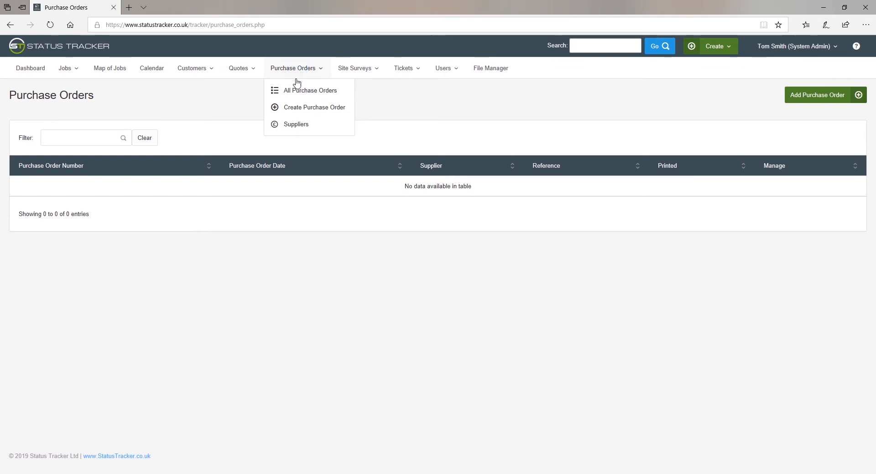
click(294, 126)
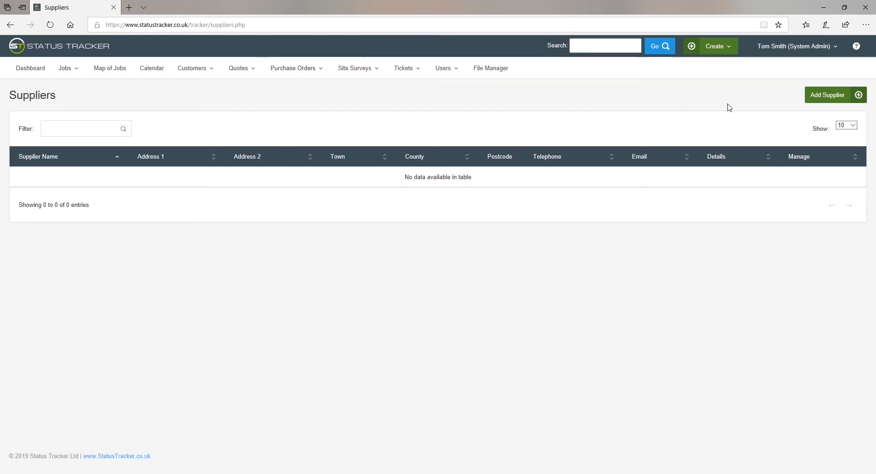
click(827, 95)
Step: Enter Camera Systems Ltd with its Bournemouth, Dorset address and telephone, and save the supplier
click(236, 152)
text(Camera Systems L)
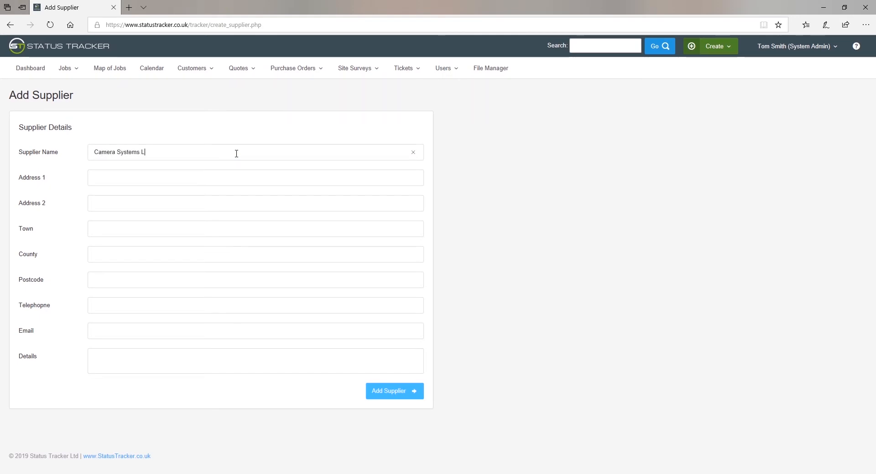
text(The Street)
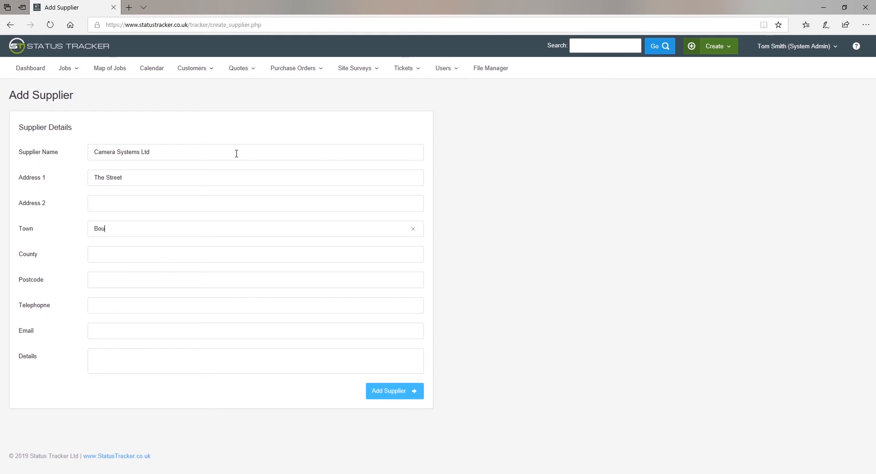
key(Tab)
text(Dorset)
key(Tab)
text(BH1)
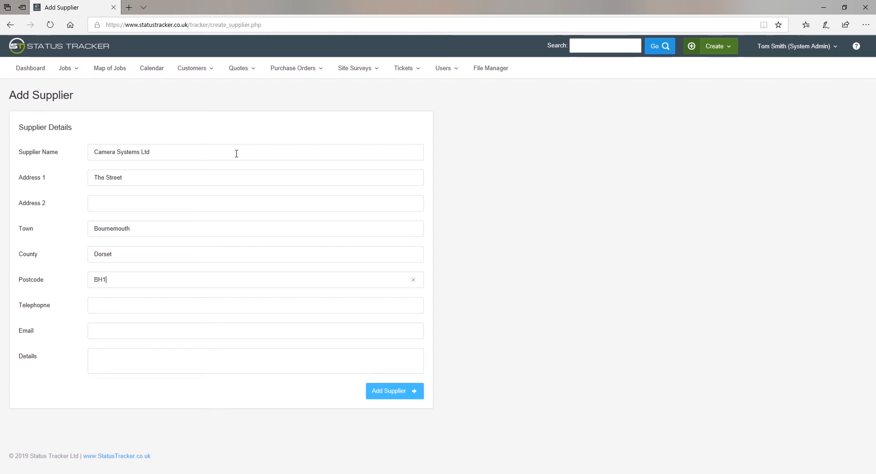
text( 2ER)
key(Tab)
text(01202)
text(9)
click(403, 391)
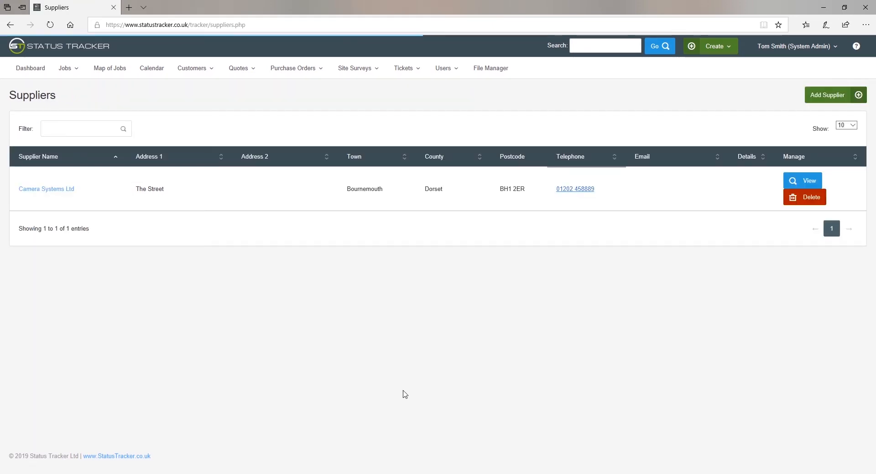
Step: Start purchase order PO1 for Camera Systems Ltd, with reference and description '1 CCTV Camera'
click(281, 73)
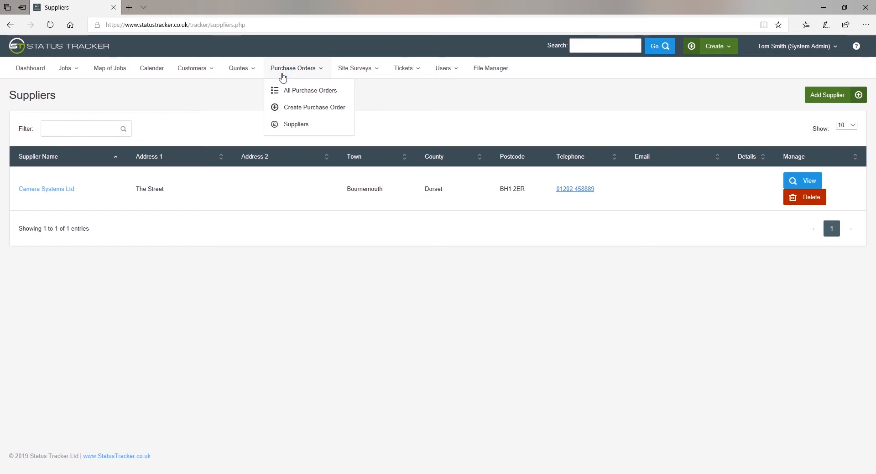
click(290, 108)
click(102, 141)
text(cam)
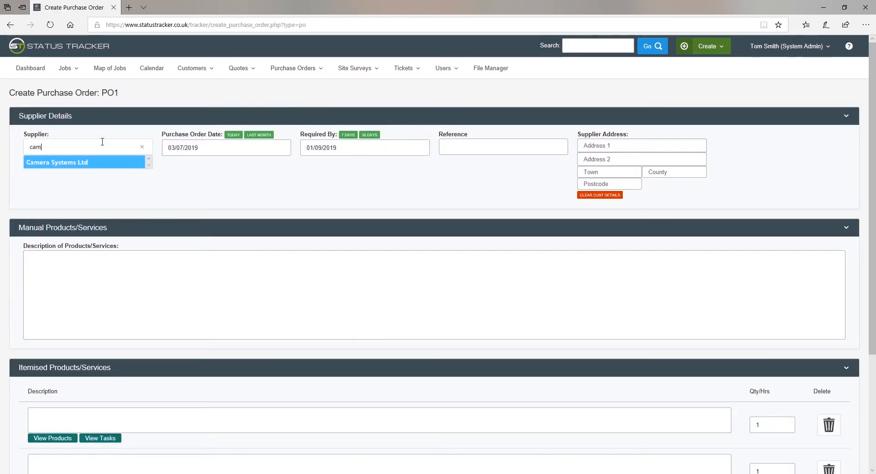
click(88, 162)
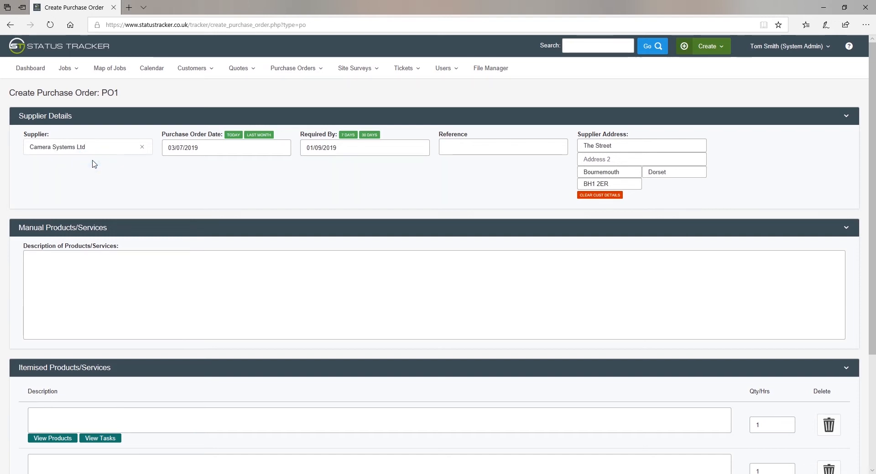
click(447, 144)
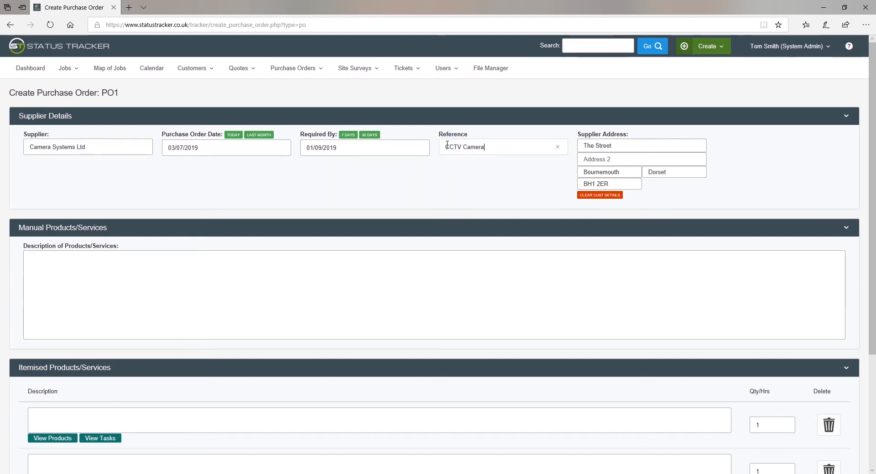
click(230, 284)
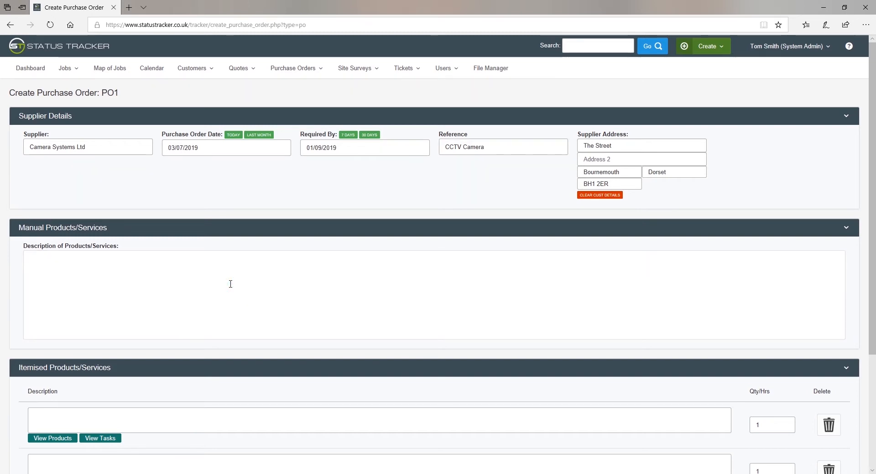
text(1 C)
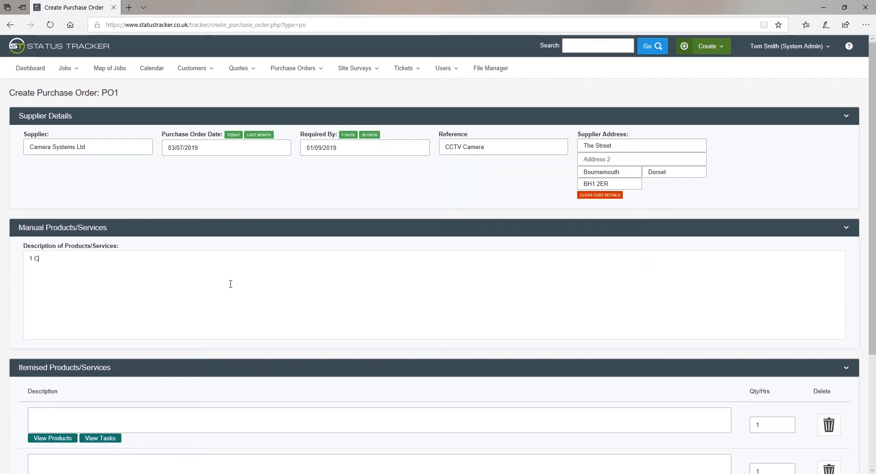
text(CTV Camera)
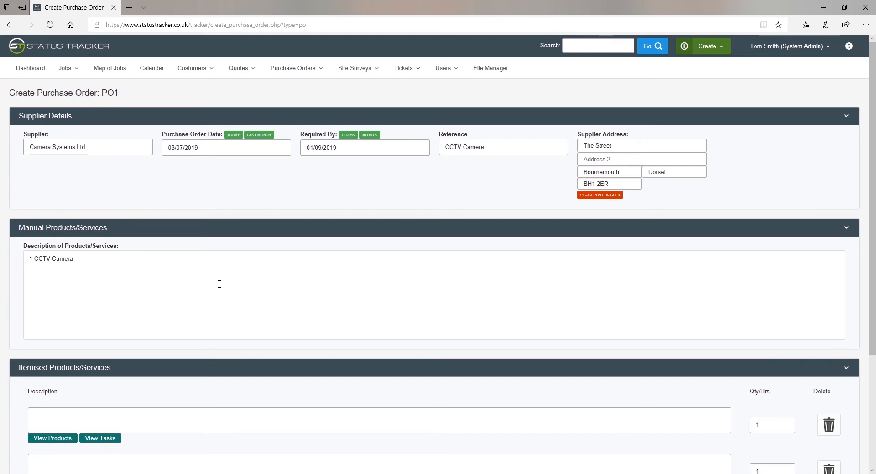
Step: Add a CCTV Camera - Price 1 line with total £100 and save PO1
scroll(219, 284, down, 3)
click(217, 258)
text(ctv)
click(117, 284)
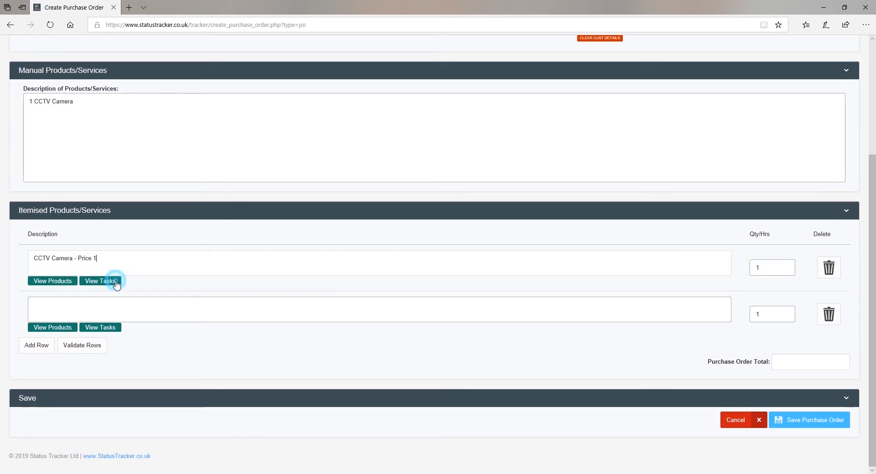
click(807, 365)
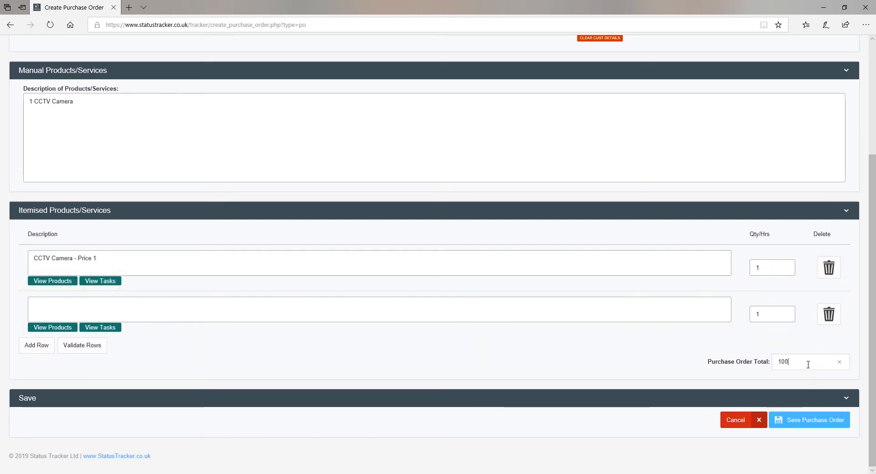
click(814, 420)
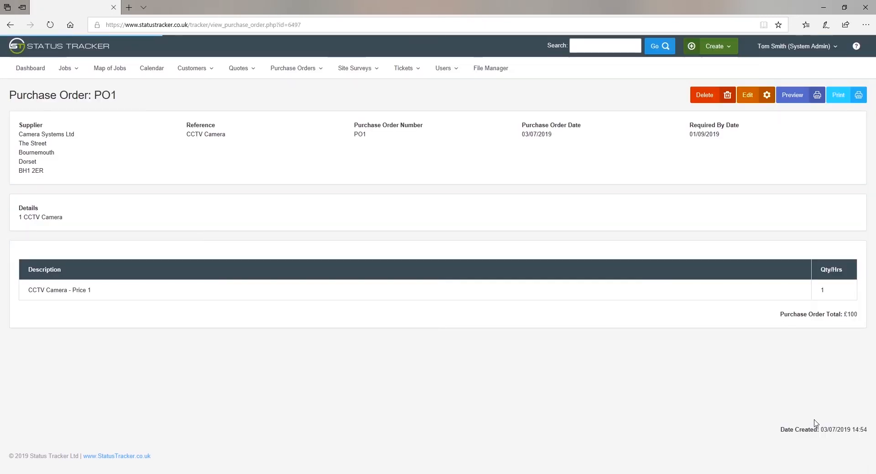
Step: Print purchase order PO1 and close the printable copy
click(840, 98)
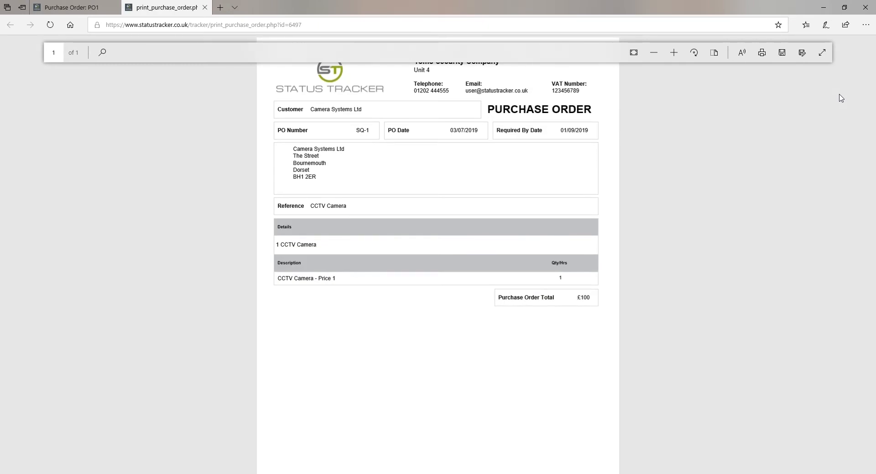
click(204, 8)
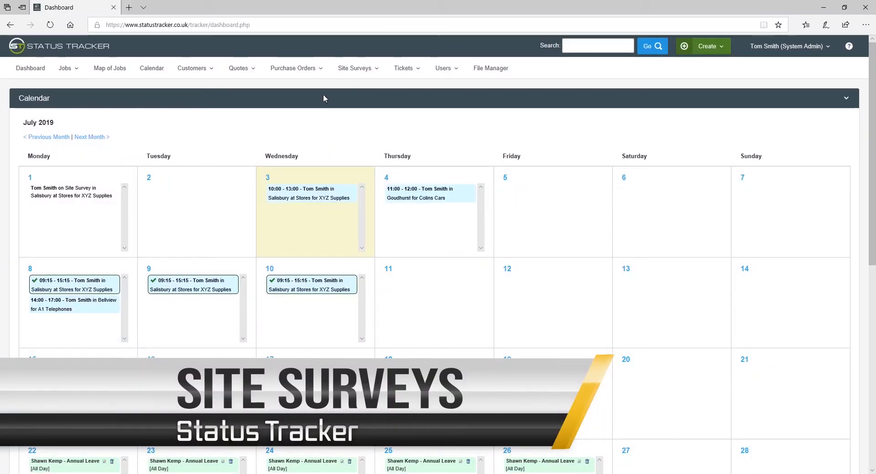
Step: After checking active site surveys, create a new survey for XYZ Supplies' Stores, Unit 72 site
click(351, 74)
click(352, 91)
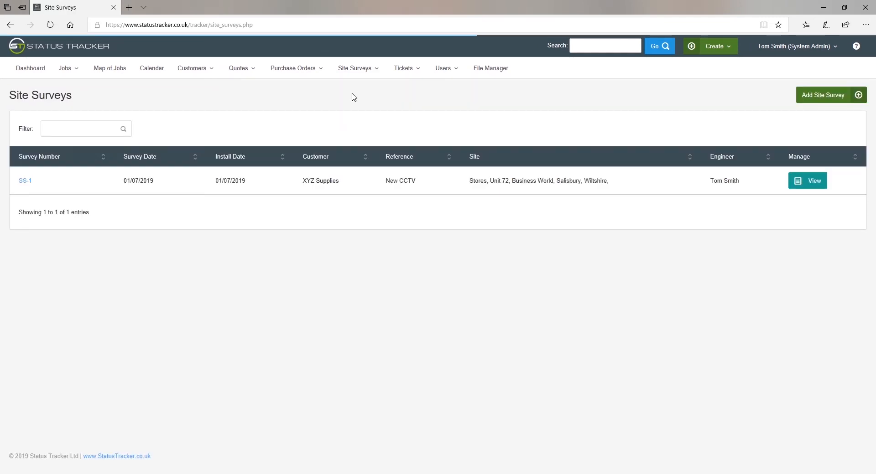
click(363, 71)
click(369, 125)
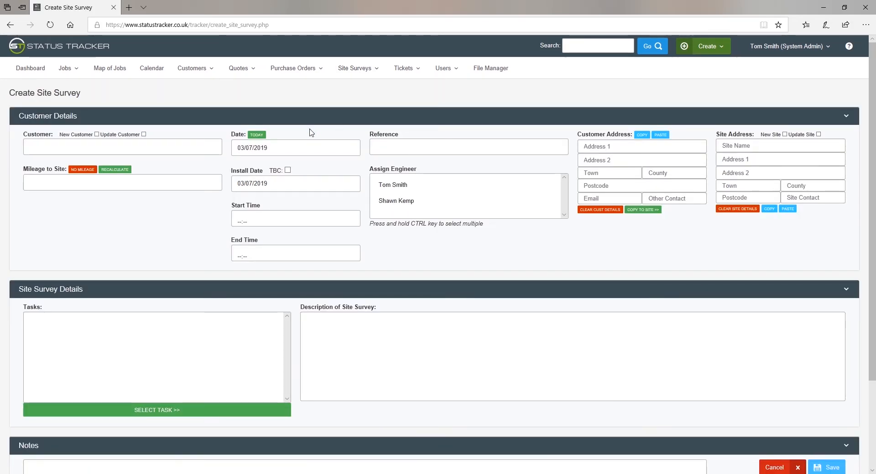
click(167, 148)
text(xy)
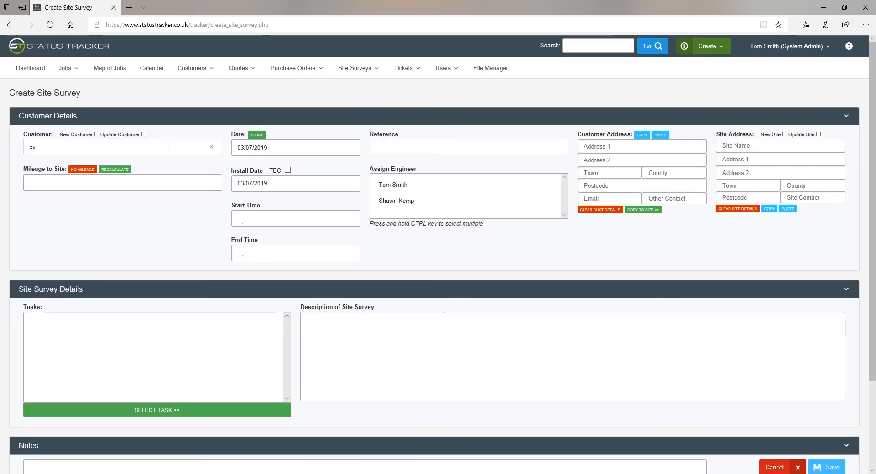
text(z)
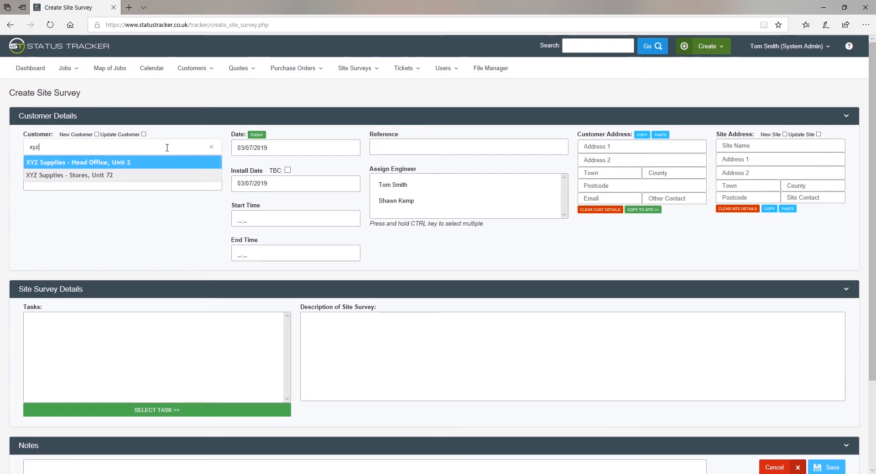
click(96, 175)
Step: Enter reference 'CCTV System', assign the first listed engineer, and begin the description
click(415, 142)
text(CCTV System)
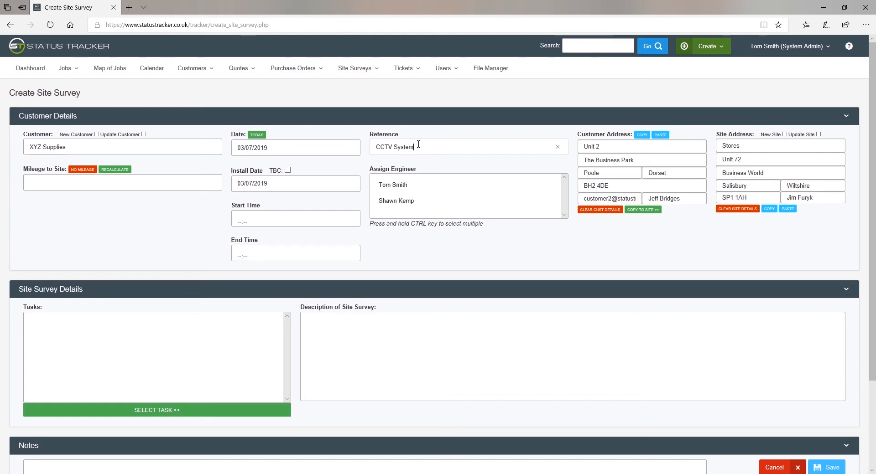
click(395, 190)
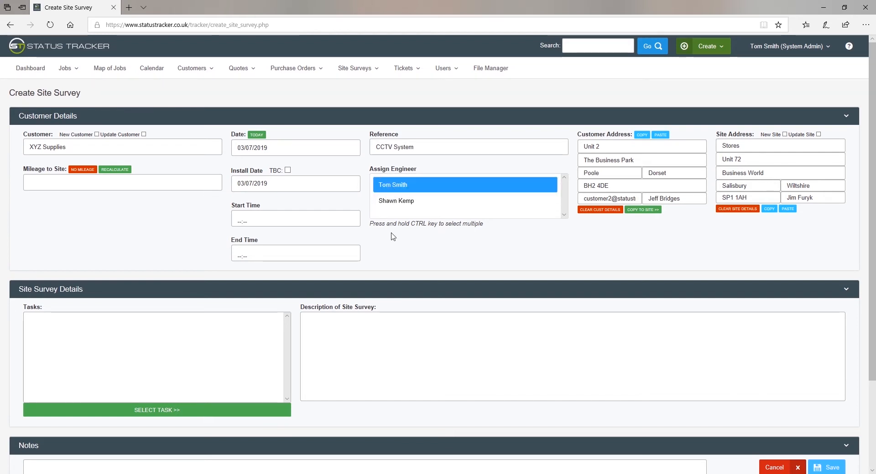
scroll(410, 251, down, 3)
click(410, 252)
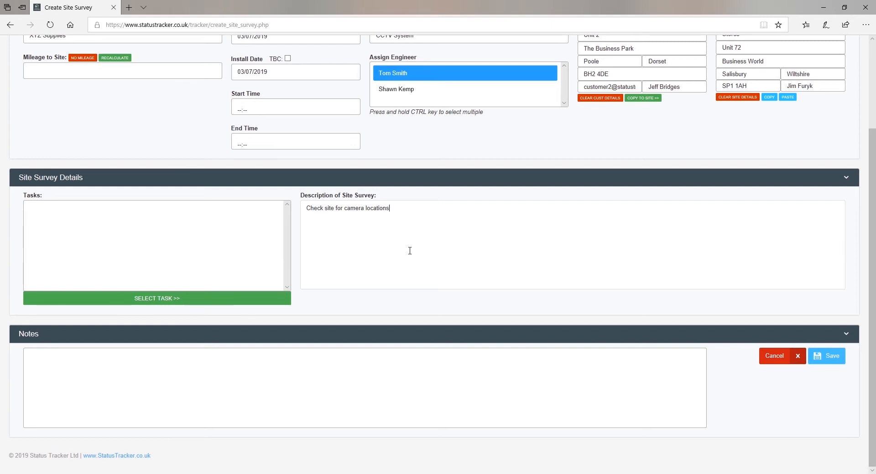
Step: Save the CCTV site survey described 'Check site for camera locations' as SS-2
click(833, 358)
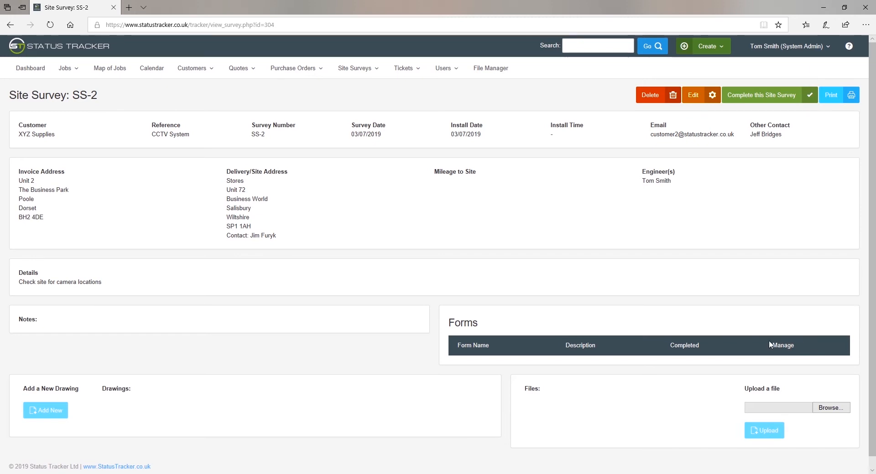
Step: Sketch a rectangular site outline with two X camera marks and save it to SS-2
click(51, 412)
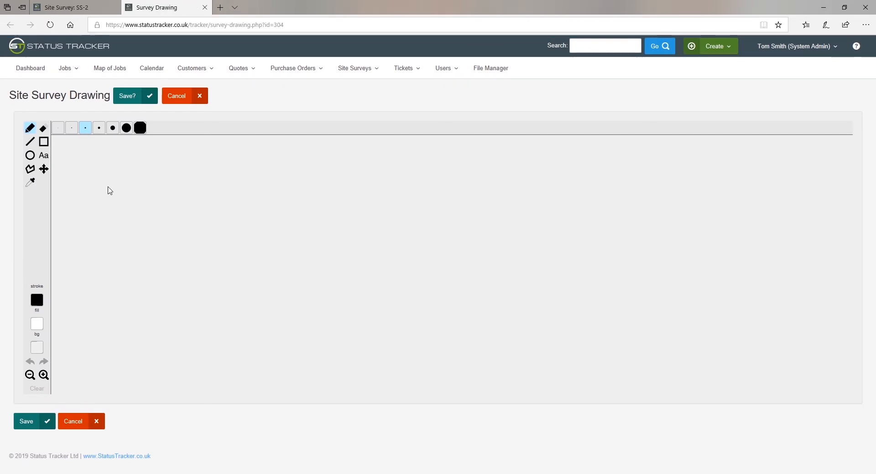
drag(107, 181, 113, 222)
mouse_move(204, 306)
mouse_down()
mouse_move(314, 305)
mouse_move(299, 177)
mouse_move(108, 183)
mouse_move(137, 189)
mouse_move(127, 184)
mouse_up()
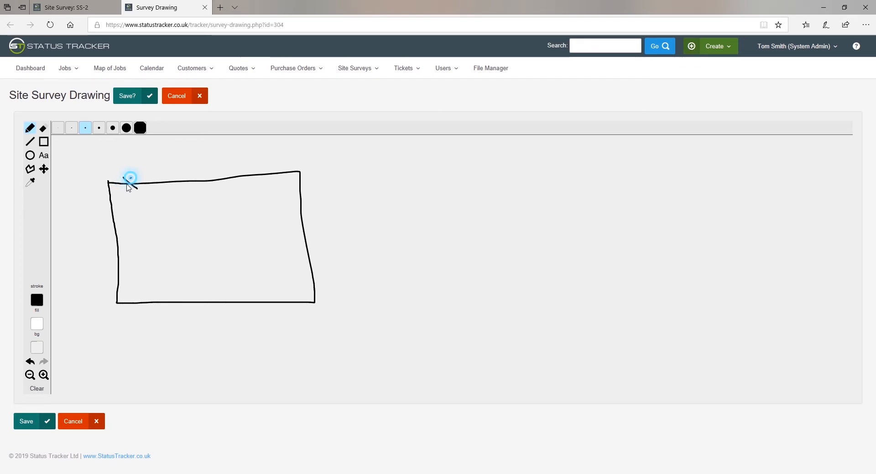
mouse_move(292, 296)
mouse_down()
mouse_move(280, 309)
mouse_move(298, 310)
mouse_up()
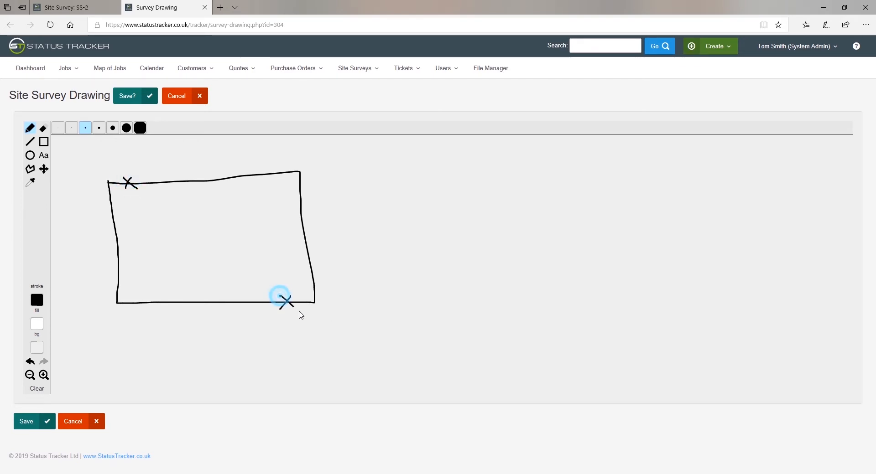
click(27, 421)
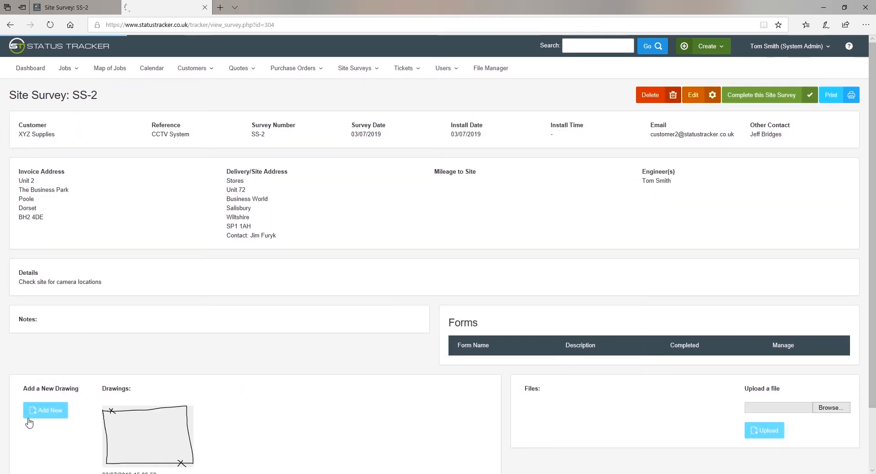
scroll(180, 340, down, 2)
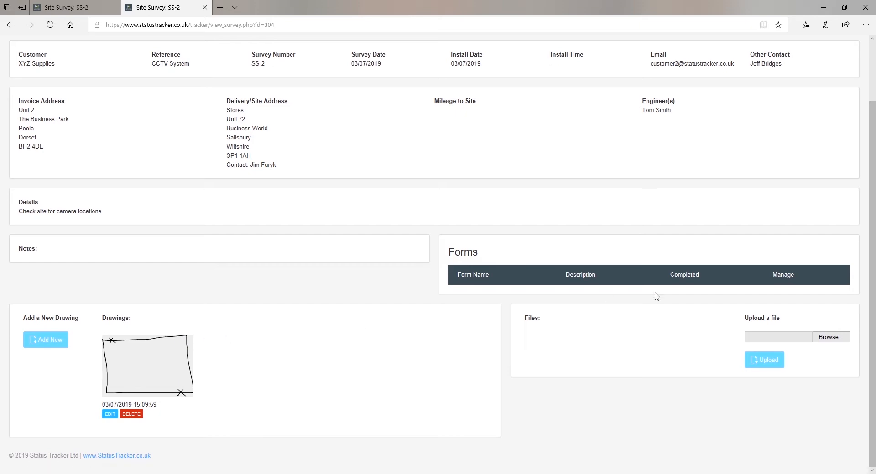
scroll(706, 291, up, 2)
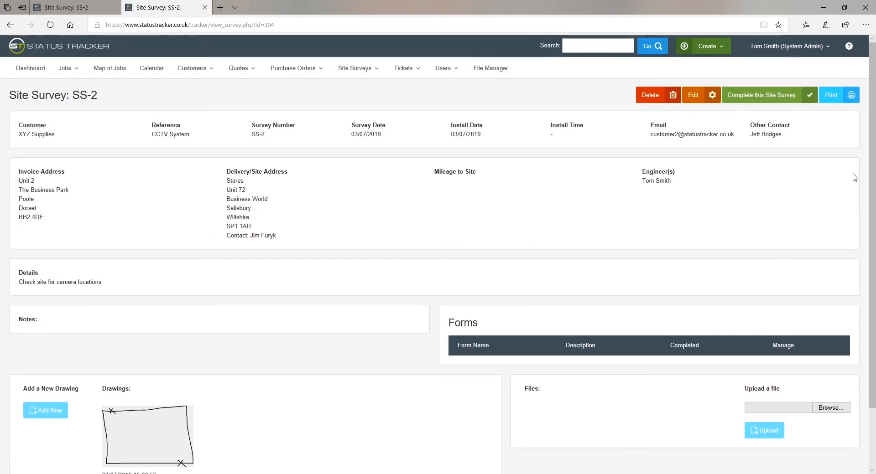
Step: Look over both pages of the printable SS-2 survey, including the sketch, then close it
click(837, 95)
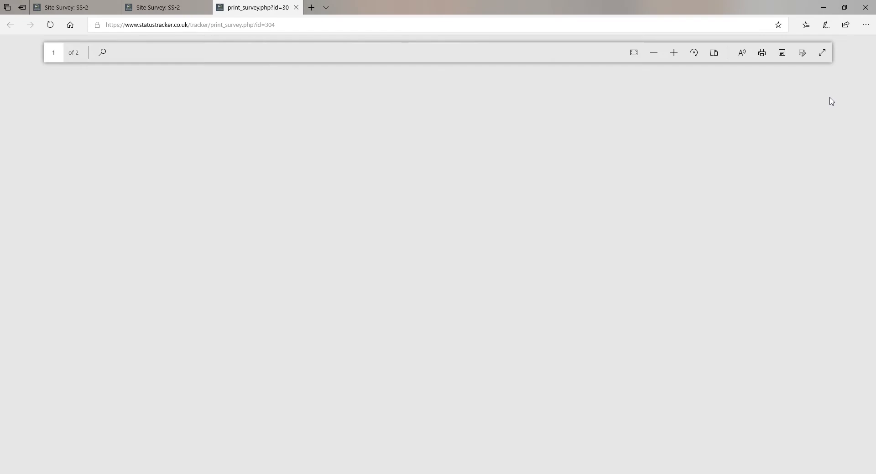
scroll(551, 292, down, 10)
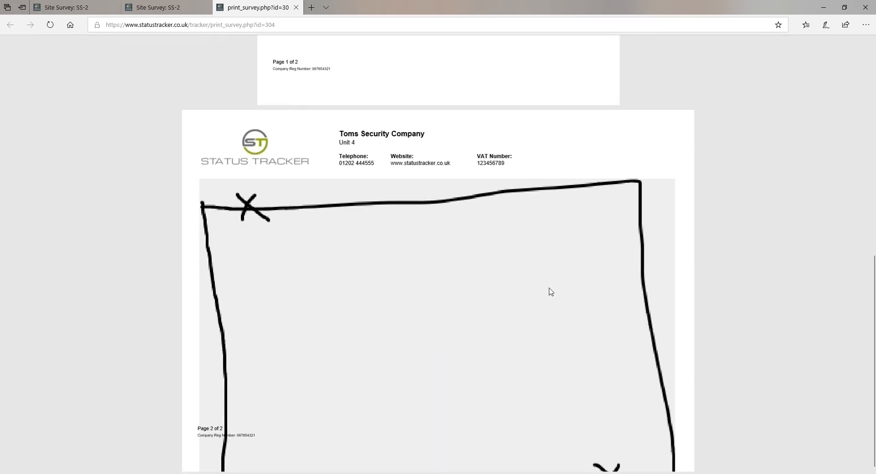
scroll(551, 292, up, 10)
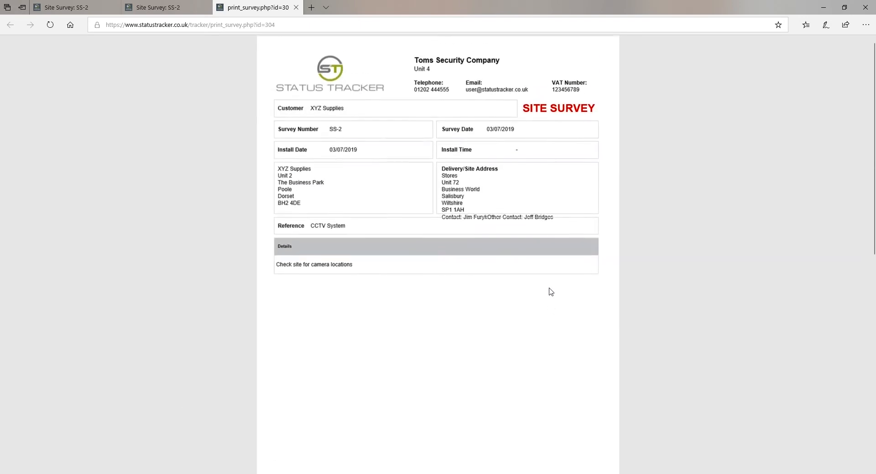
click(296, 8)
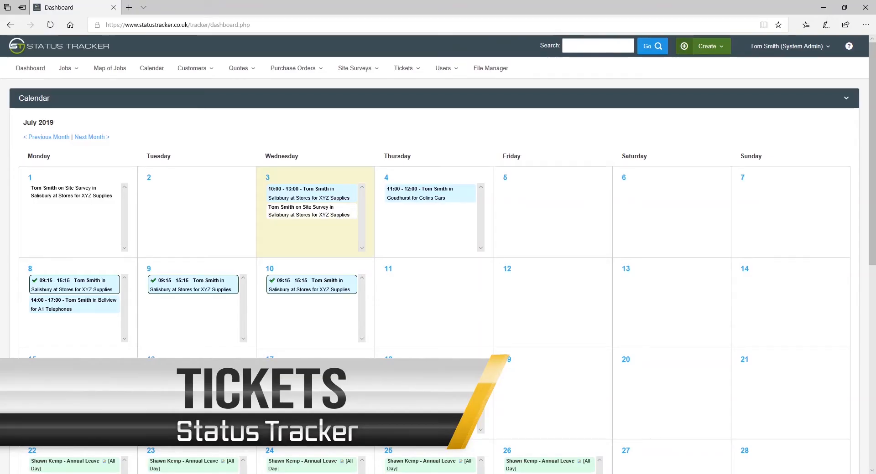
Step: Glance at the tickets list, then start a new user under External Ticket Users
click(409, 68)
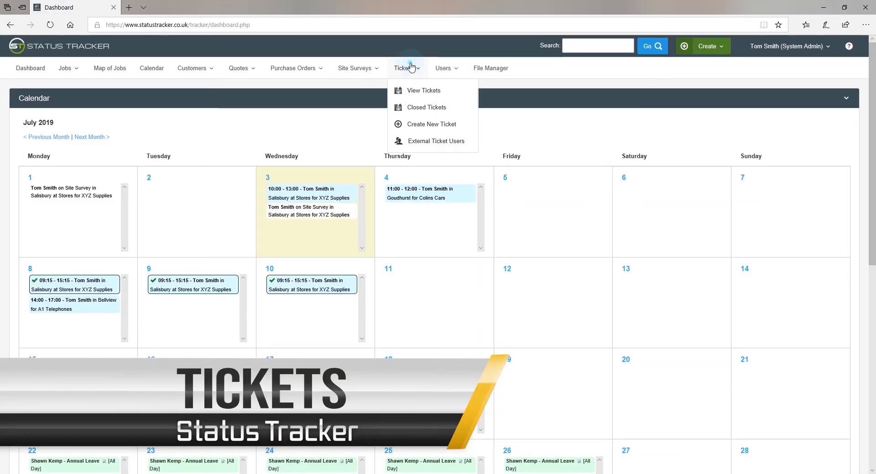
click(423, 90)
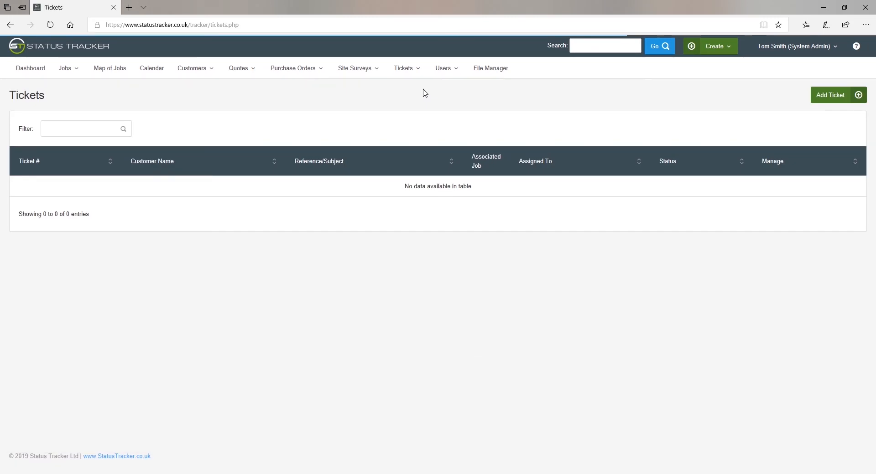
click(400, 69)
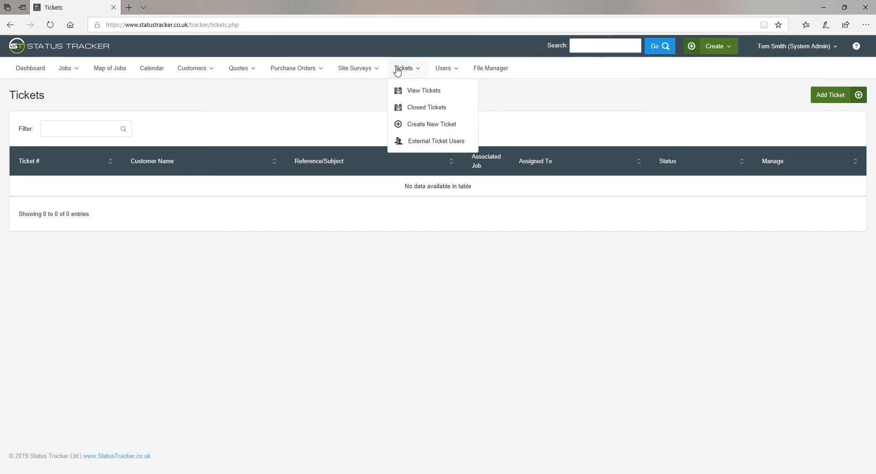
click(425, 141)
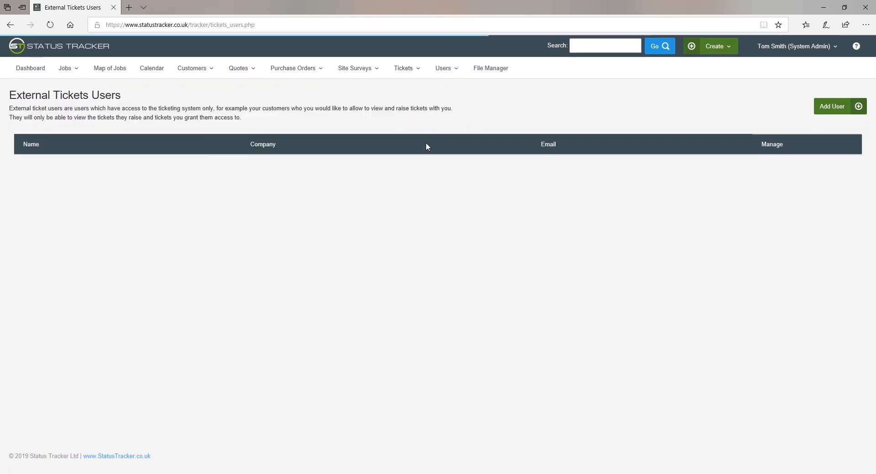
click(831, 106)
Step: Enter the user's name, company Camera Systems, e-mail and password, and save the user
click(246, 129)
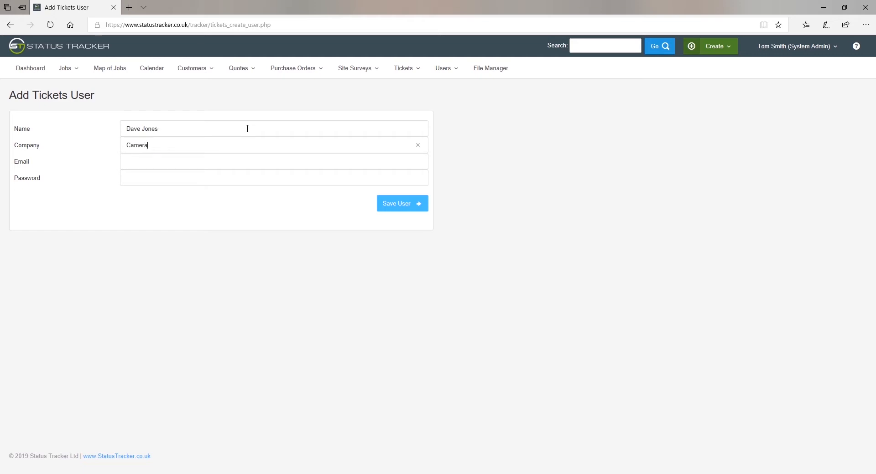
text(Camera Systems Ltd)
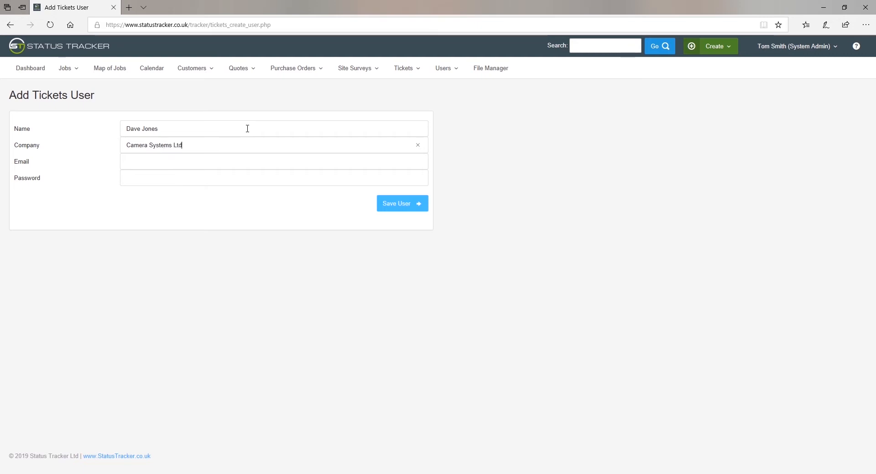
key(Tab)
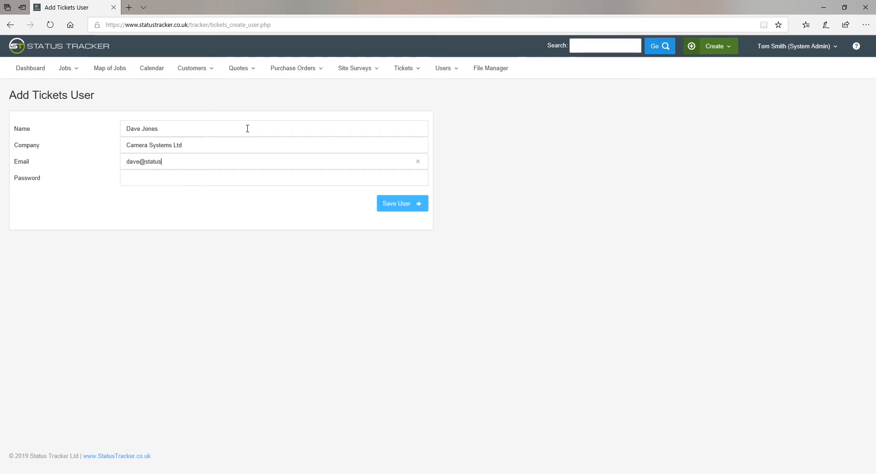
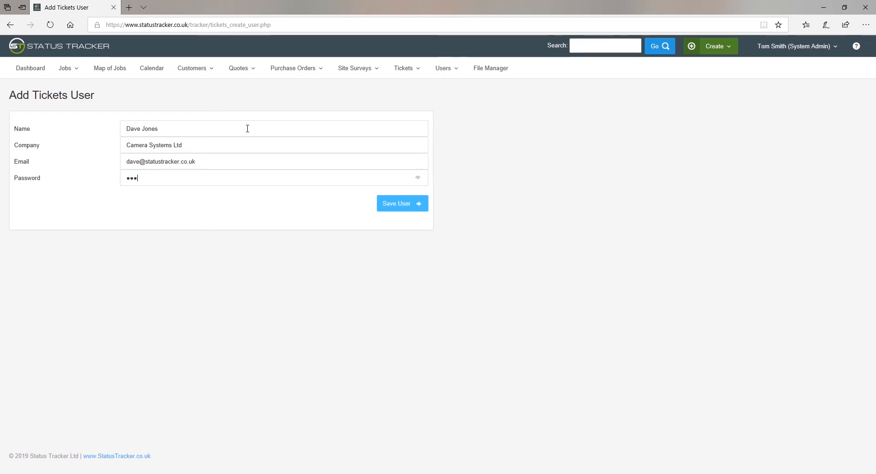
click(401, 207)
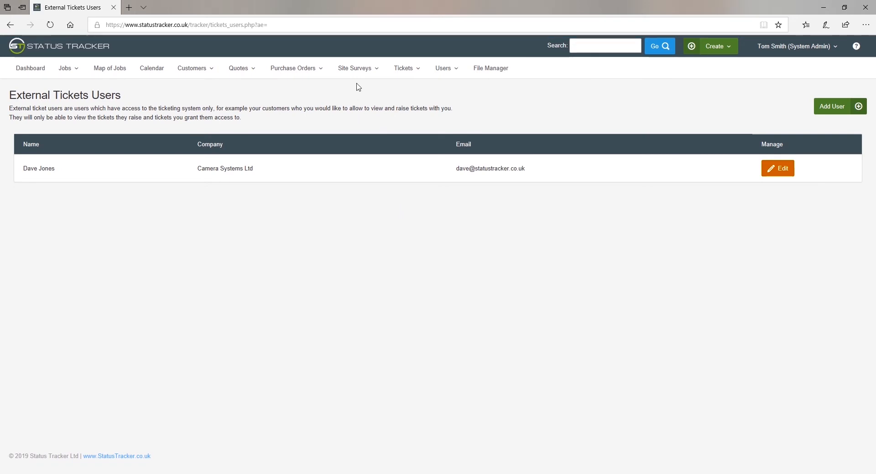
click(399, 70)
Step: Start a ticket for XYZ Supplies titled 'Faulty Camera', linked to job P1 CCTV Install
click(414, 124)
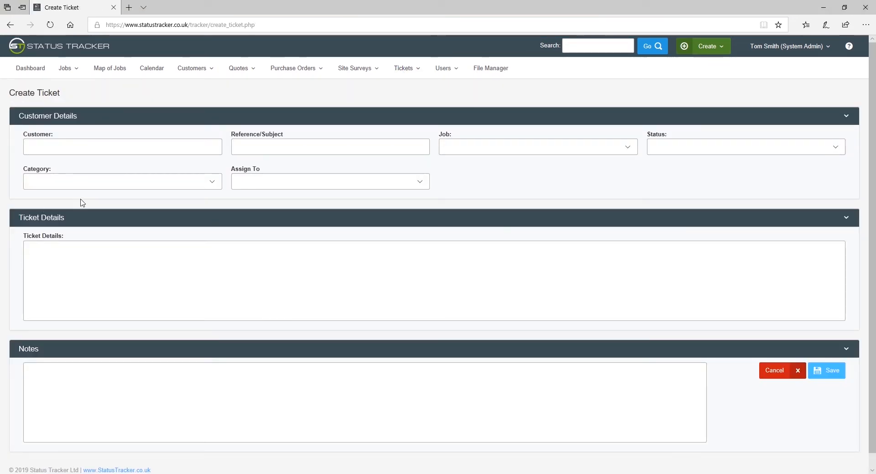
click(100, 151)
text(xy)
click(79, 161)
click(242, 143)
text(F)
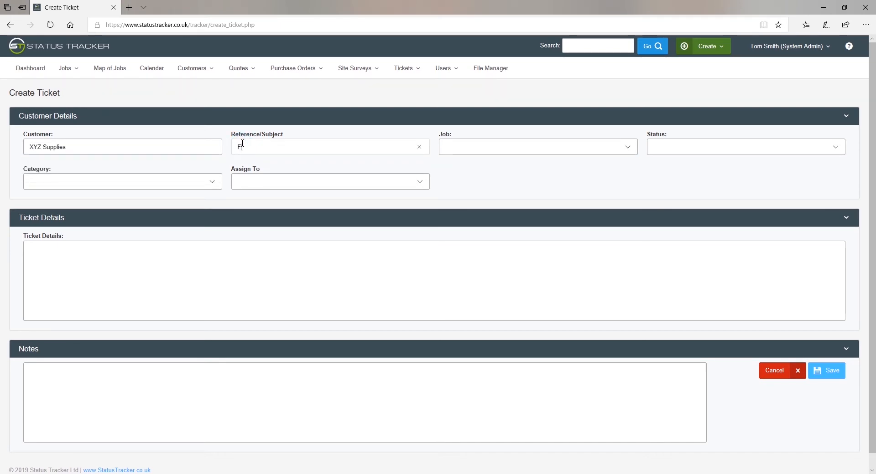
text(aulty Camera)
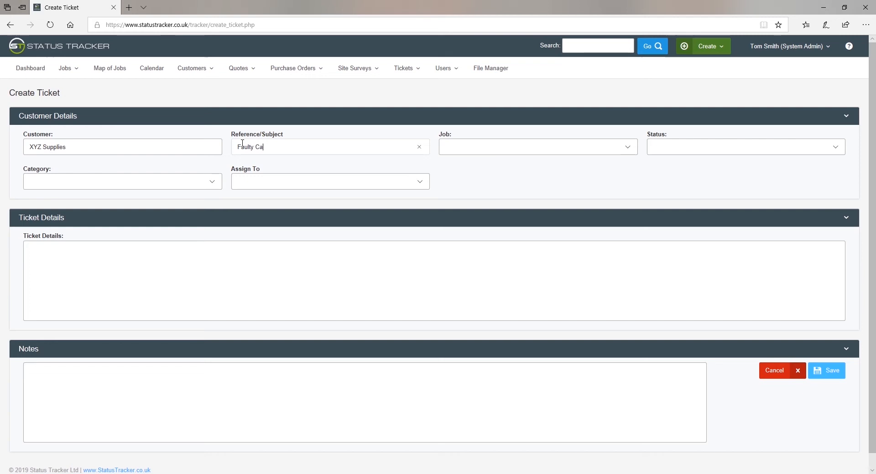
click(471, 146)
click(463, 151)
Step: Set status Reported, category Breakdown, assign admin, add details 'Camera not working', and save
click(661, 148)
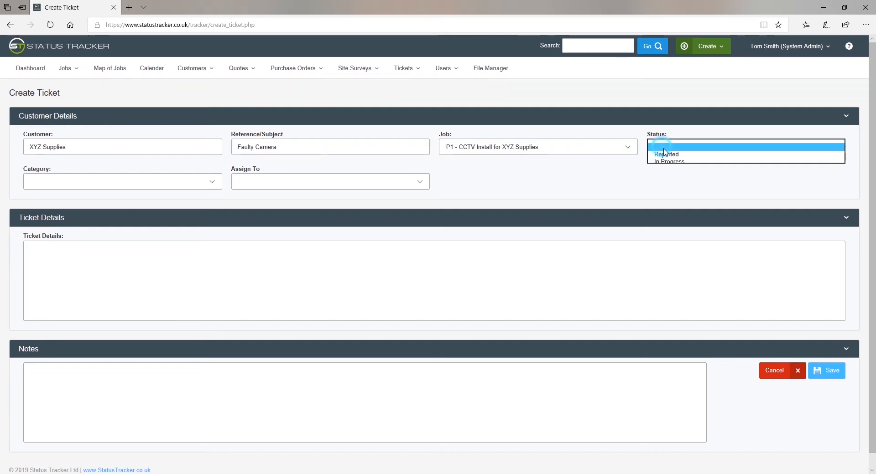
click(665, 155)
click(155, 189)
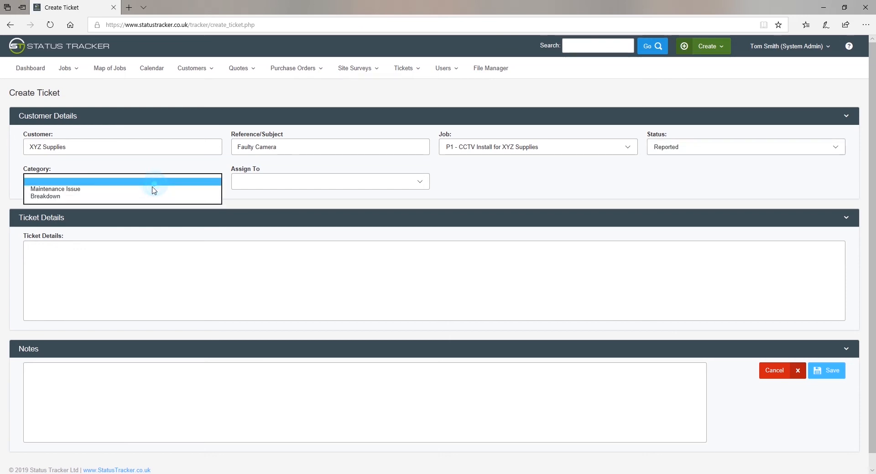
click(131, 197)
click(268, 183)
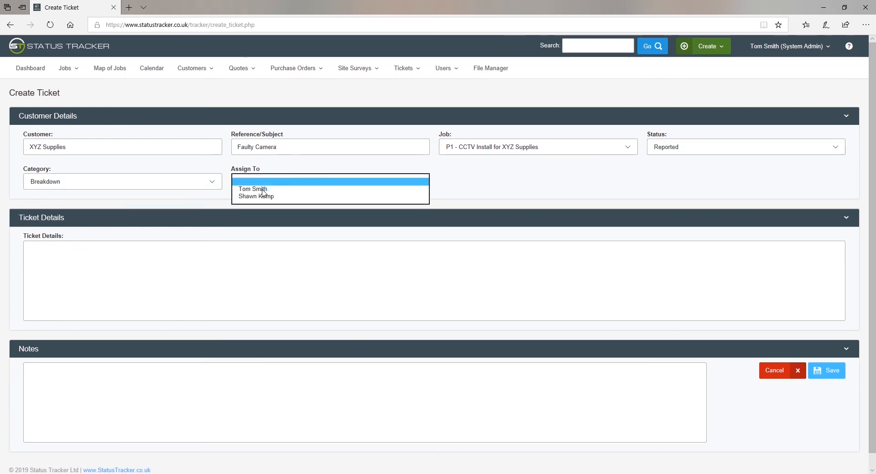
click(261, 189)
click(154, 262)
text(Camera not)
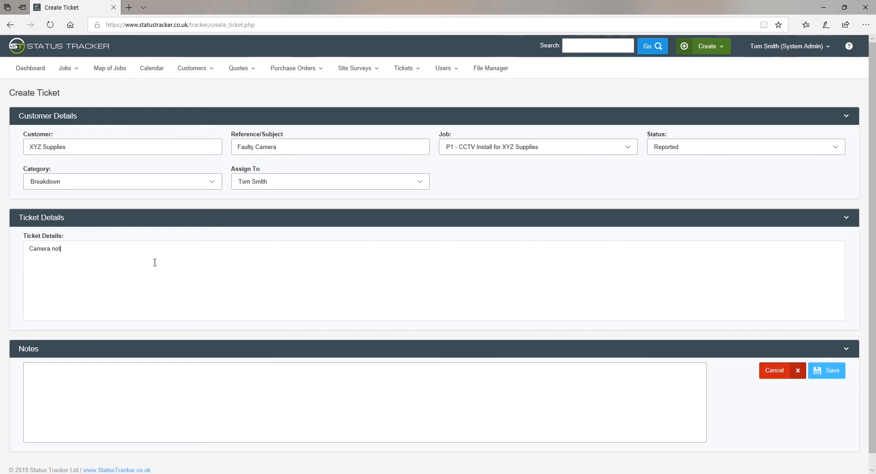
text( working)
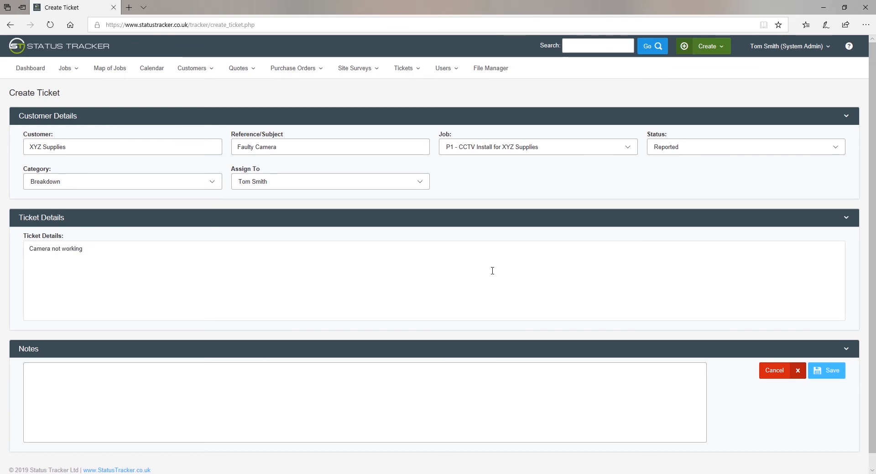
click(820, 372)
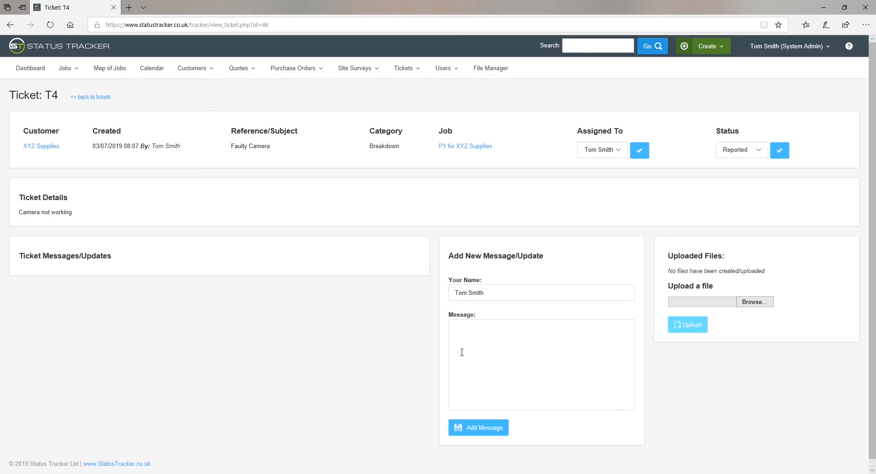
Step: Post the message 'Please confirm which camera is faulty' on ticket T4
click(462, 331)
text(Please con)
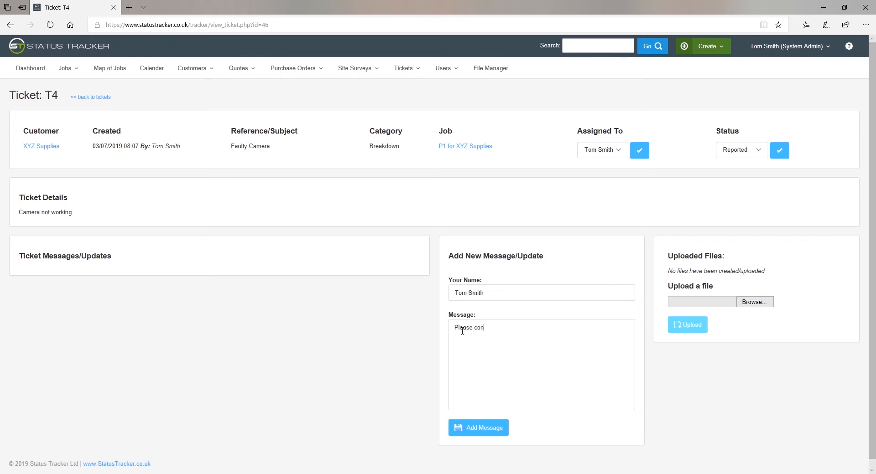
text(firm which c)
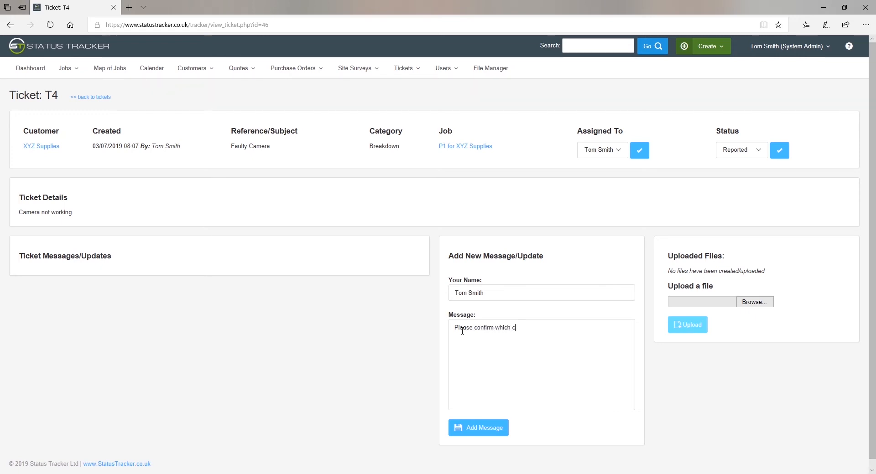
text(amera is faulty)
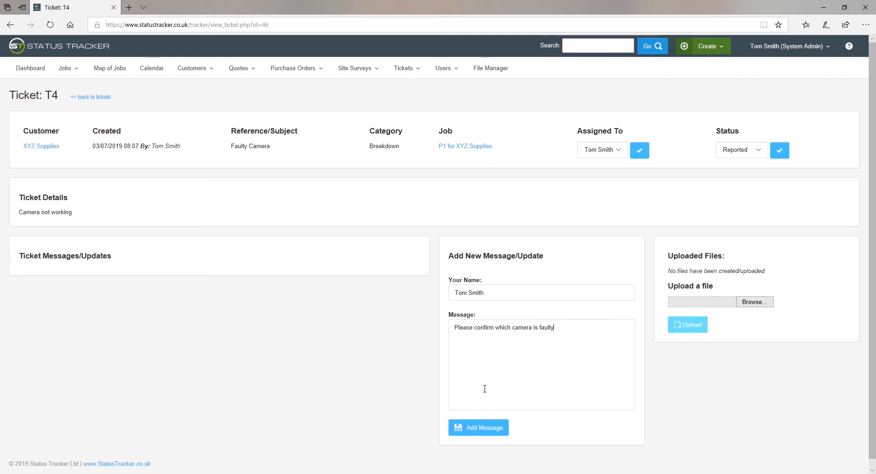
click(484, 429)
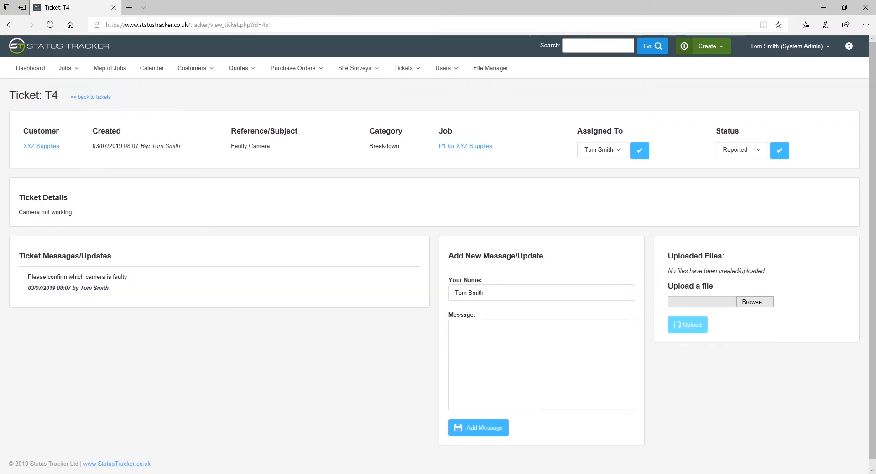
Step: Change ticket T4's status to In Progress
click(737, 151)
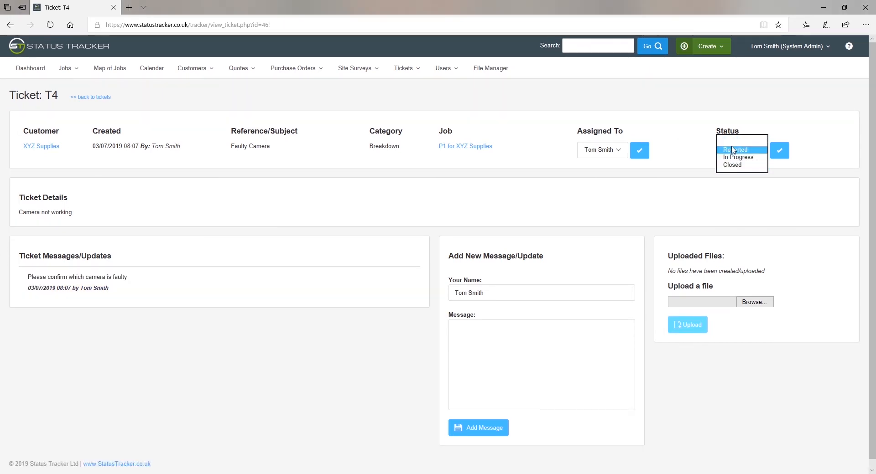
click(737, 158)
click(777, 154)
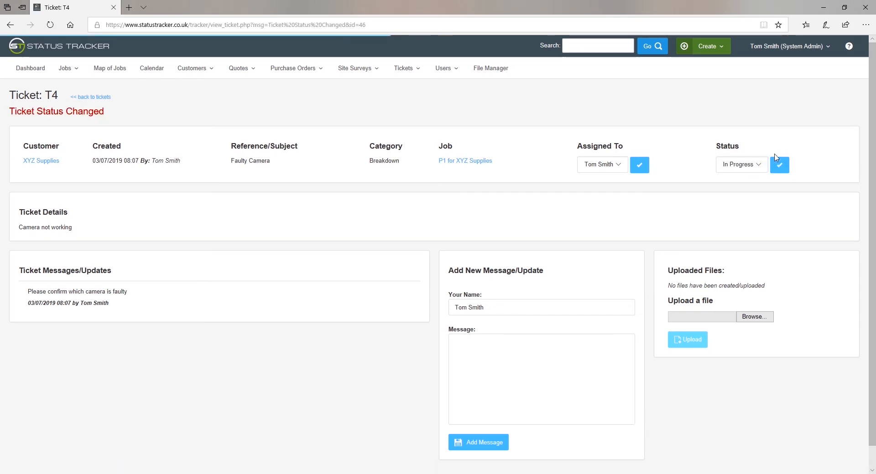
click(799, 51)
Step: Check ticket statuses in Settings, moving Reported below In Progress, then list the user accounts
click(780, 67)
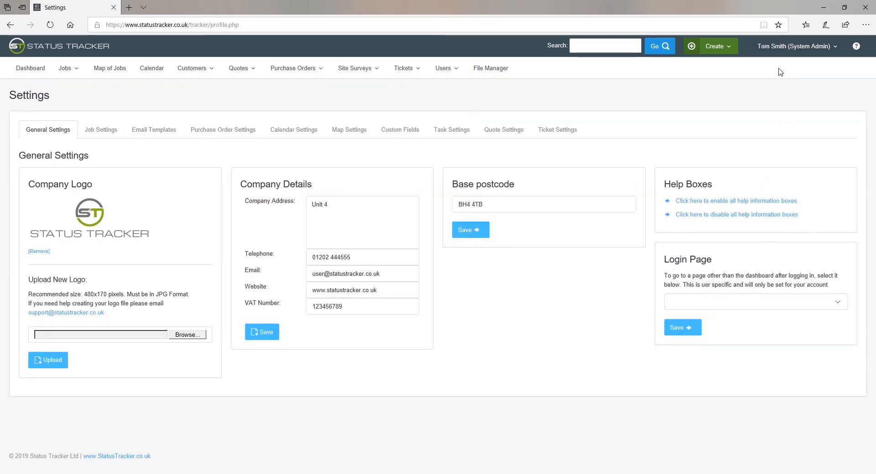
click(564, 132)
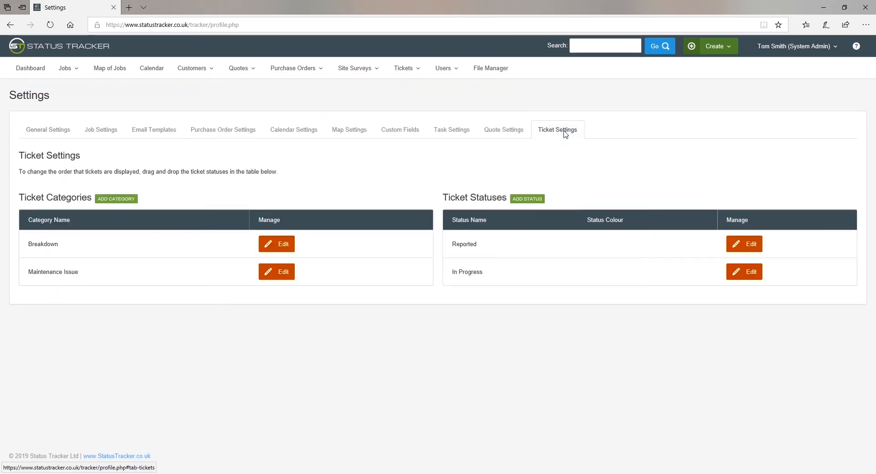
drag(548, 247, 548, 275)
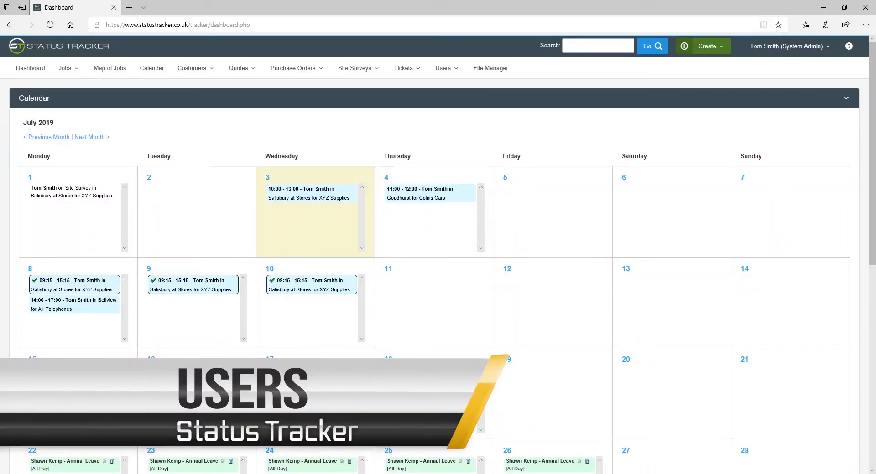
click(443, 68)
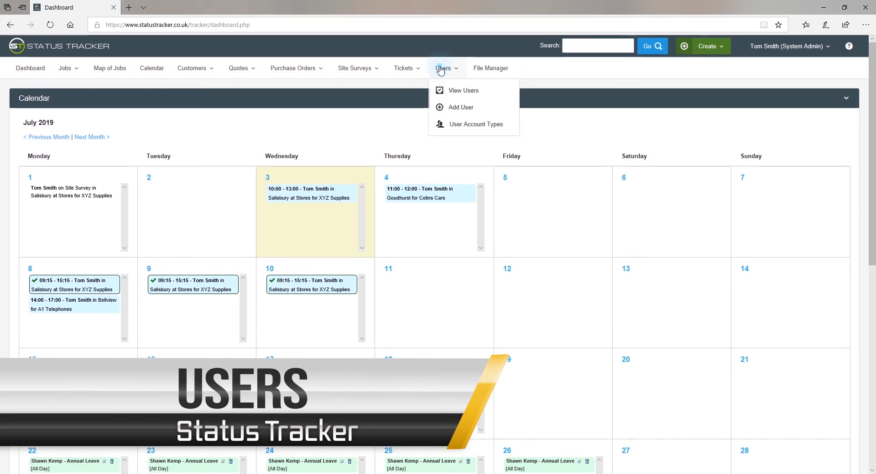
click(462, 91)
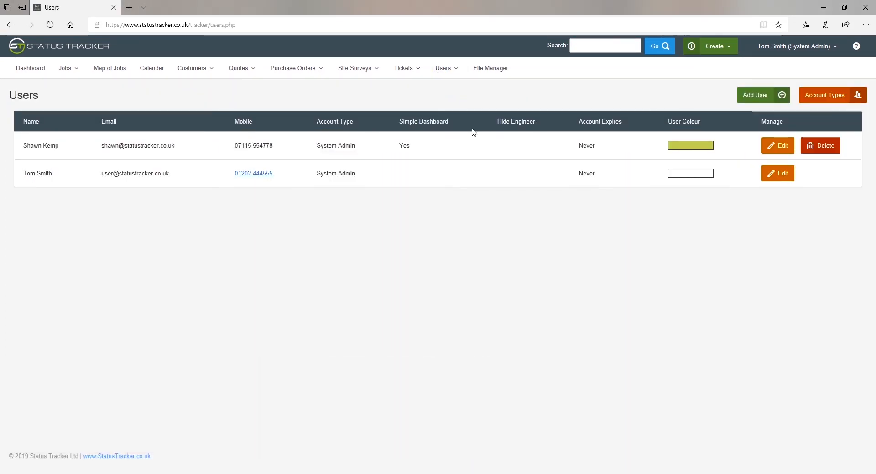
click(450, 70)
Step: Scroll through the permissions table for each user account type
click(471, 124)
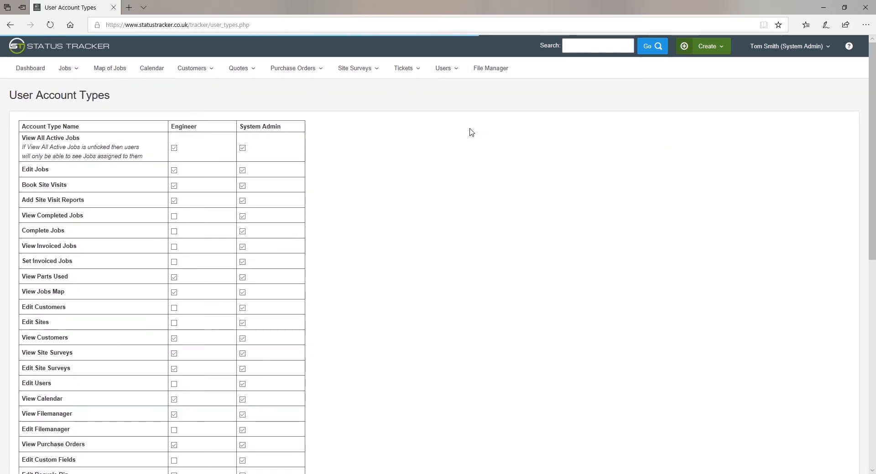
scroll(365, 238, down, 3)
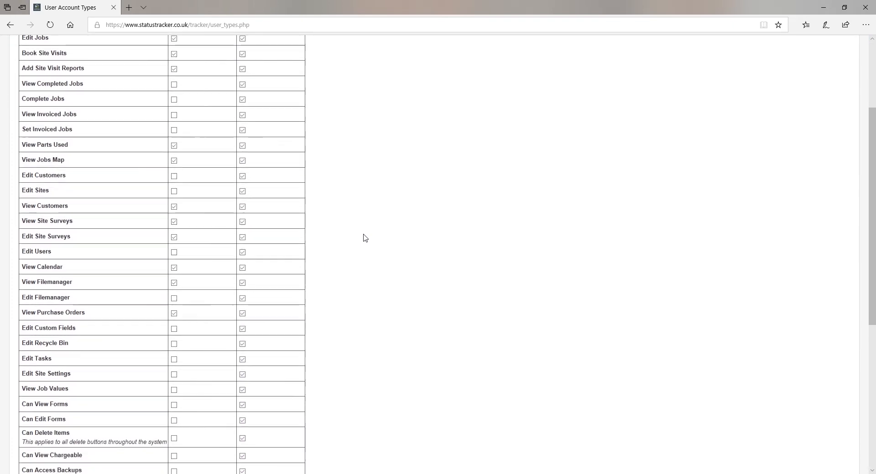
scroll(364, 238, down, 6)
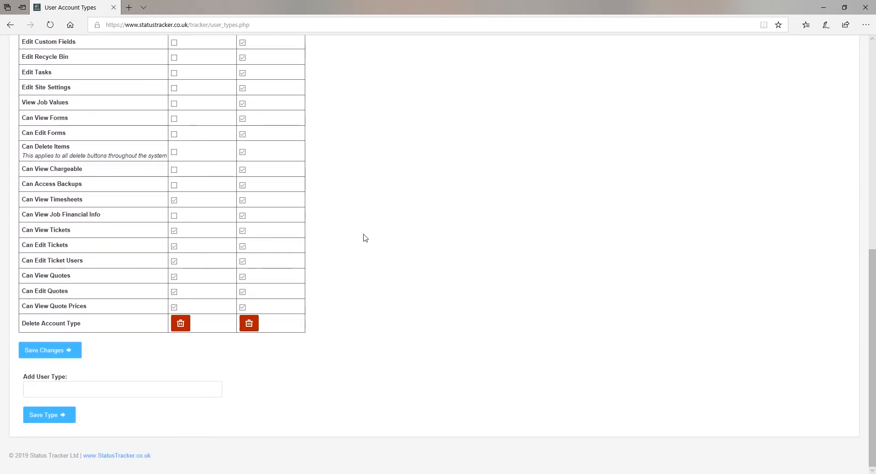
scroll(365, 238, up, 8)
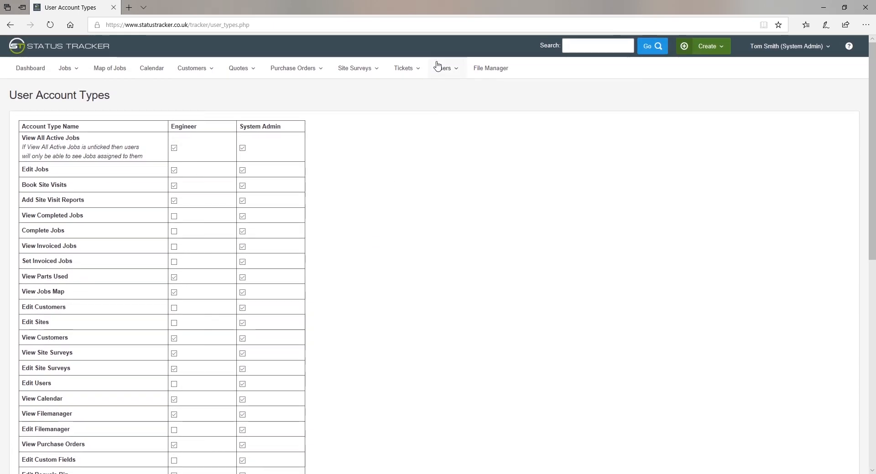
Step: Open the second user's edit form, then a blank Add User form
click(440, 68)
click(455, 90)
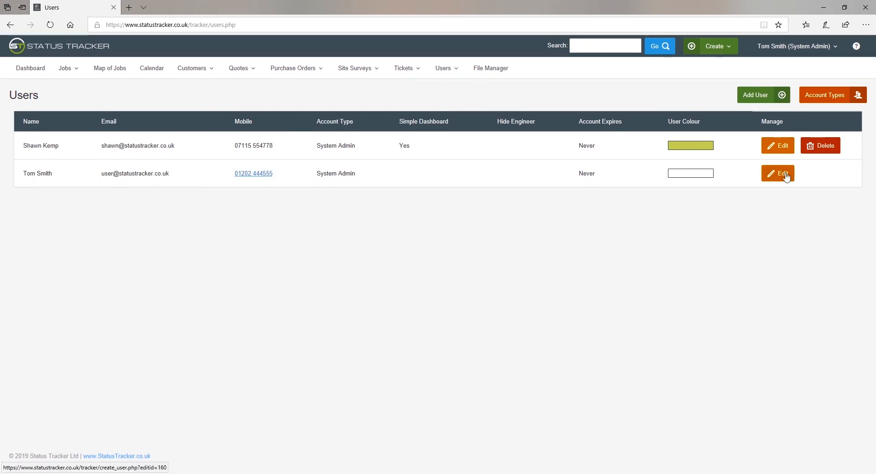
click(784, 175)
click(439, 69)
click(454, 89)
click(754, 104)
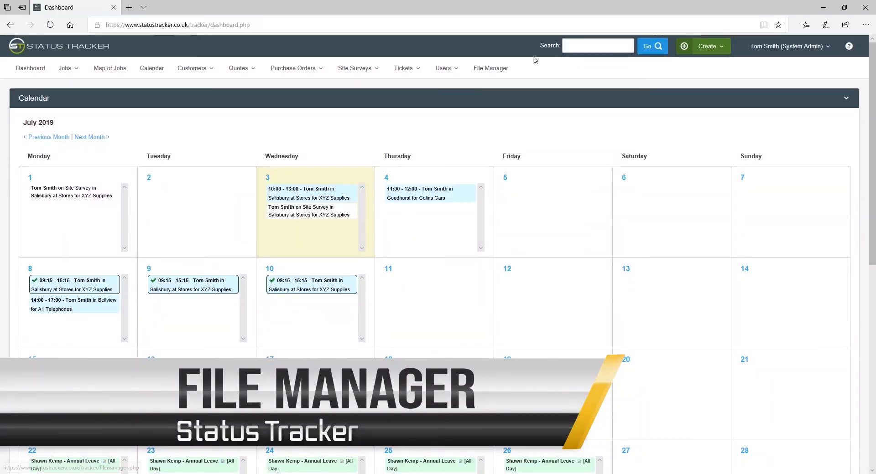
Step: Upload Location of Cameras.docx to the File Manager as a public file
click(490, 68)
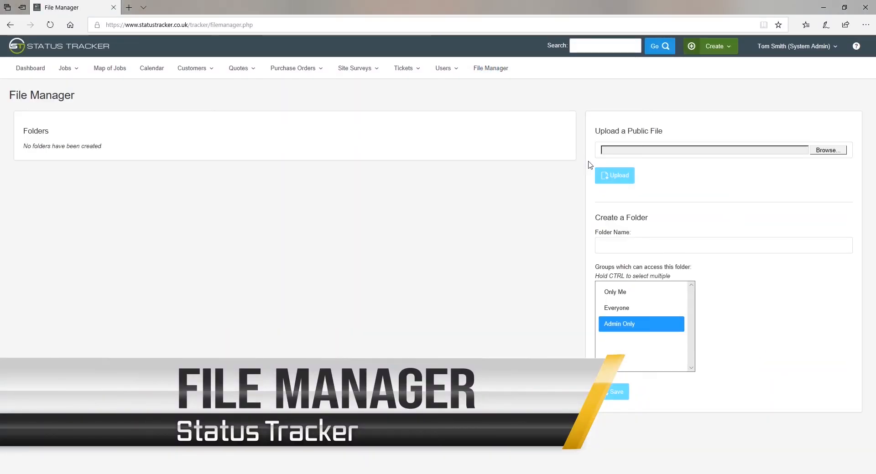
click(834, 152)
click(189, 73)
click(708, 460)
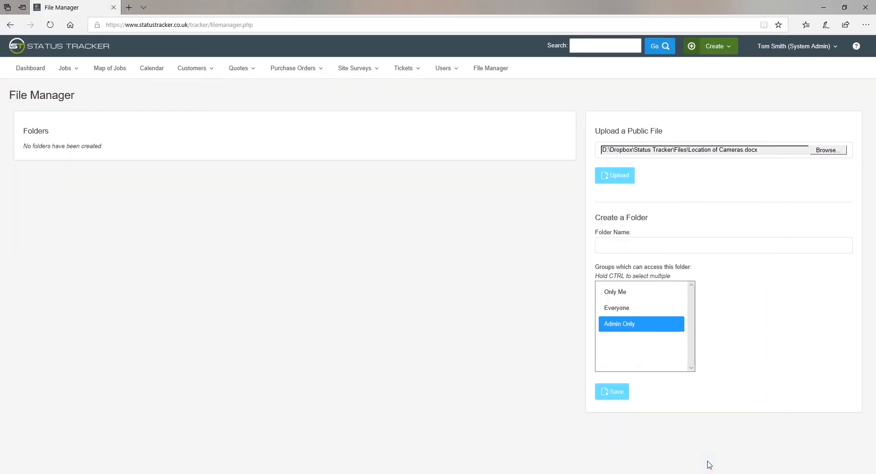
click(614, 176)
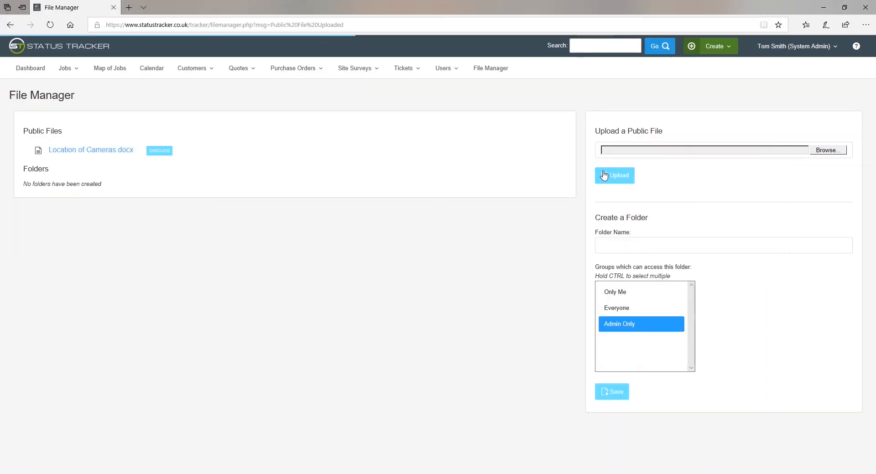
Step: Create an Admin Only folder named 'My Folder' and open it
click(658, 250)
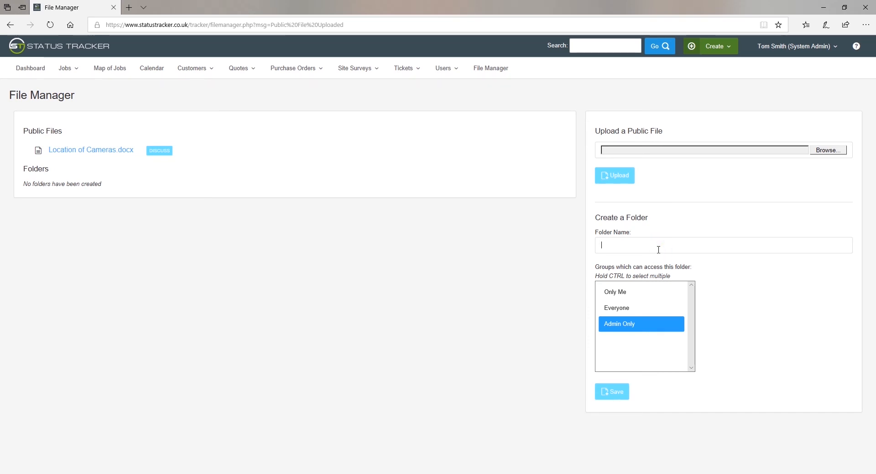
text(My Folder)
click(616, 397)
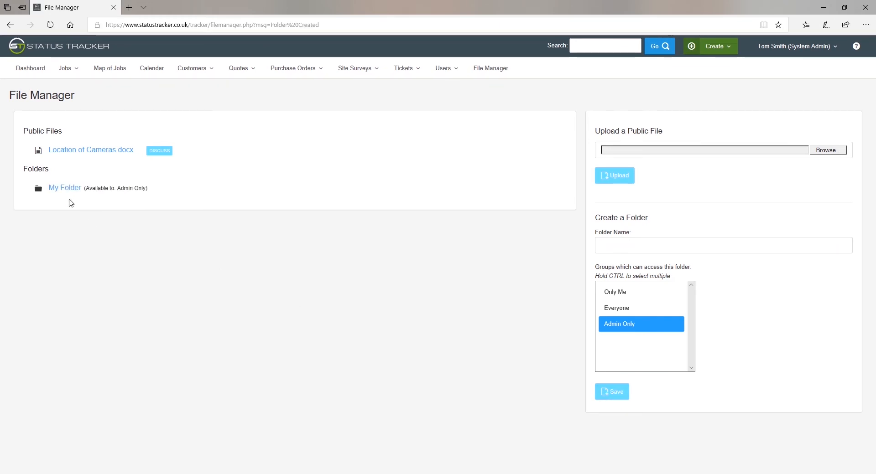
click(62, 186)
Step: Upload Customer Invoice.pdf into My Folder
click(834, 150)
click(164, 63)
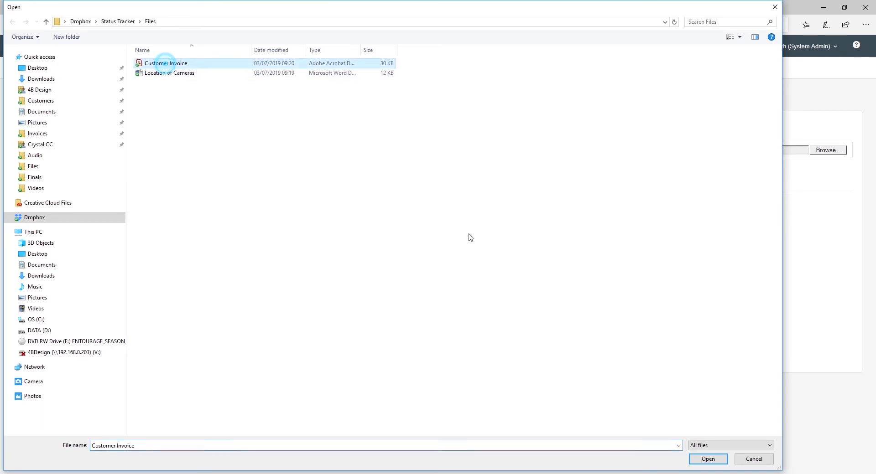
click(704, 460)
click(626, 181)
Step: Post 'What do you think?' in the Customer Invoice.pdf discussion
click(144, 169)
click(570, 149)
text(What do y)
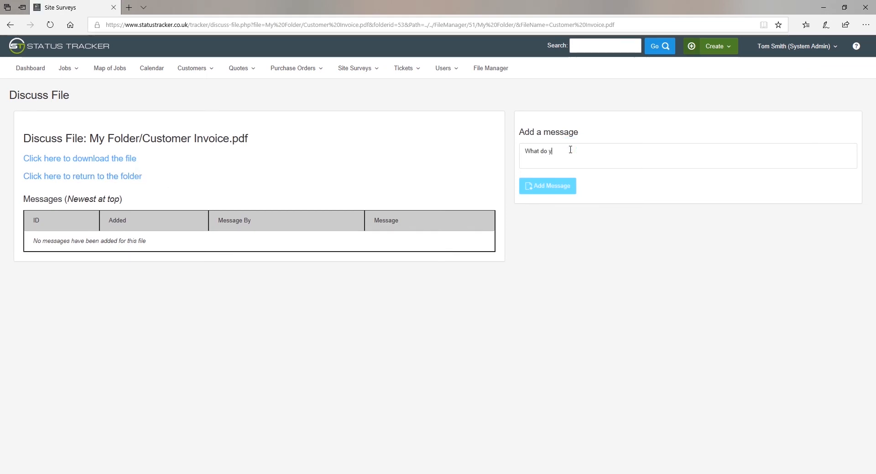
text(ou think?)
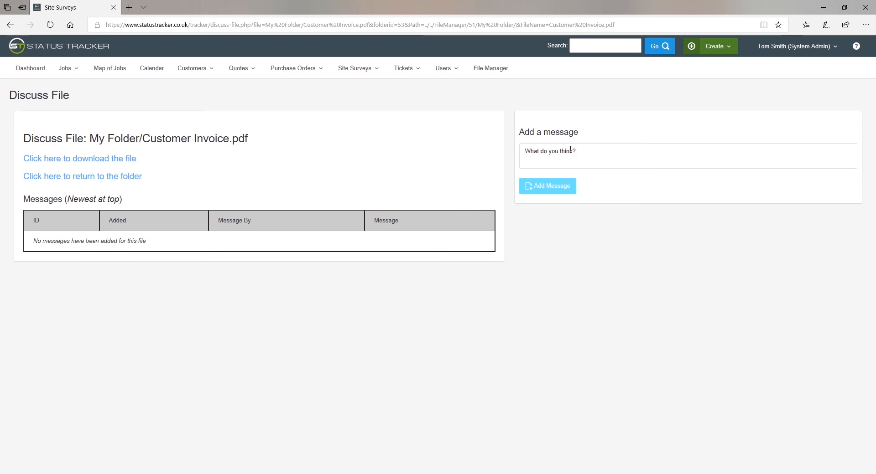
click(546, 183)
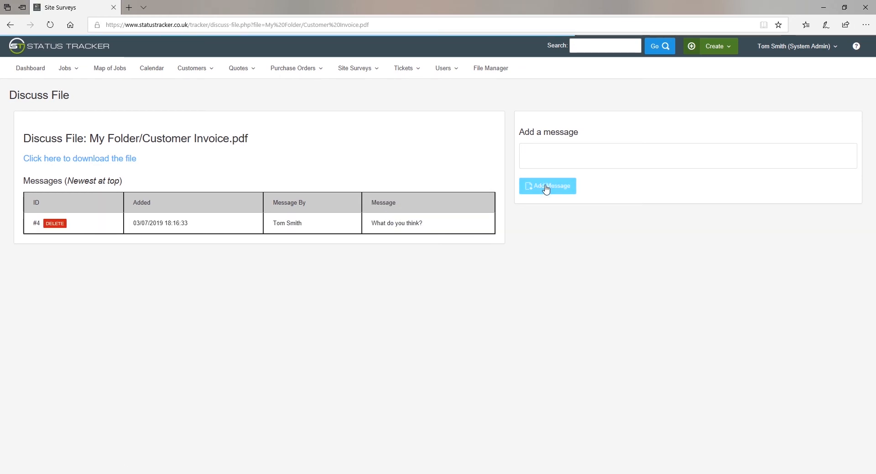
click(485, 69)
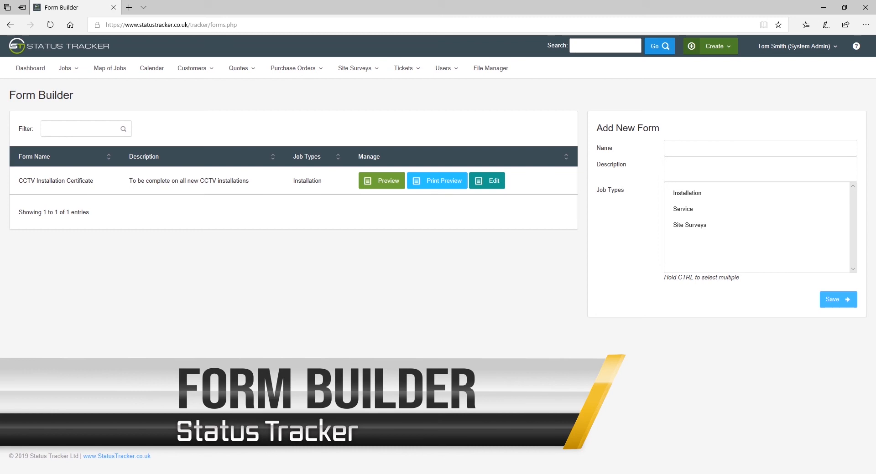
Step: Reload the form builder and save a new Installation form named 'Handover certificate'
click(789, 47)
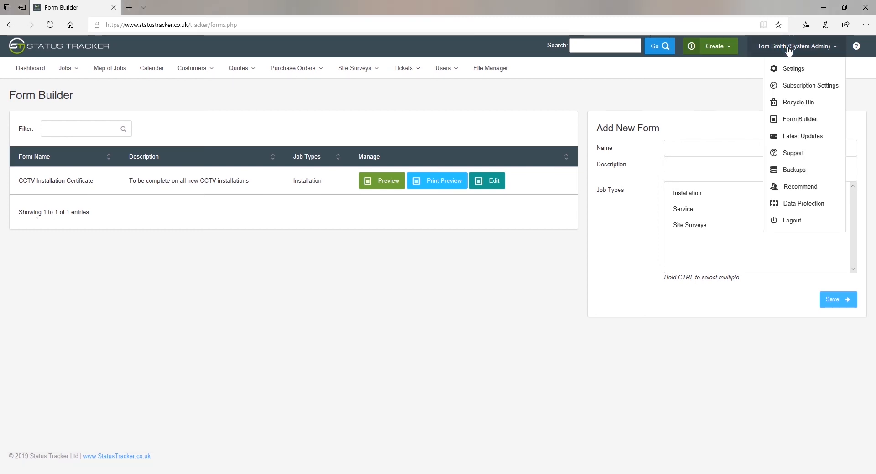
click(793, 120)
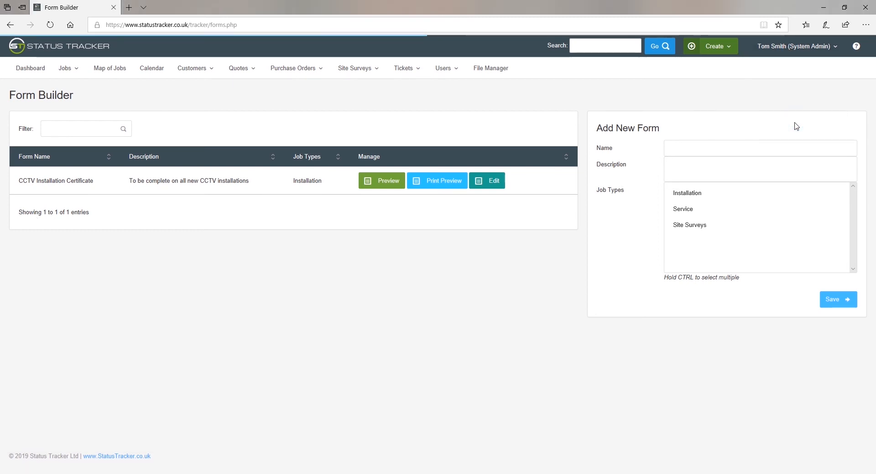
click(715, 151)
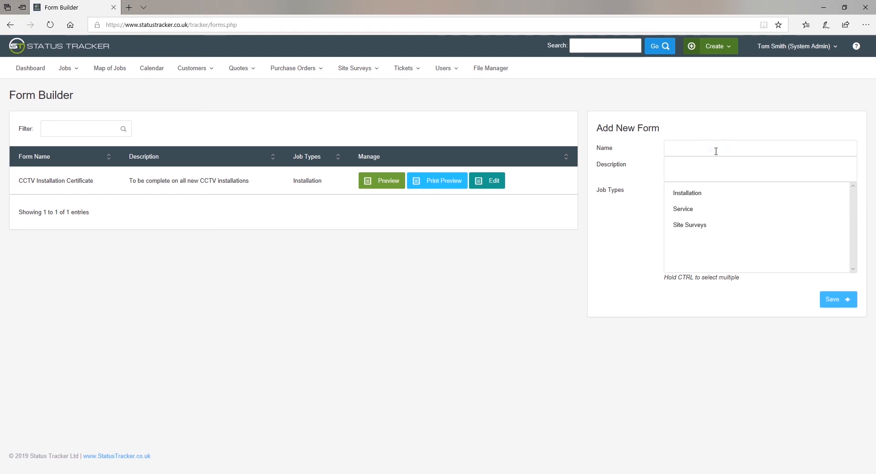
text(Handover certificate for installations)
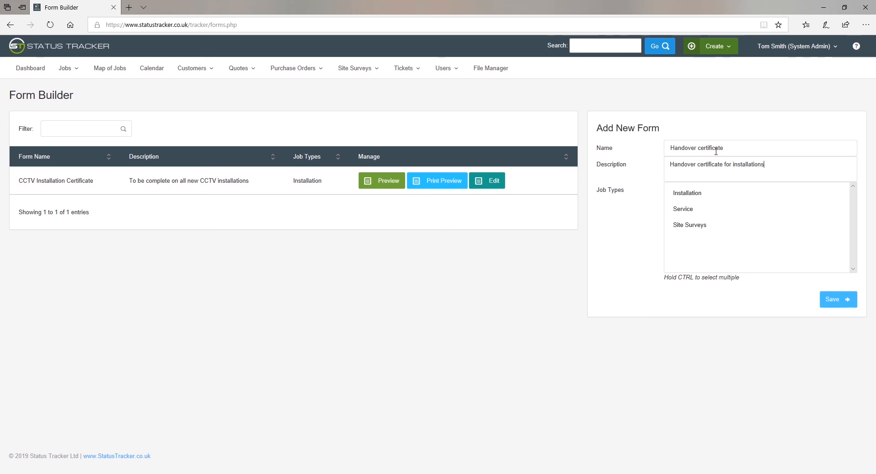
click(693, 193)
click(833, 301)
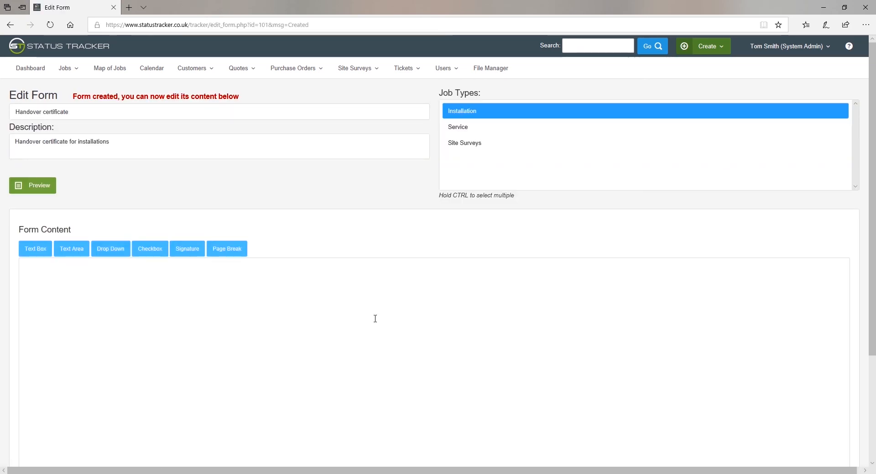
Step: Insert a text box field (text-1) after the Customer name label in the form content
click(45, 274)
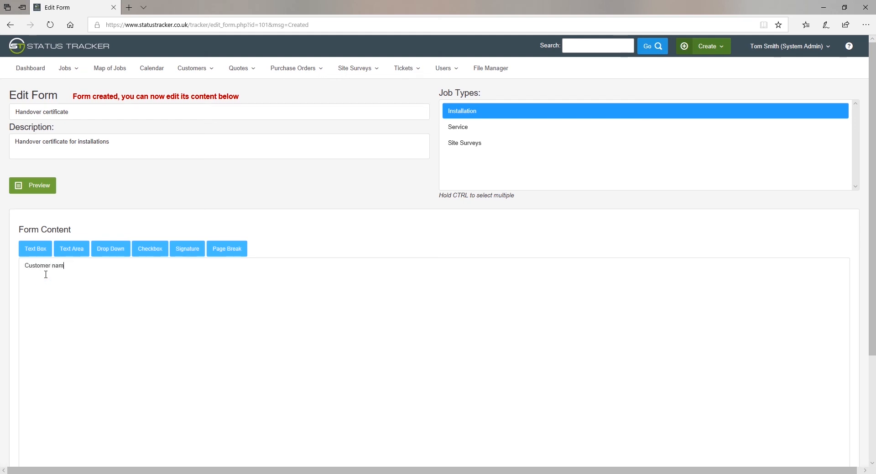
click(35, 248)
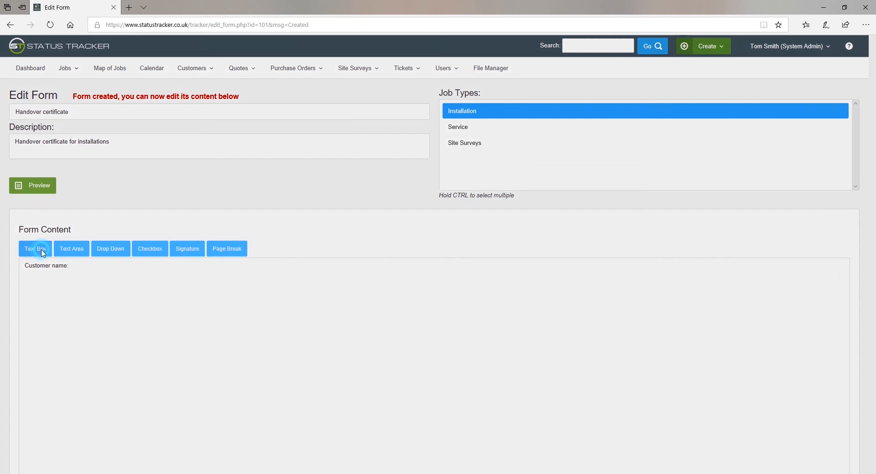
click(315, 153)
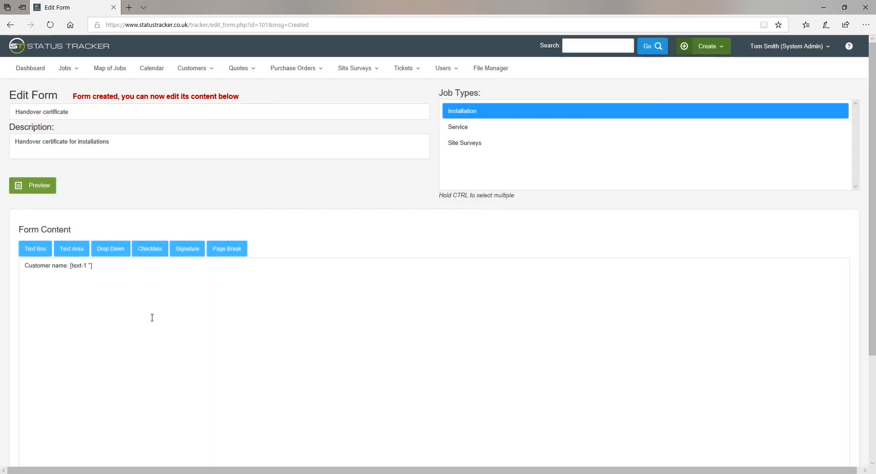
Step: Add a 'Customer signature' line with a signature field and save the form
key(Return)
text(Customer signature:)
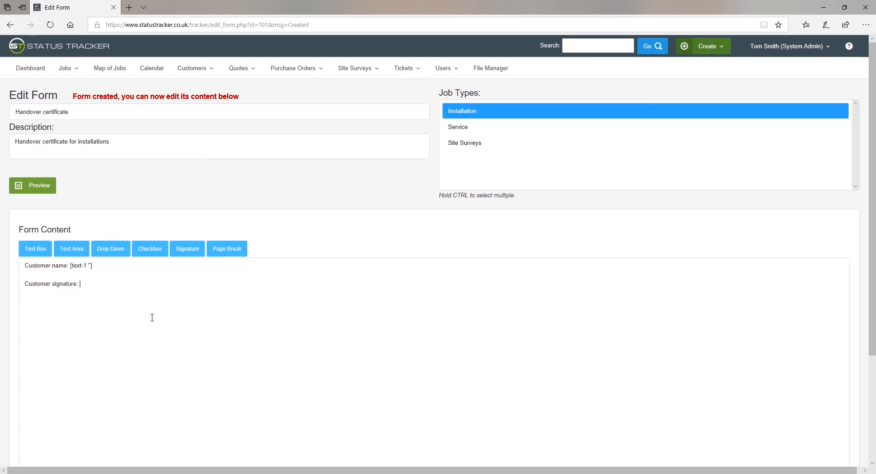
click(195, 250)
scroll(274, 273, down, 3)
click(829, 414)
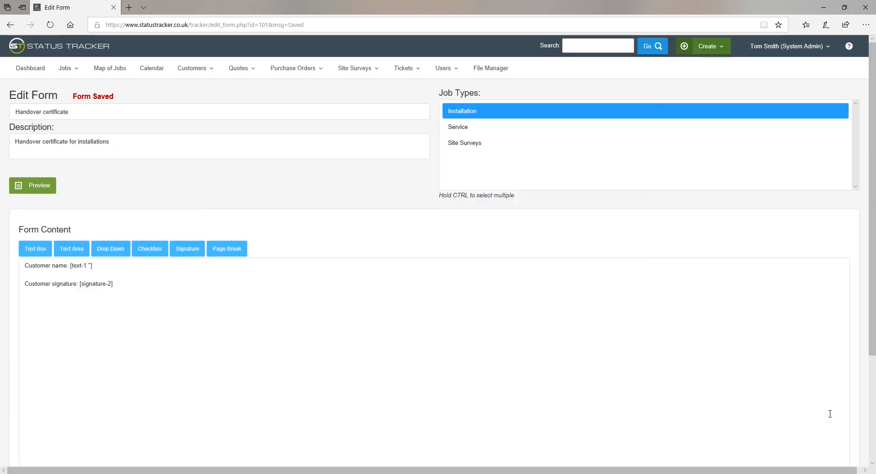
click(793, 47)
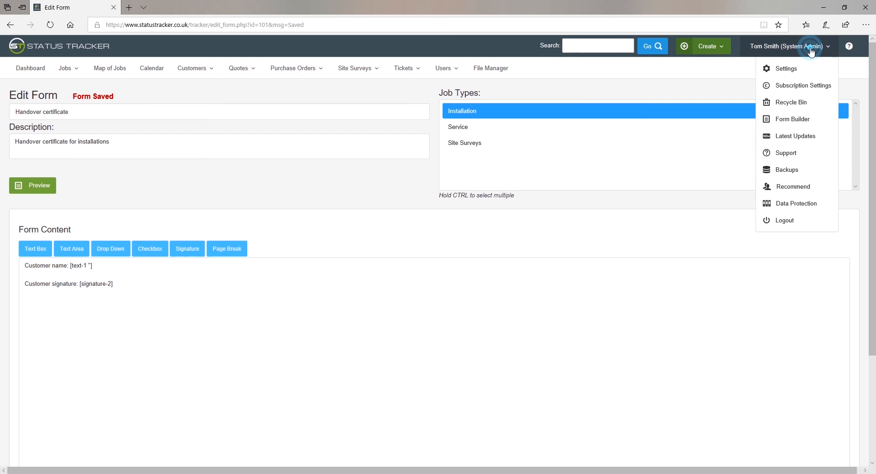
Step: Download the Customers backup as CSV from the Backups page and open it in Excel
click(792, 117)
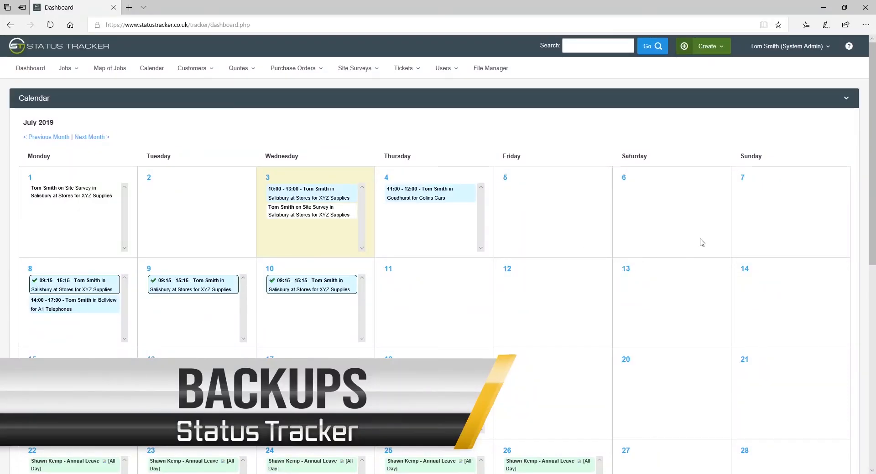
click(802, 46)
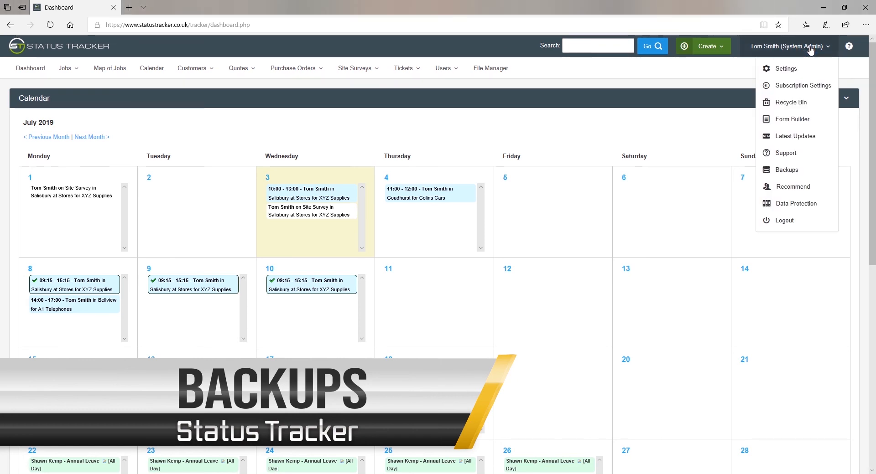
click(781, 170)
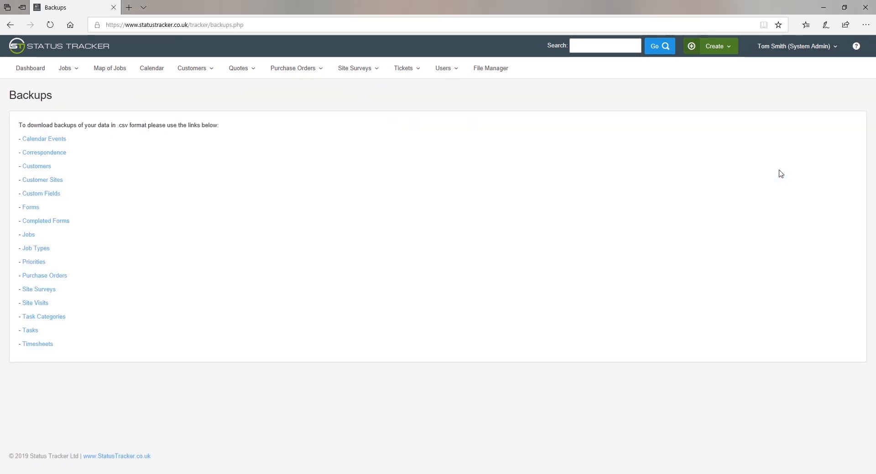
click(32, 167)
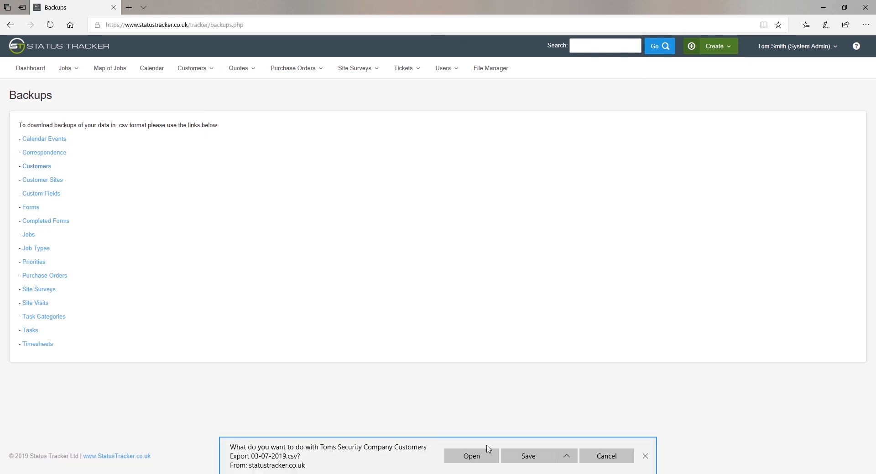
click(483, 455)
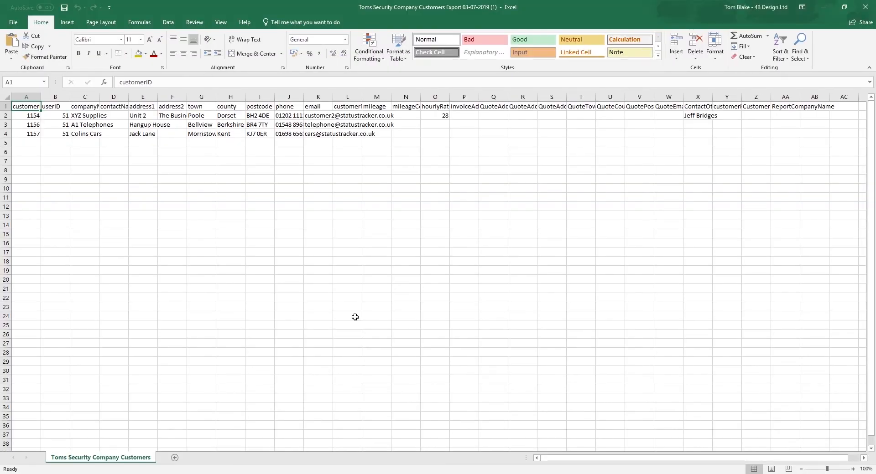
Step: Close the Customers CSV, then download, review and close the Purchase Orders CSV
click(864, 7)
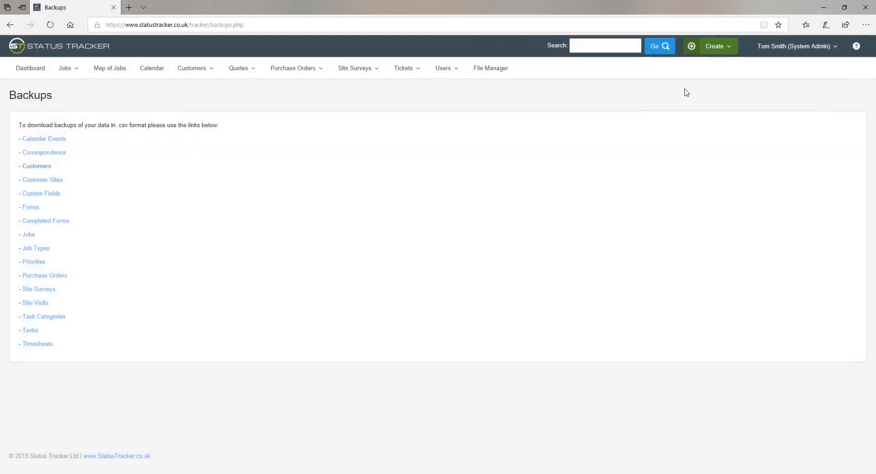
click(48, 277)
click(456, 457)
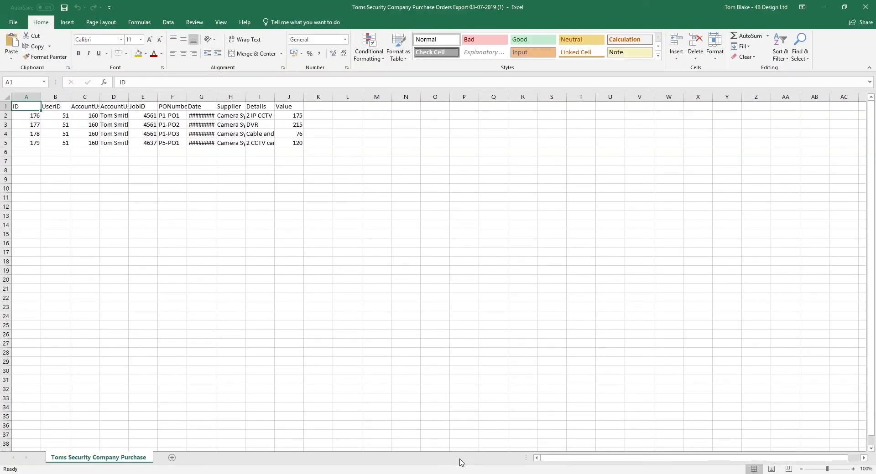
click(865, 7)
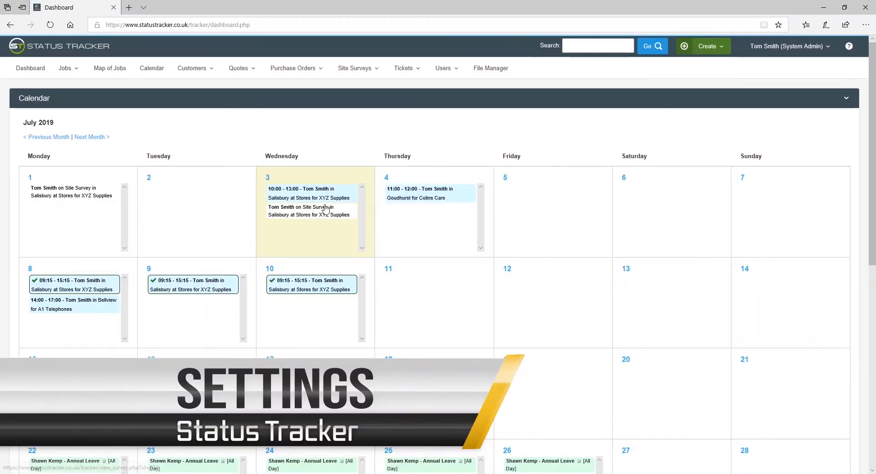
Step: Upload StatusTracker.jpg as the company logo in General Settings
click(794, 45)
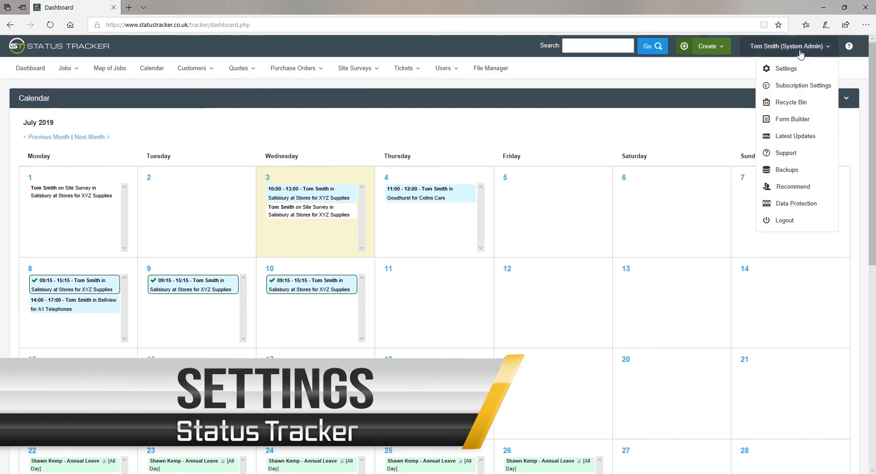
click(788, 71)
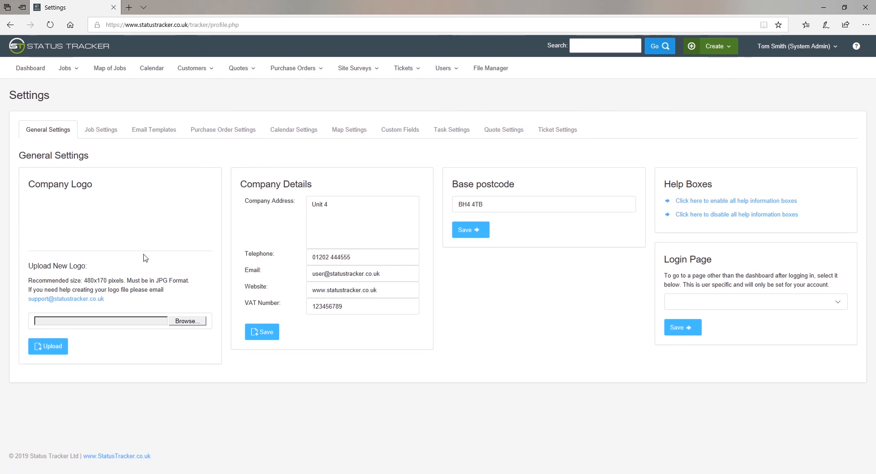
click(181, 322)
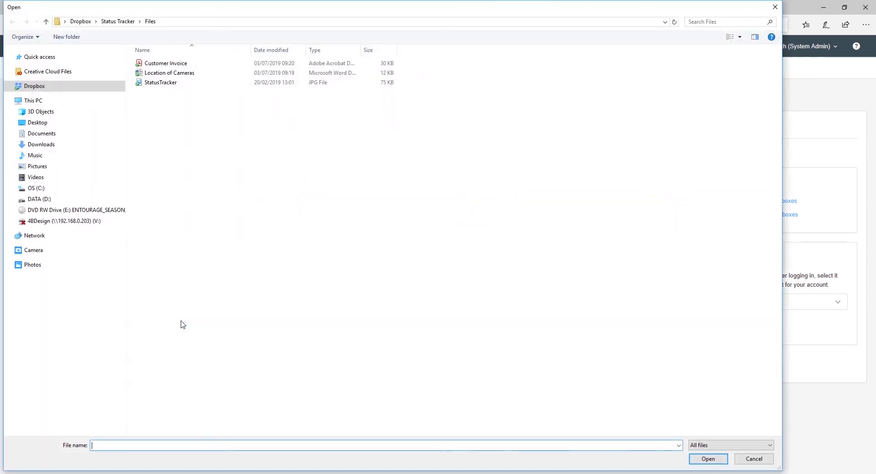
click(157, 82)
click(711, 462)
click(52, 358)
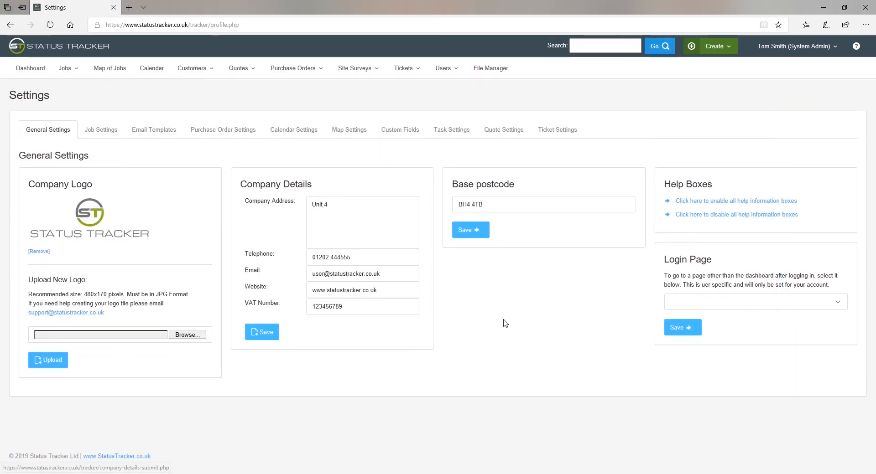
Step: Set the Login Page to Active Jobs and save
click(693, 303)
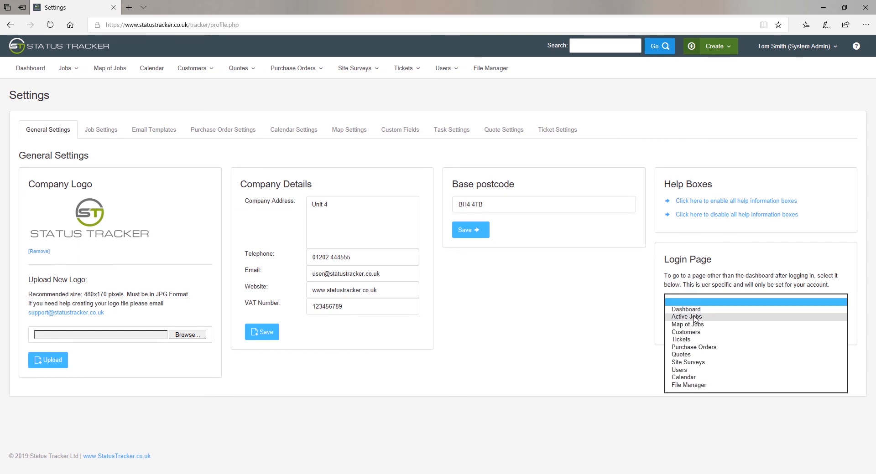
click(686, 317)
click(679, 328)
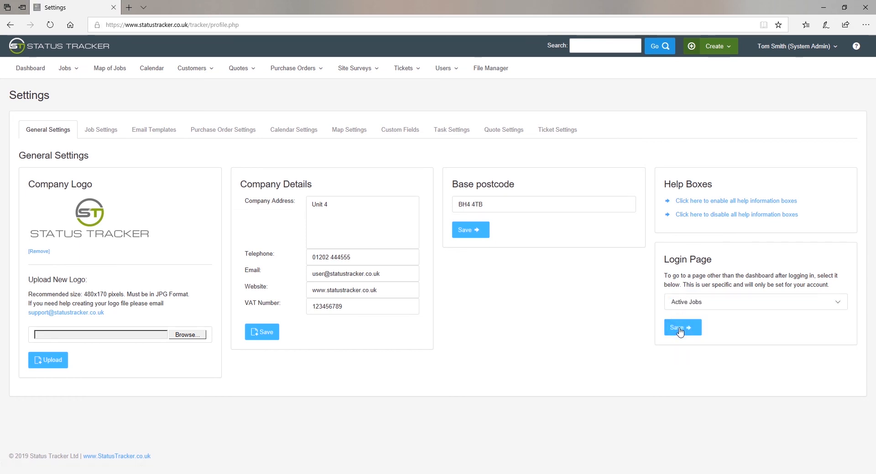